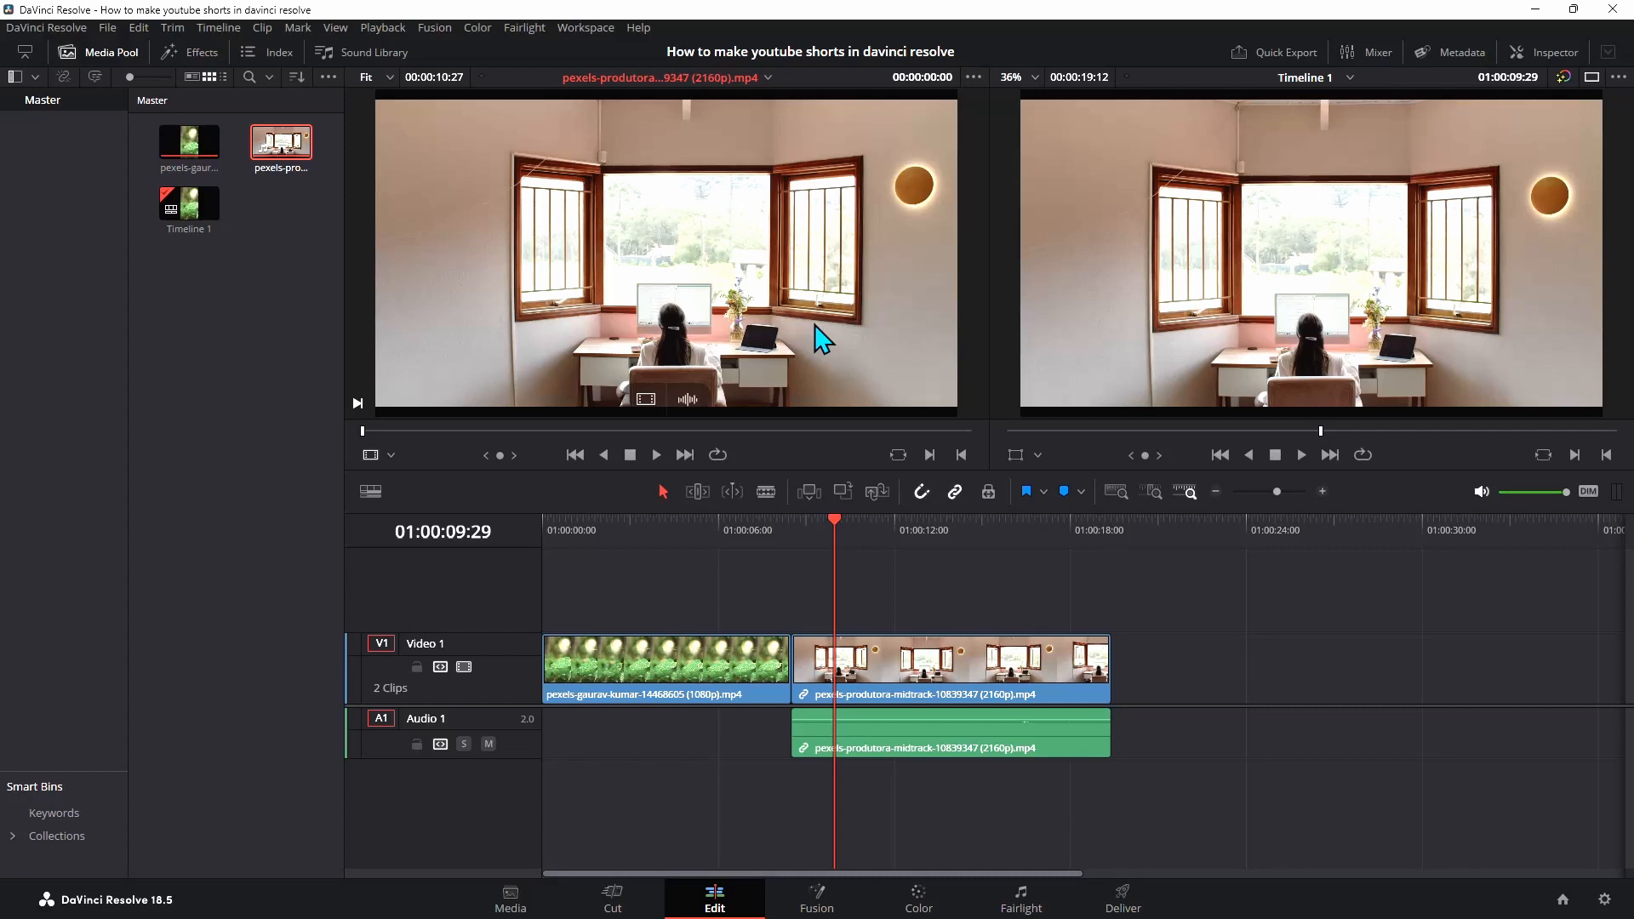
Create a new timeline with a 1080 x 1920 resolution
key("ctrl+n")
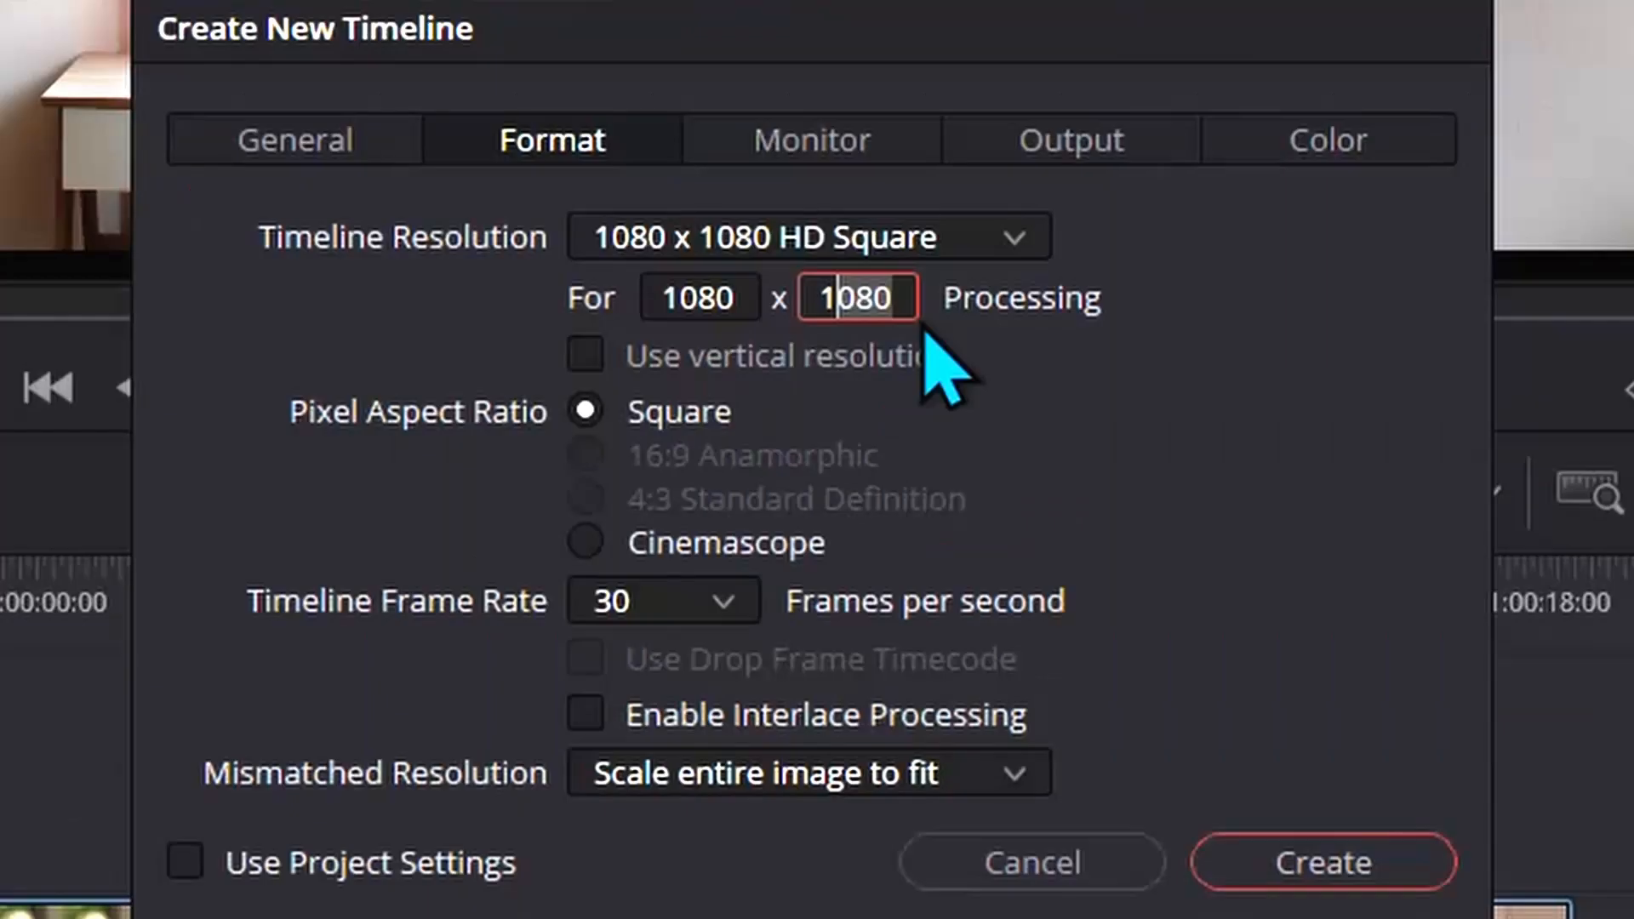
key("BackSpace")
type("92")
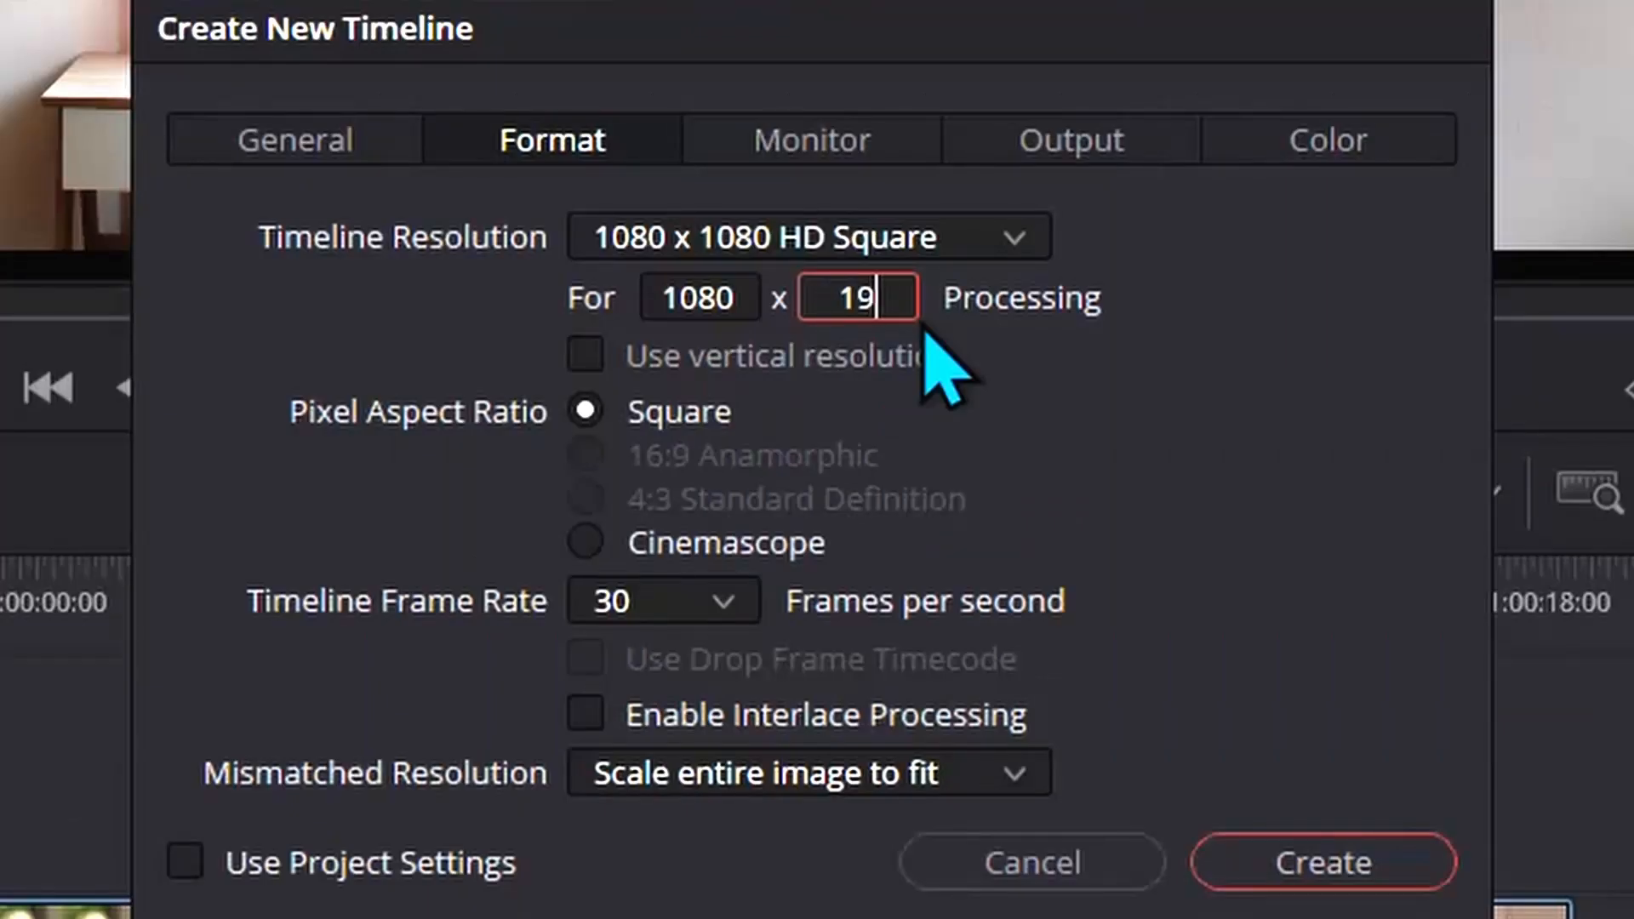
type("0")
left_click(1323, 862)
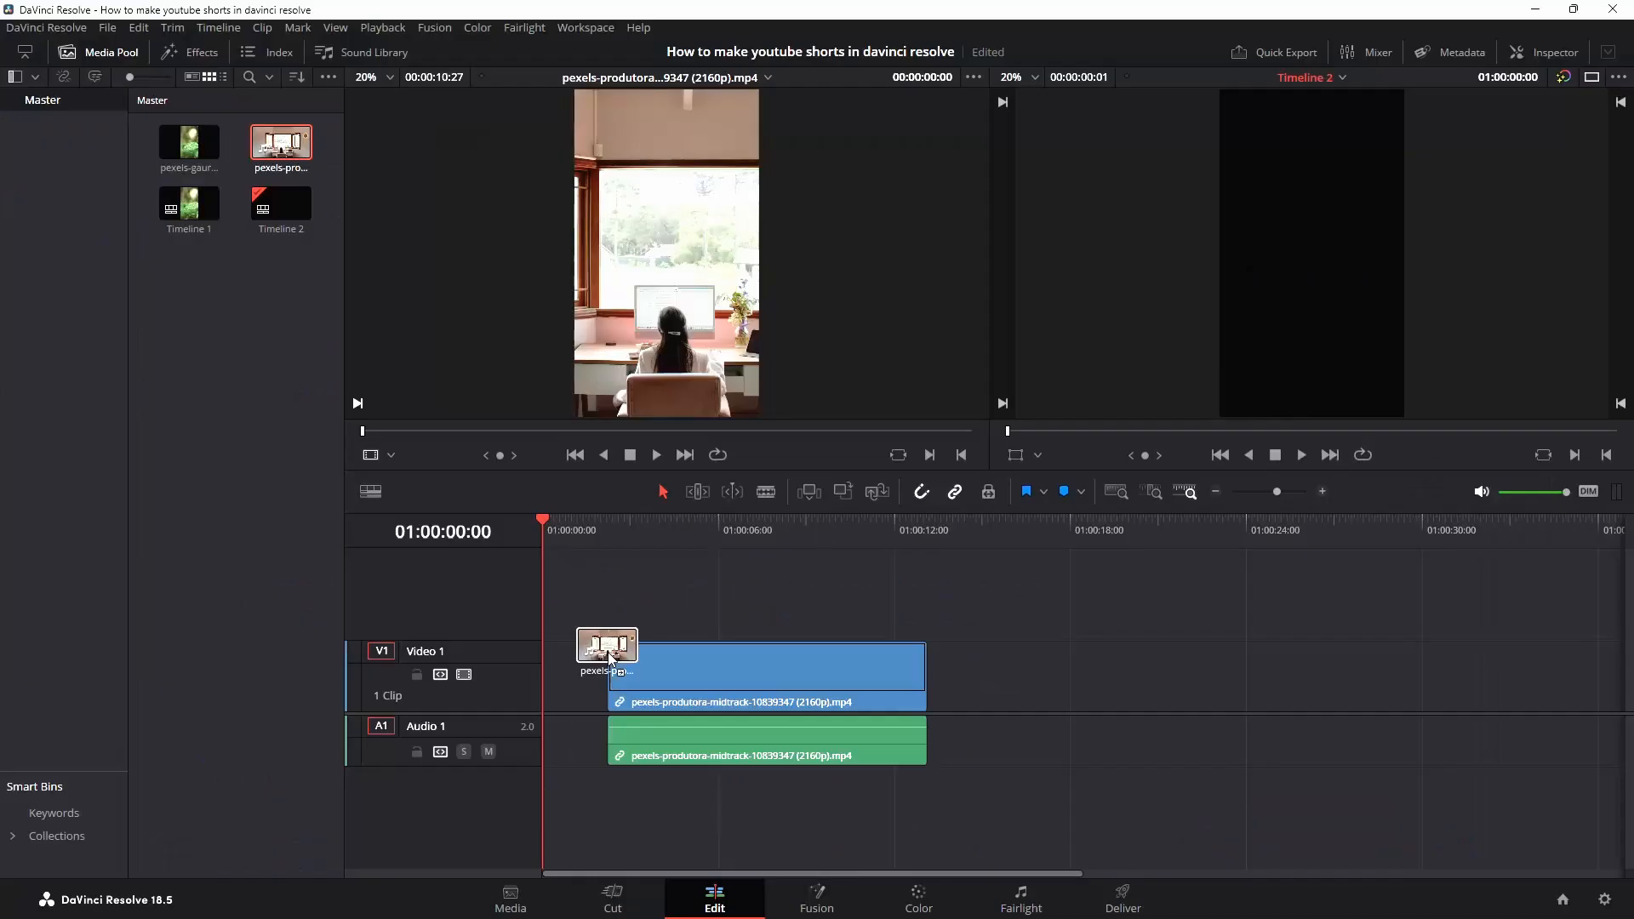
left_click_drag(611, 662, 559, 659)
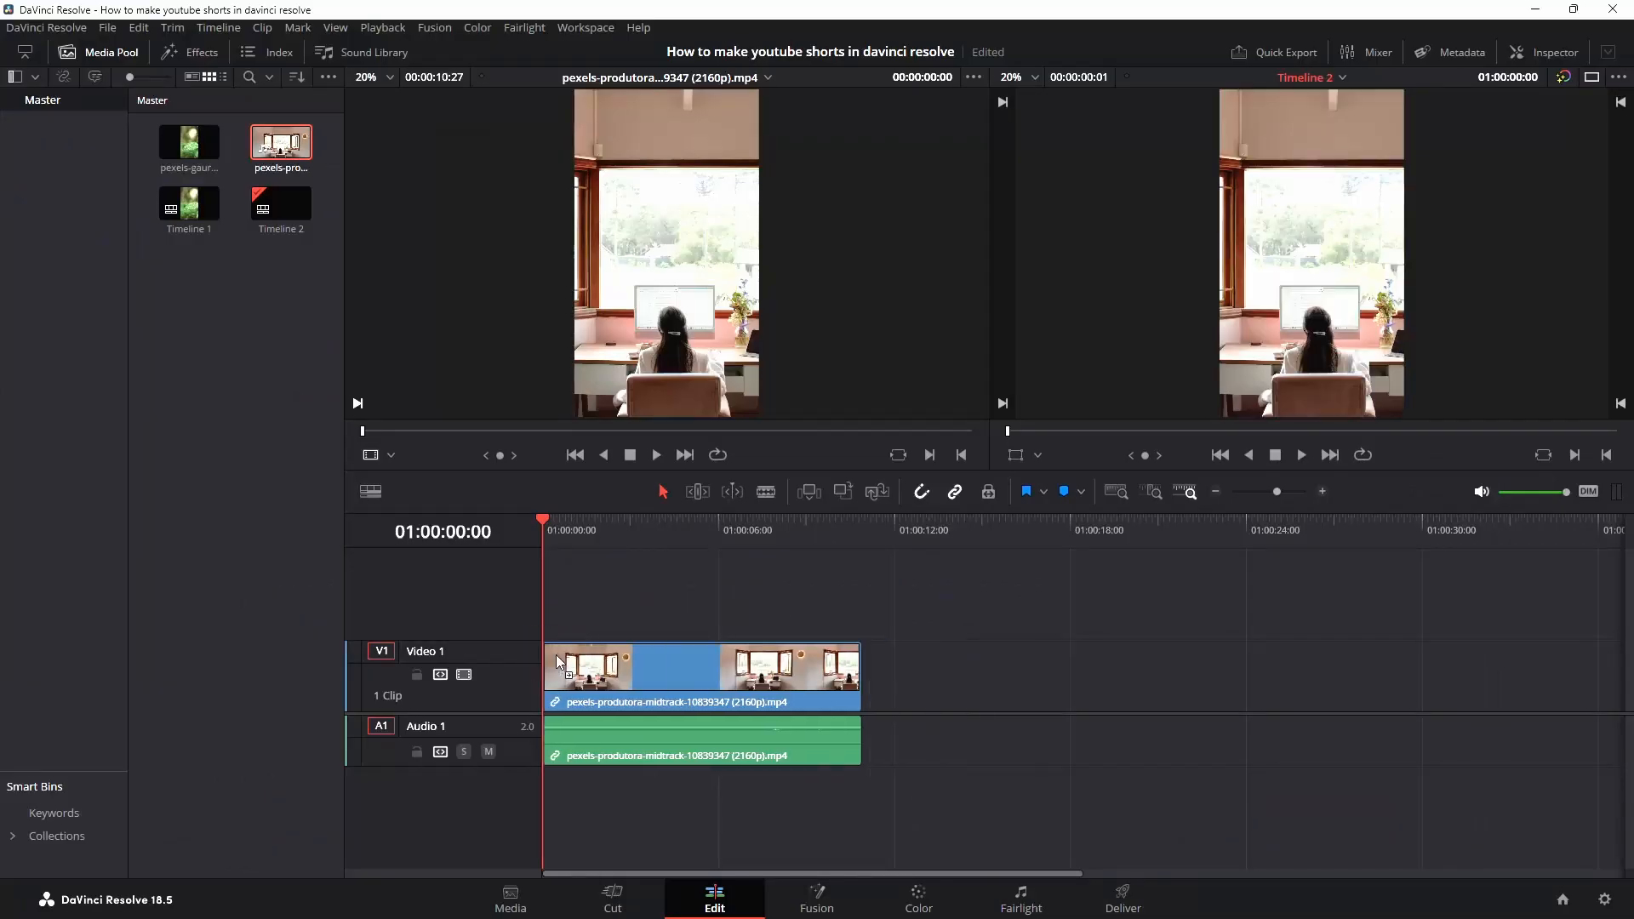
left_click_drag(189, 142, 940, 656)
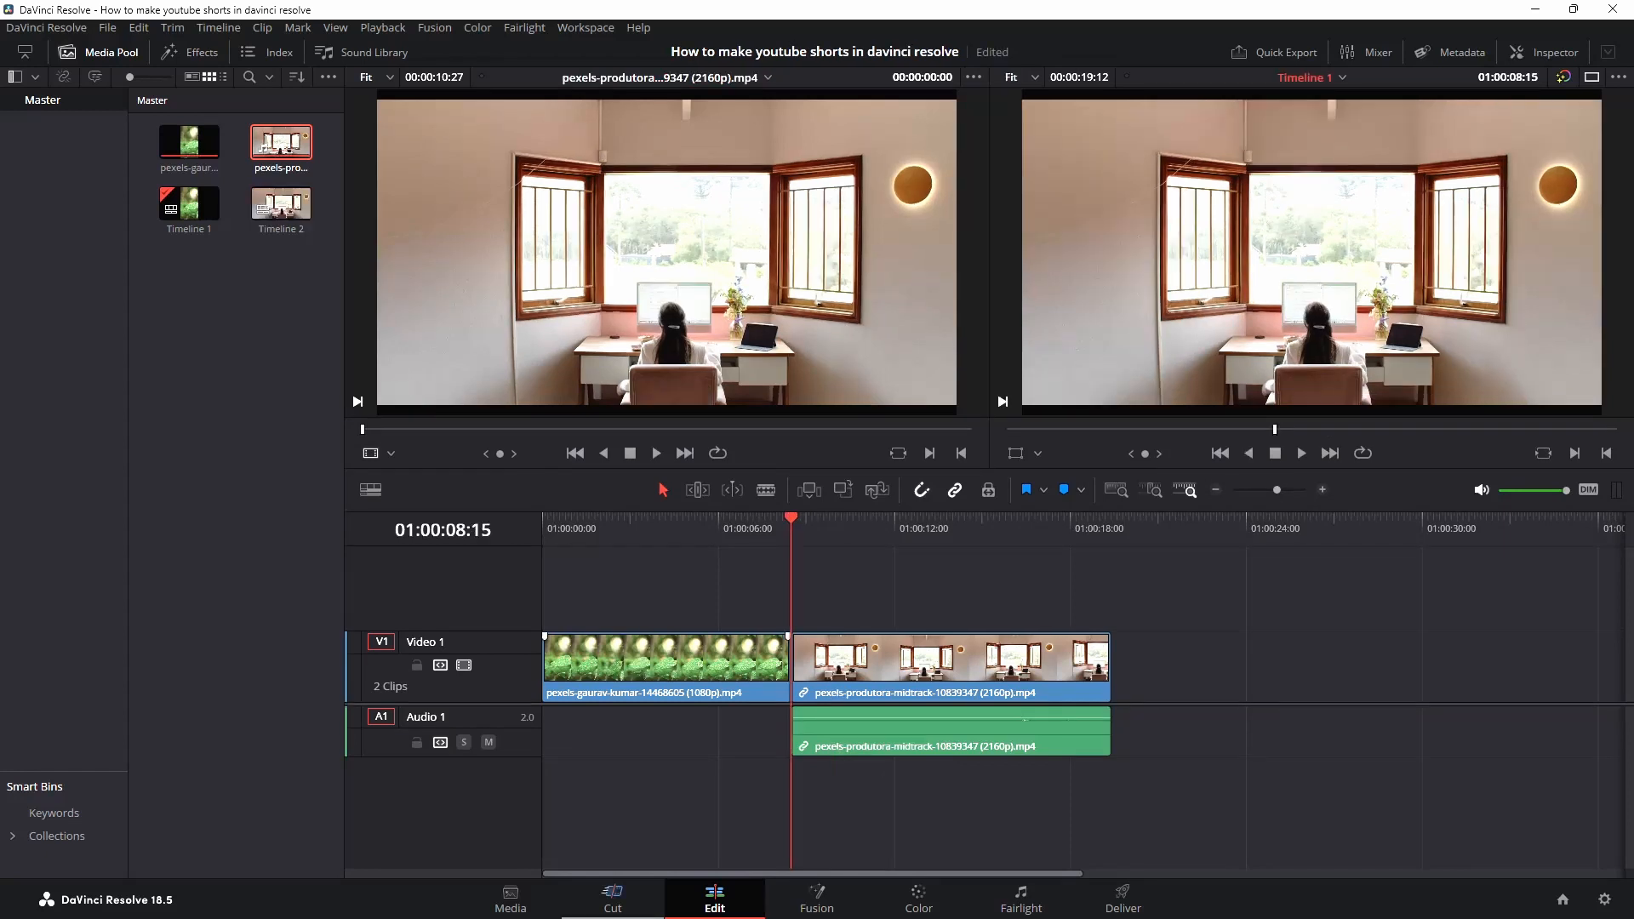
Switch Timeline 1 to the Portrait 1080 x 1920 timeline resolution on the Cut page
left_click(612, 898)
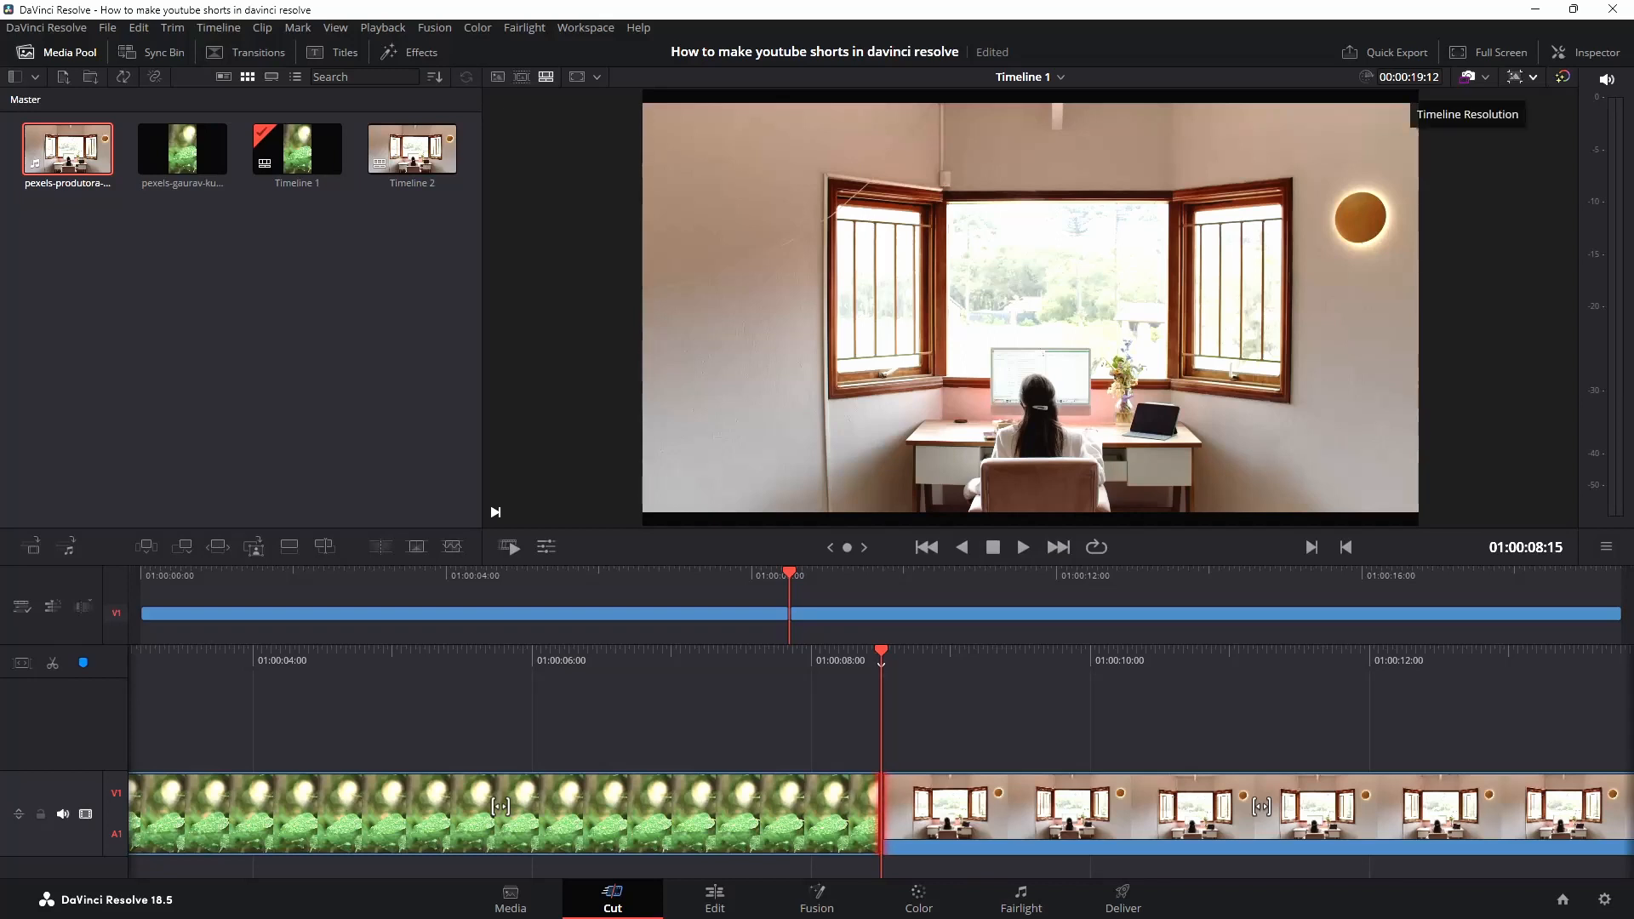
left_click(1468, 77)
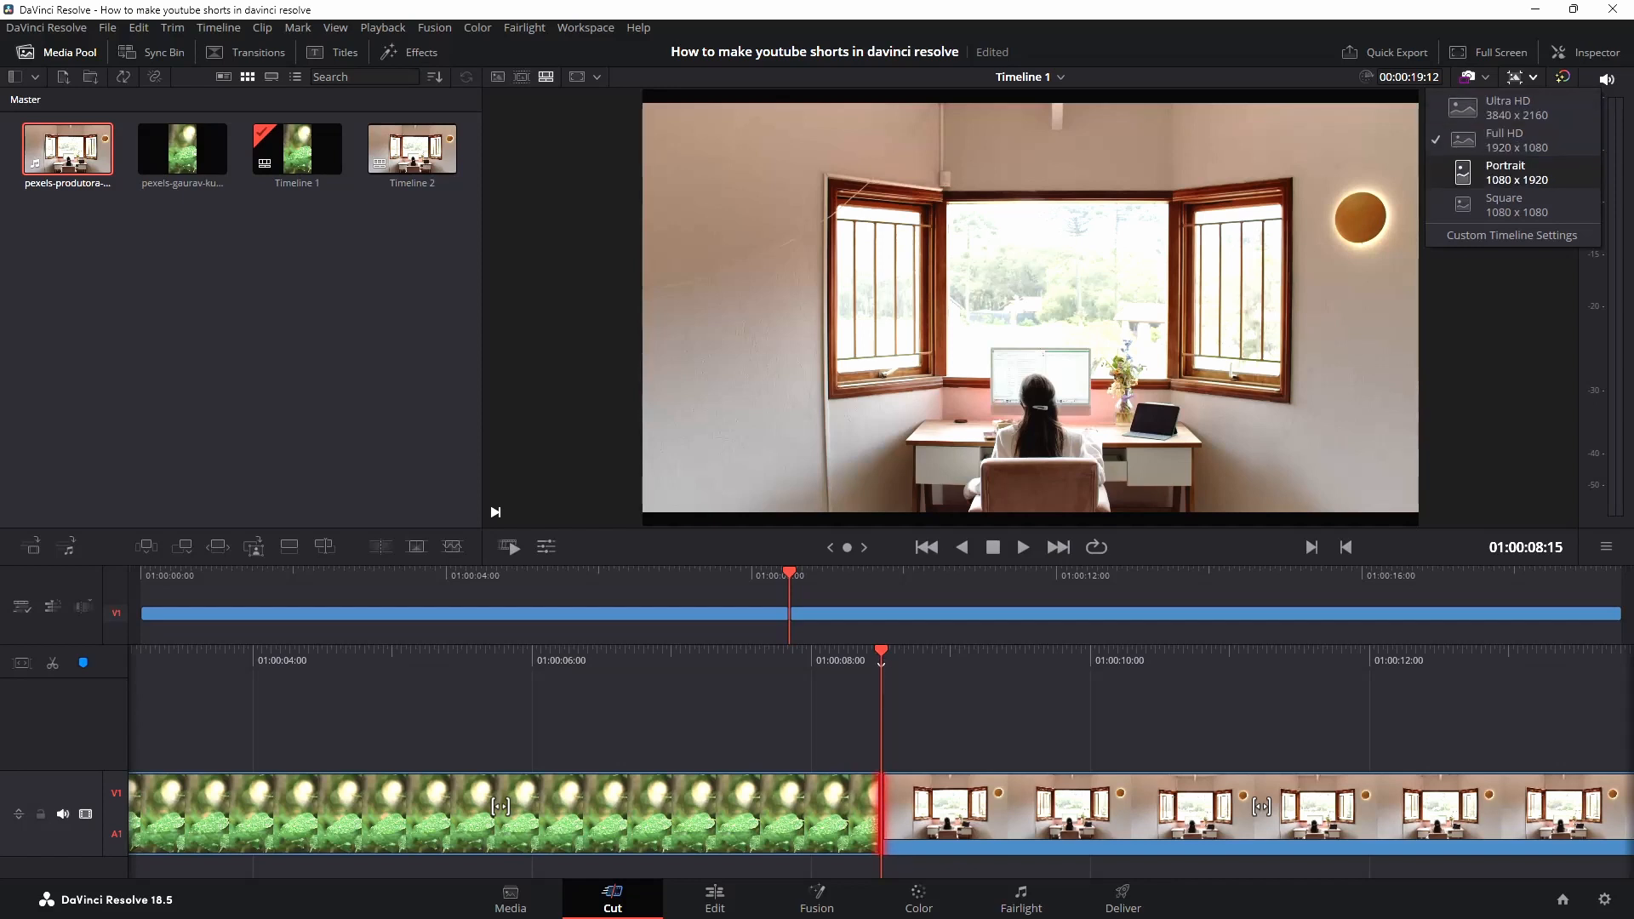
left_click(1506, 172)
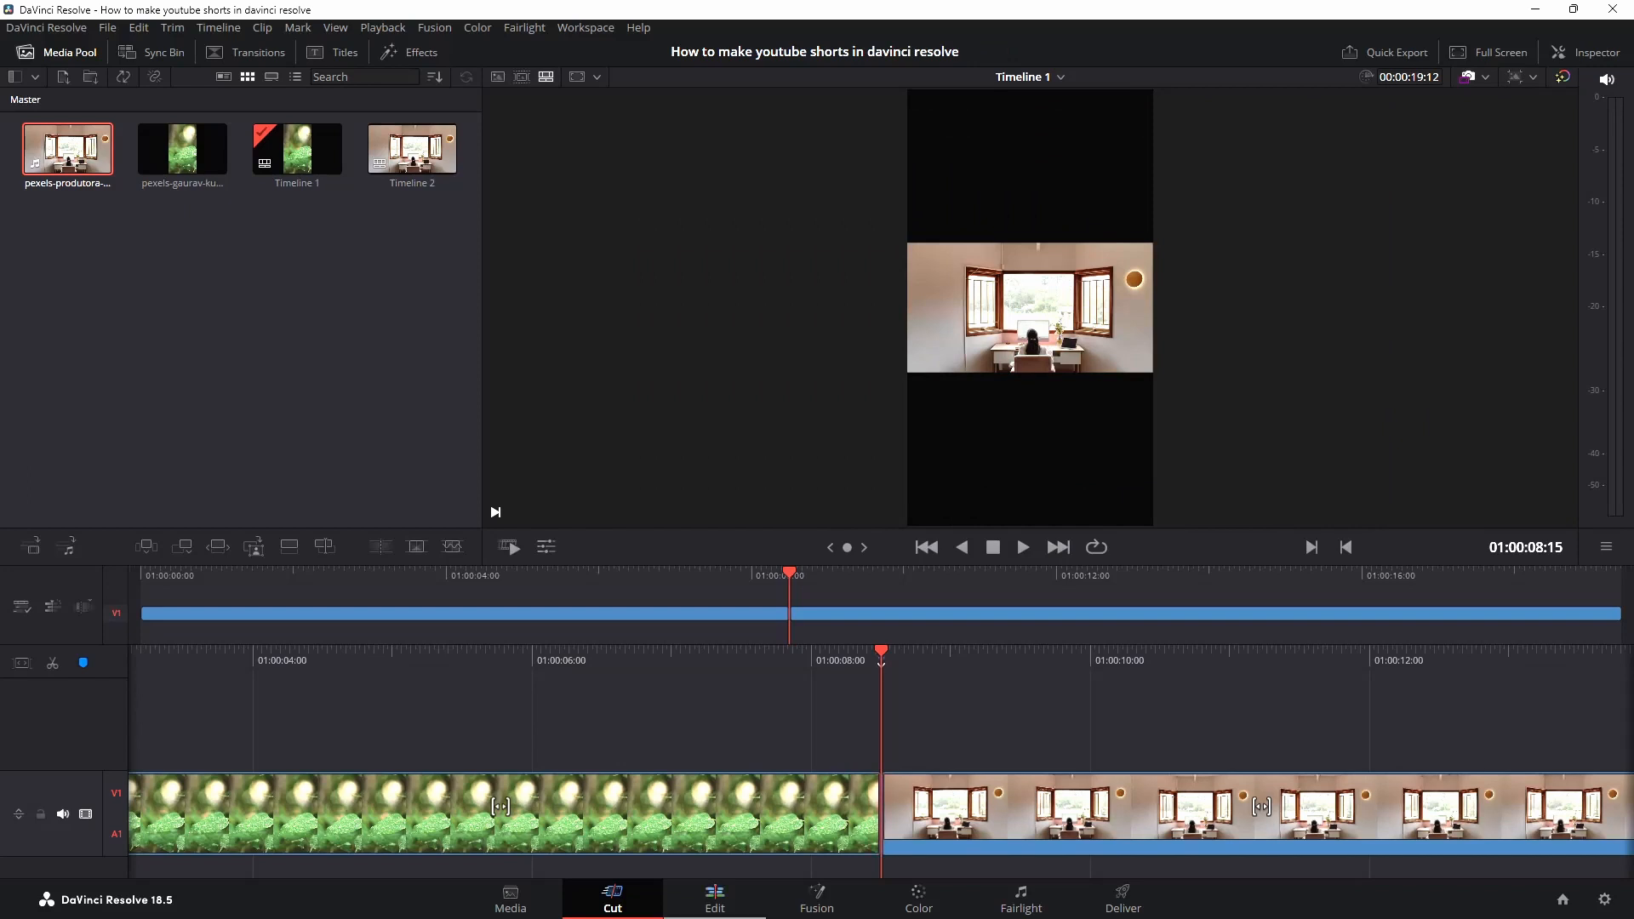
Try zooming the room clip to 3.400 in the Inspector on the Edit page, then reset its zoom
left_click(715, 900)
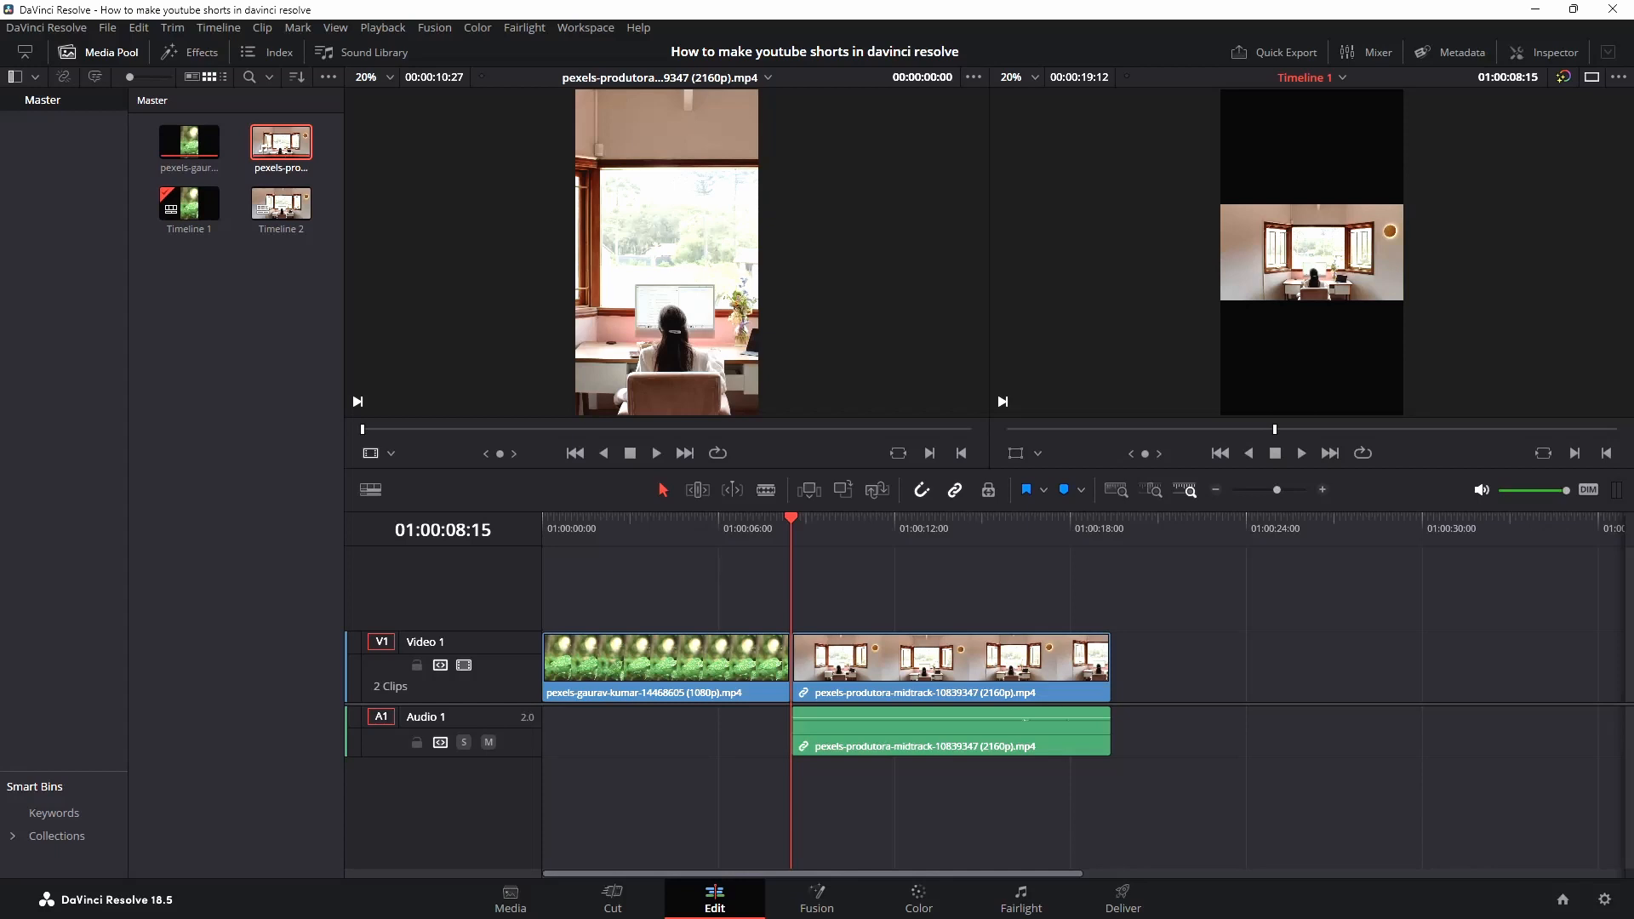
left_click(1544, 51)
left_click_drag(1432, 171, 1542, 171)
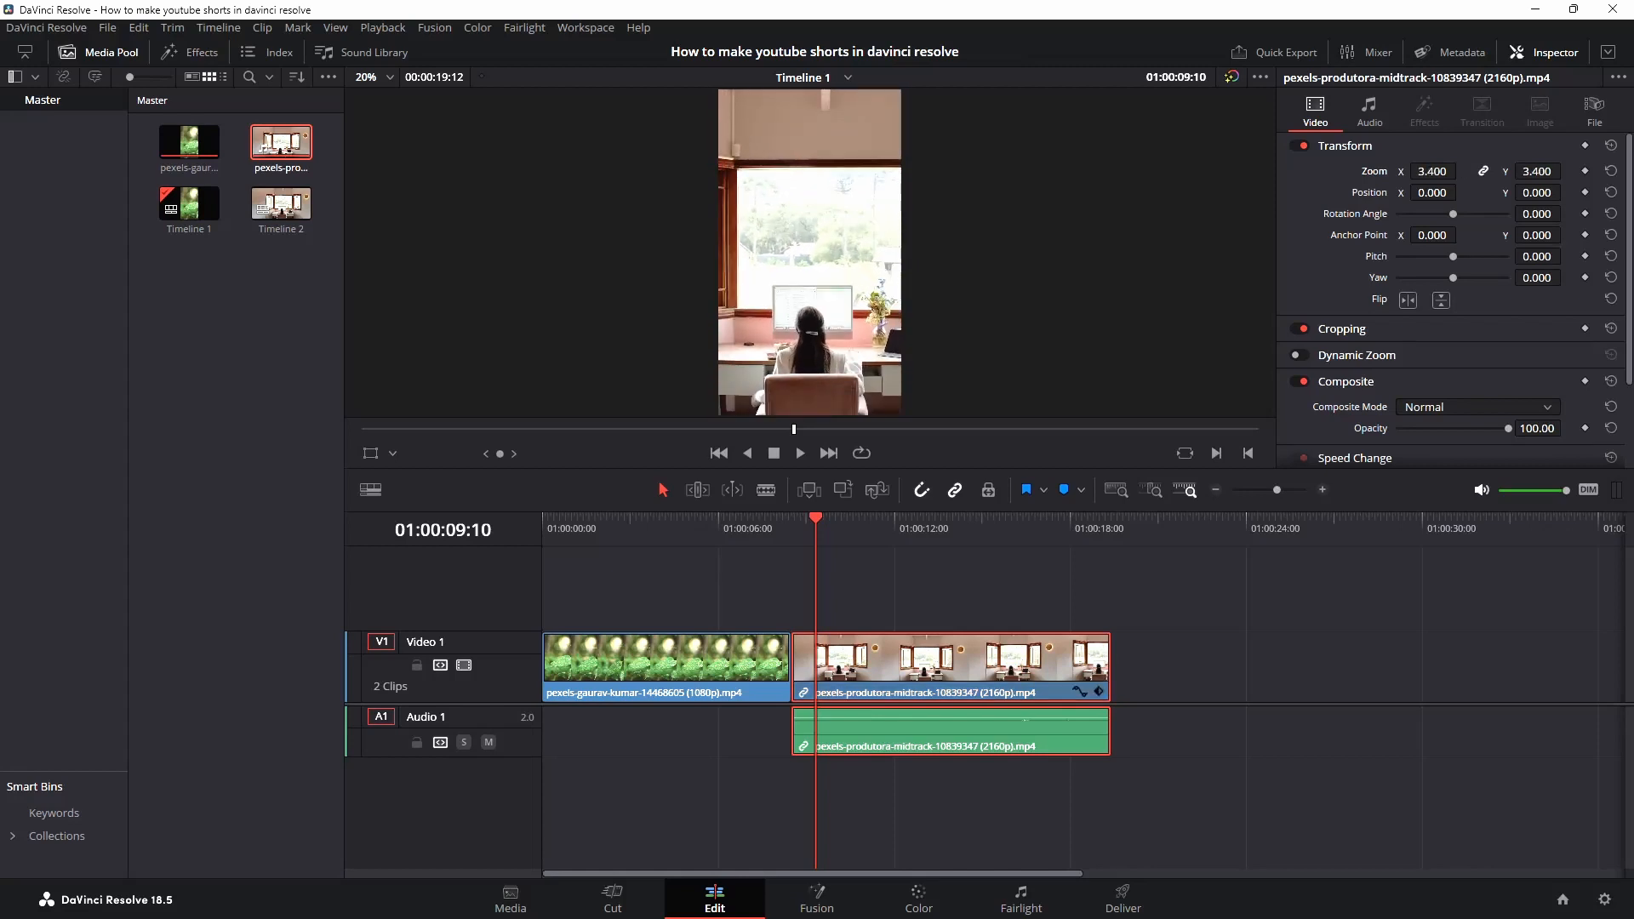
left_click(1543, 52)
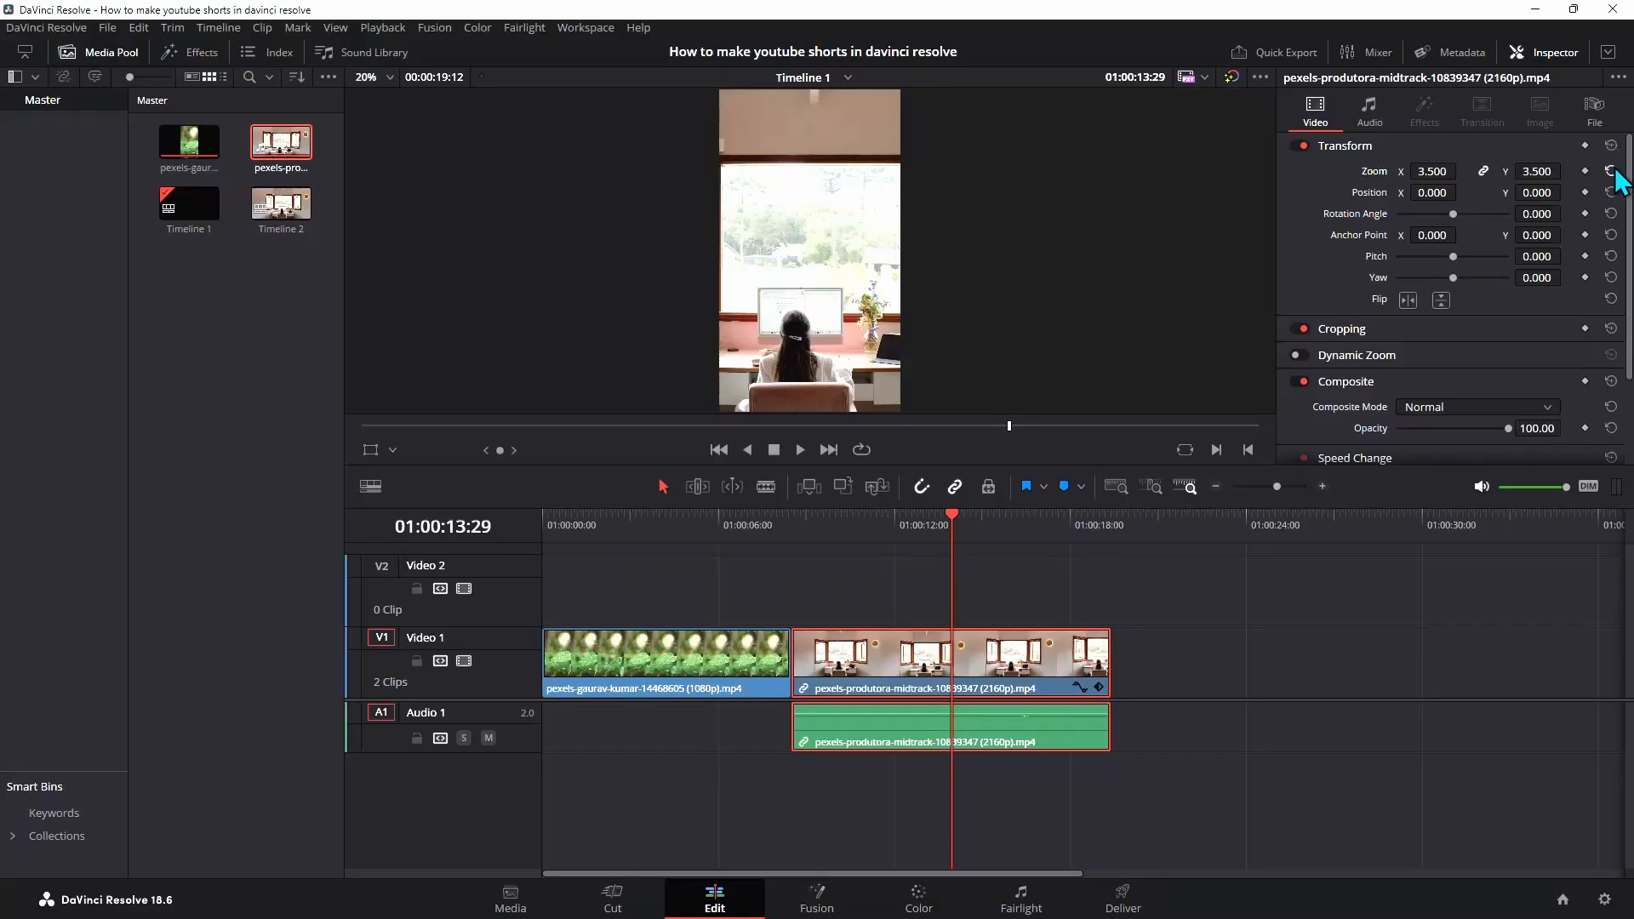
left_click(1611, 170)
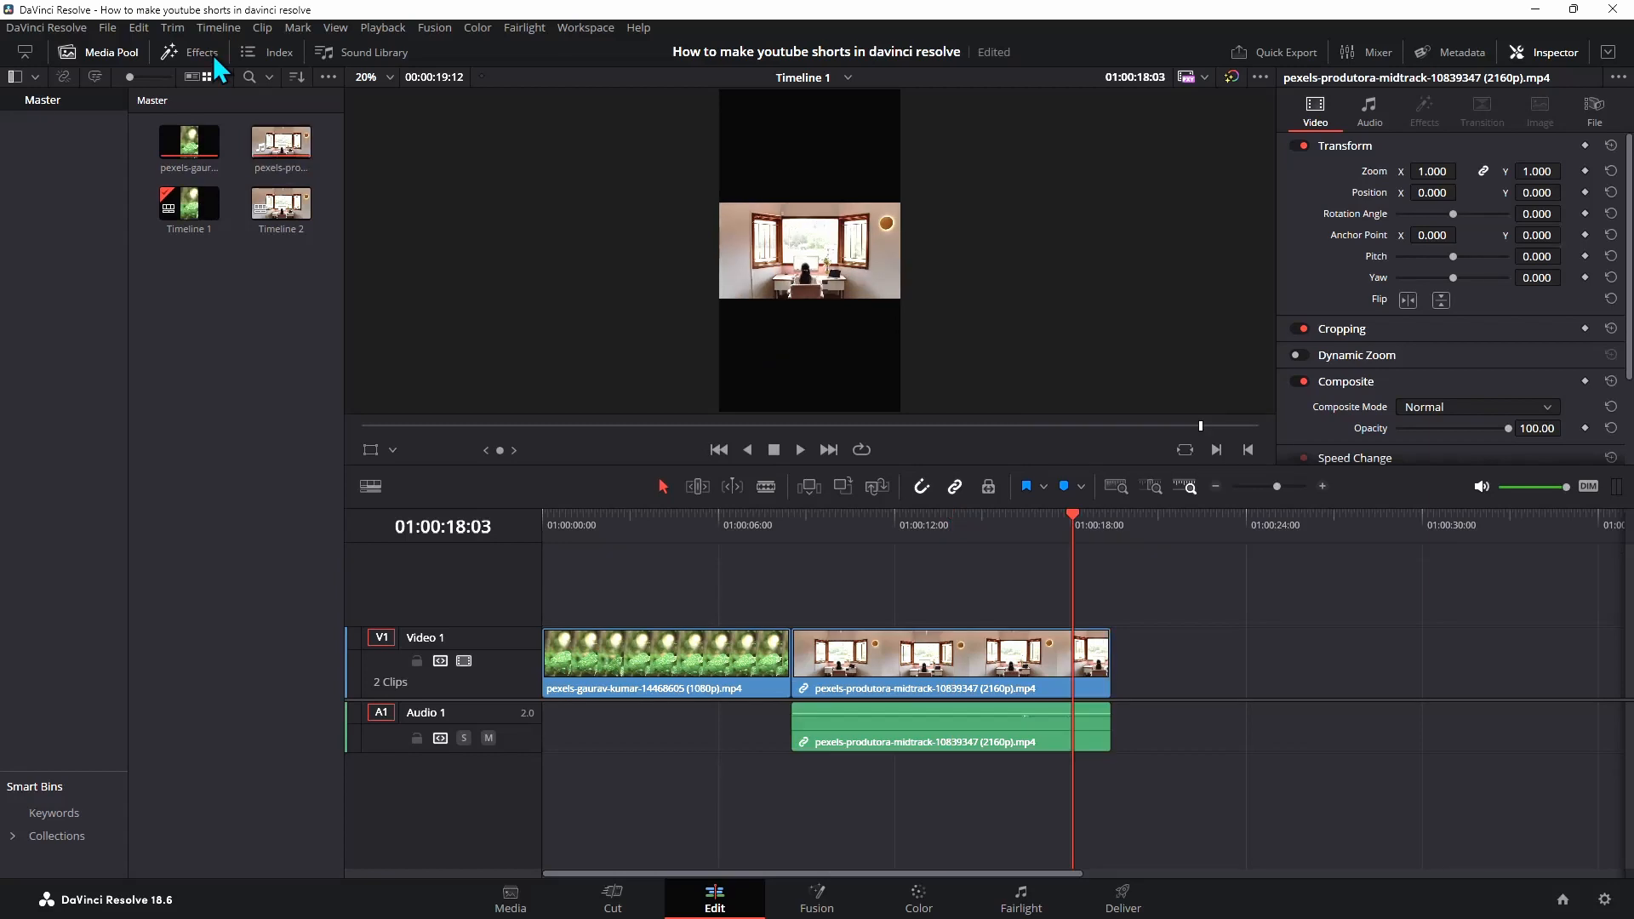
Search the effects for "blank" and apply Blanking Fill to the room clip
left_click(214, 58)
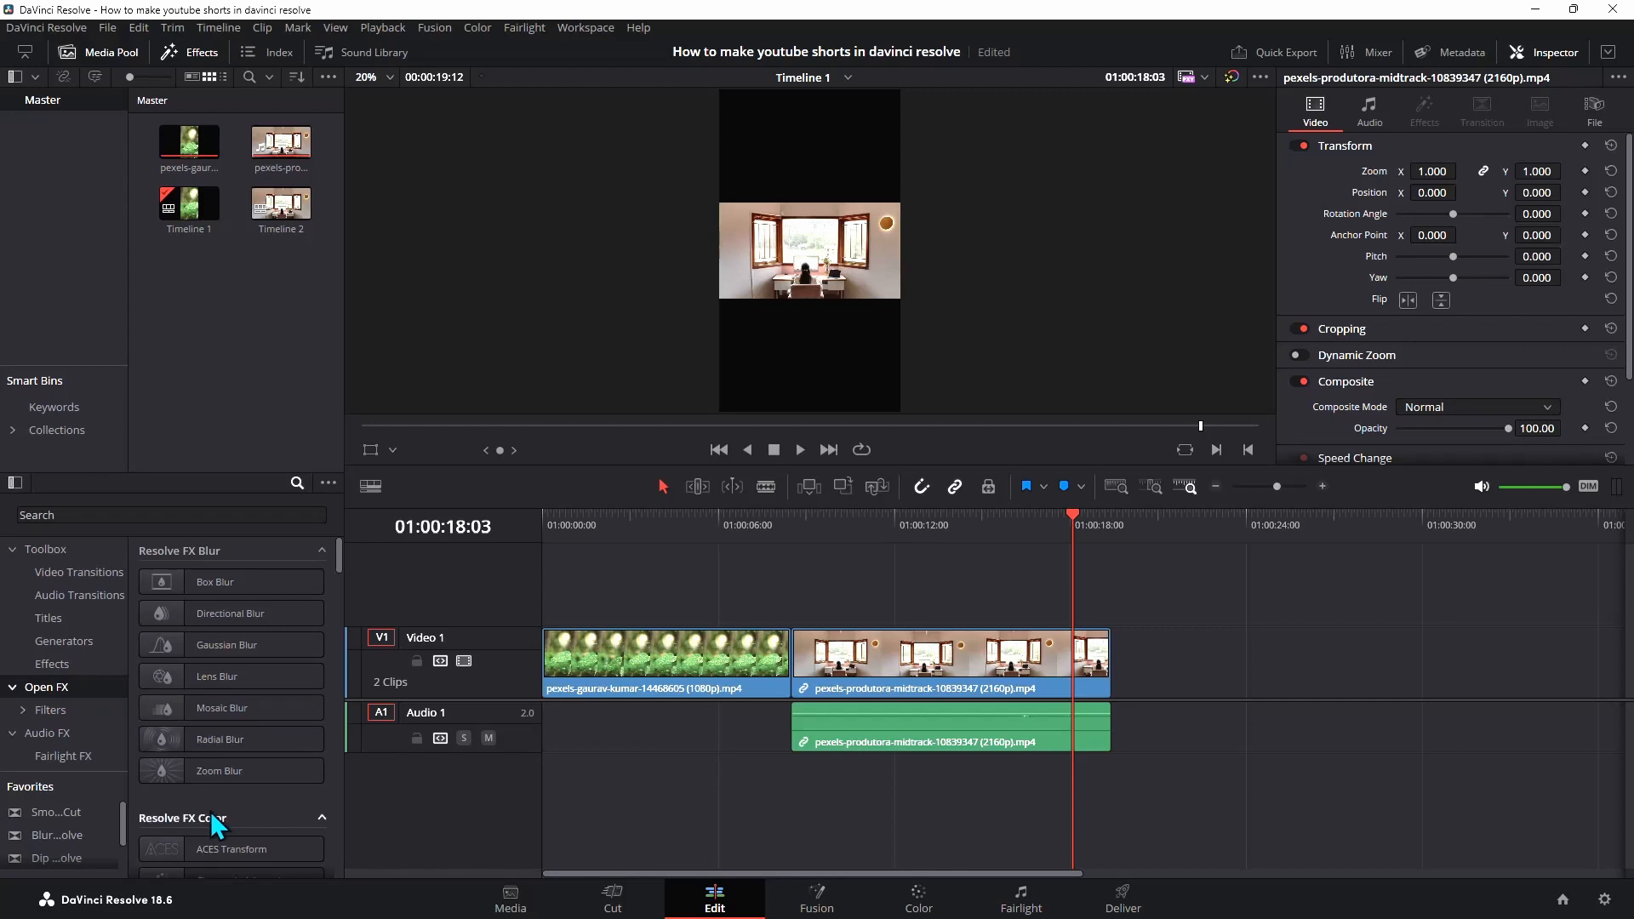
left_click(159, 516)
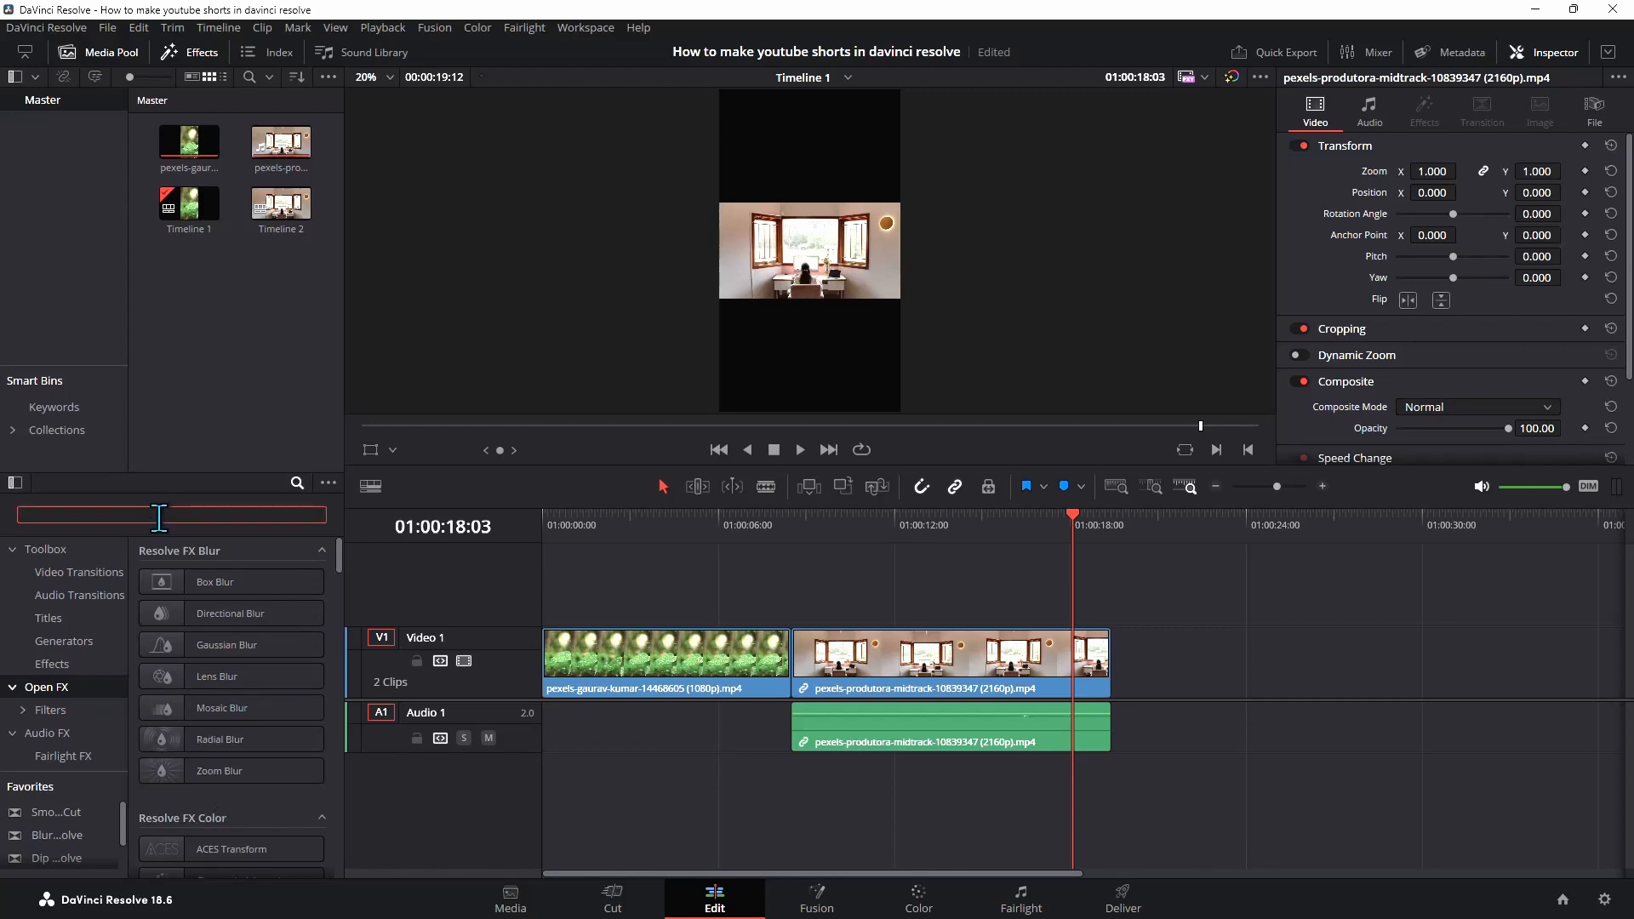
type("blank")
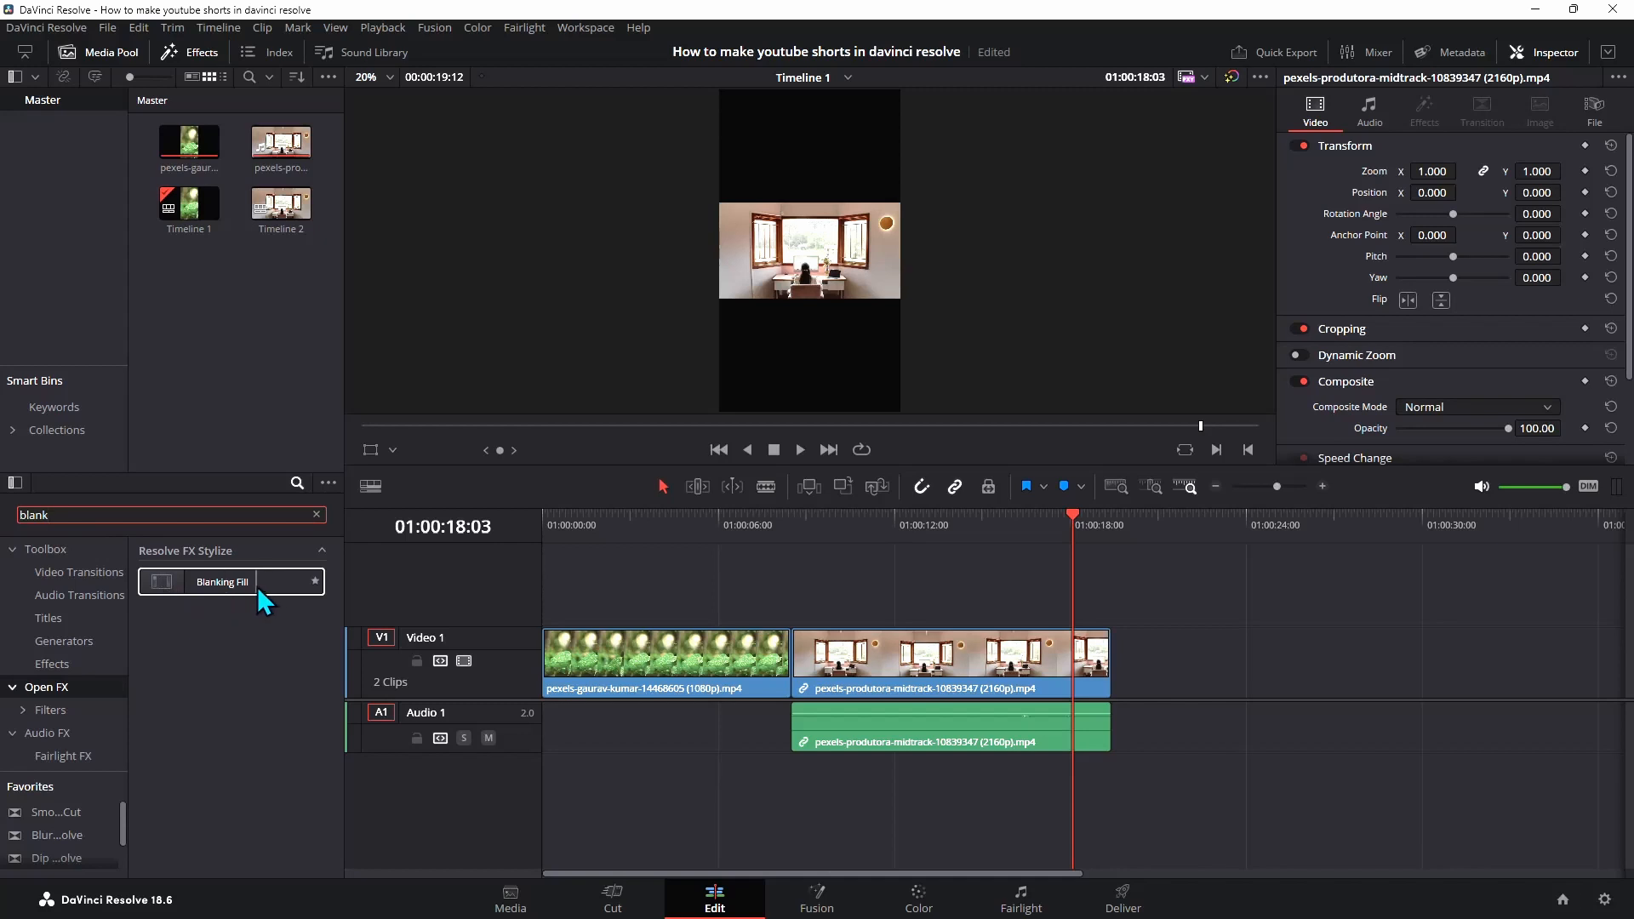
left_click(194, 576)
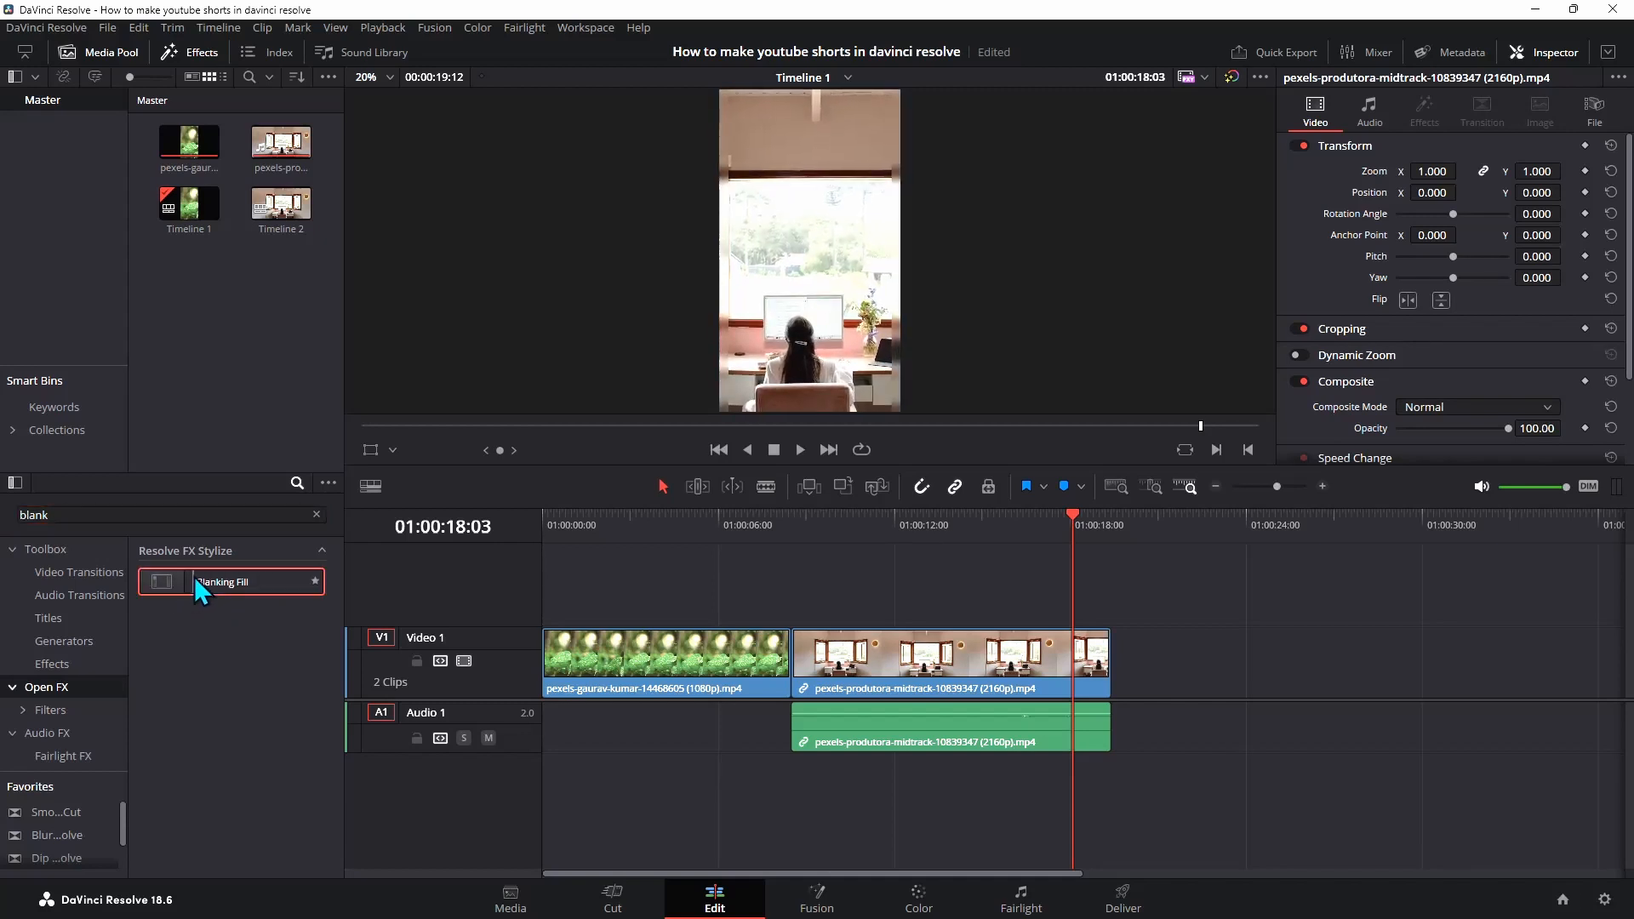
left_click_drag(202, 575, 797, 645)
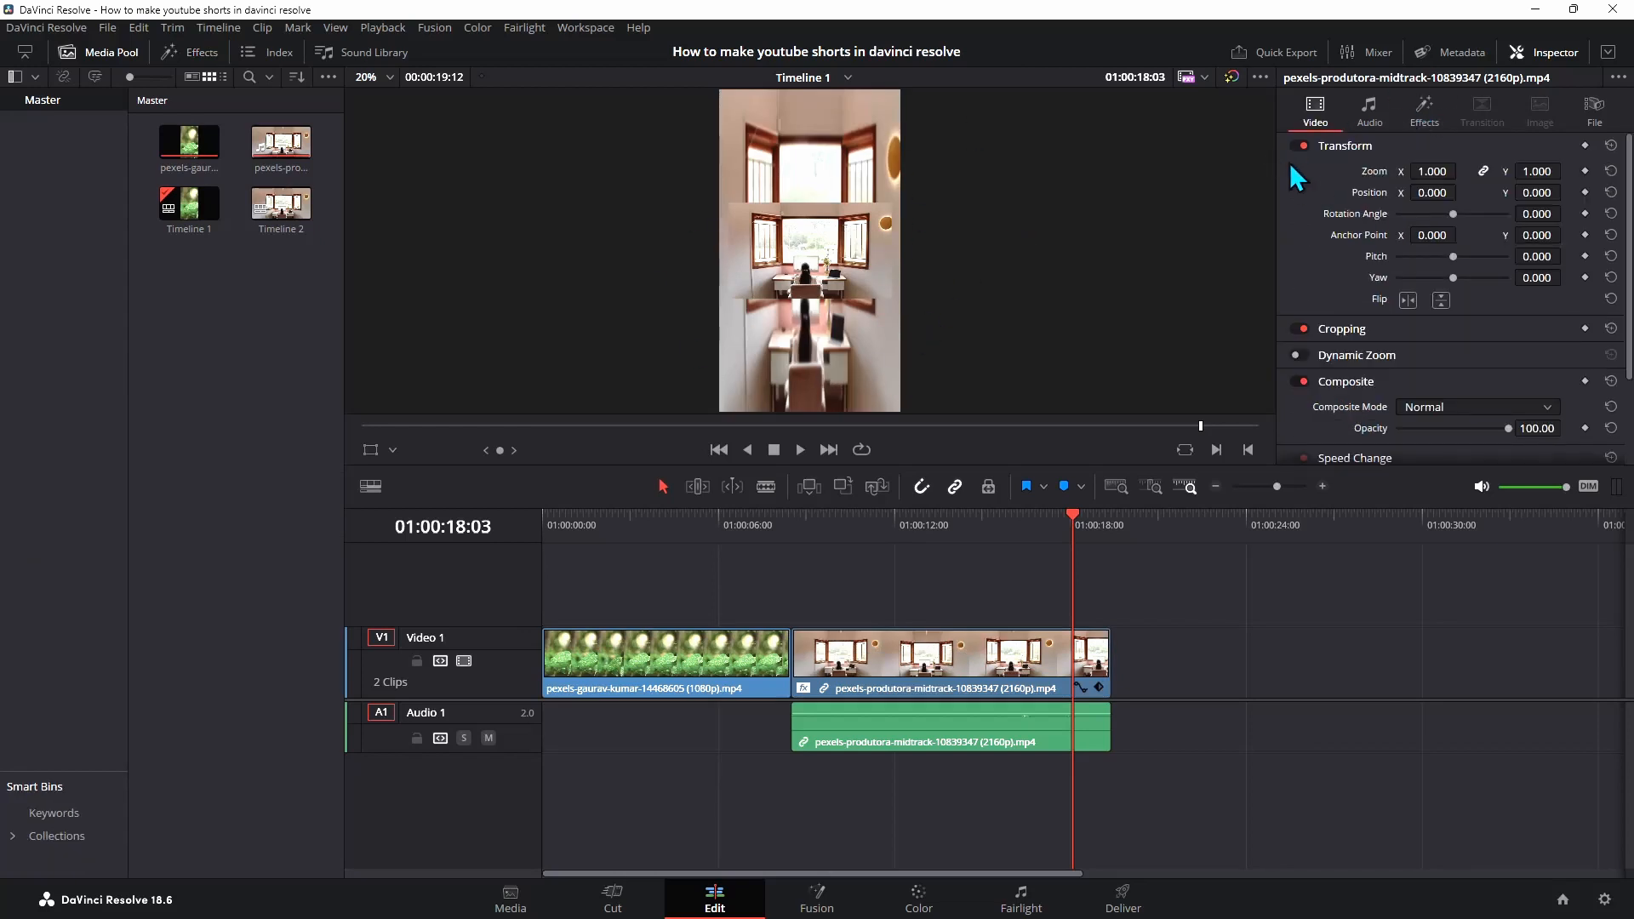
Open the Blanking Fill settings and adjust the Source Crop Left and Crop Right values slightly
left_click(1428, 113)
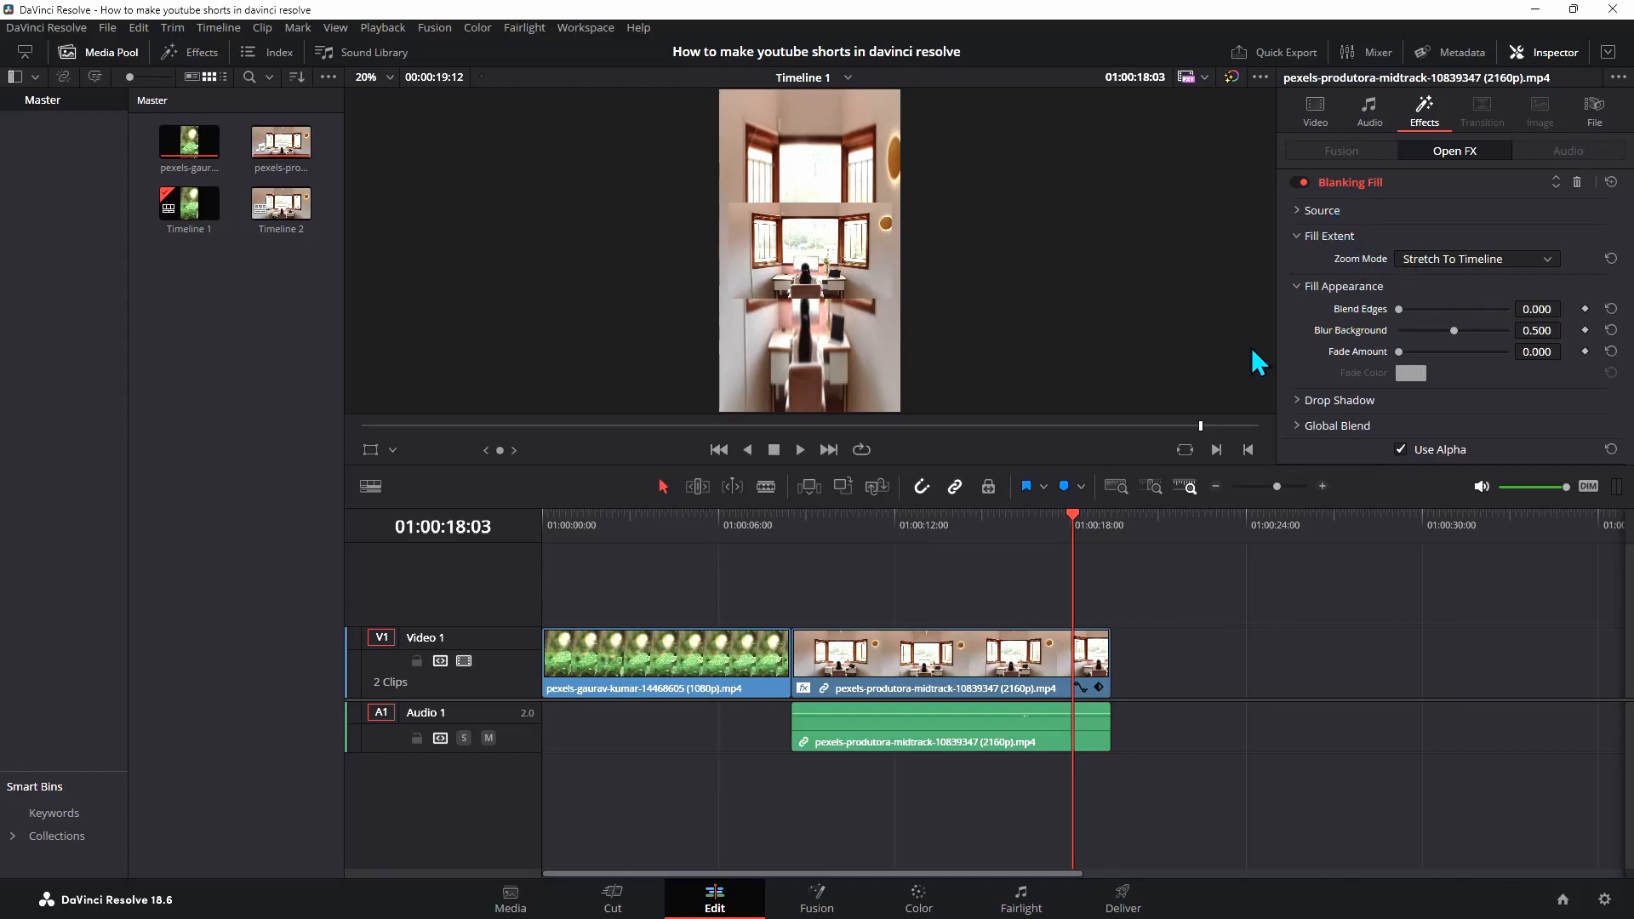
left_click(1336, 212)
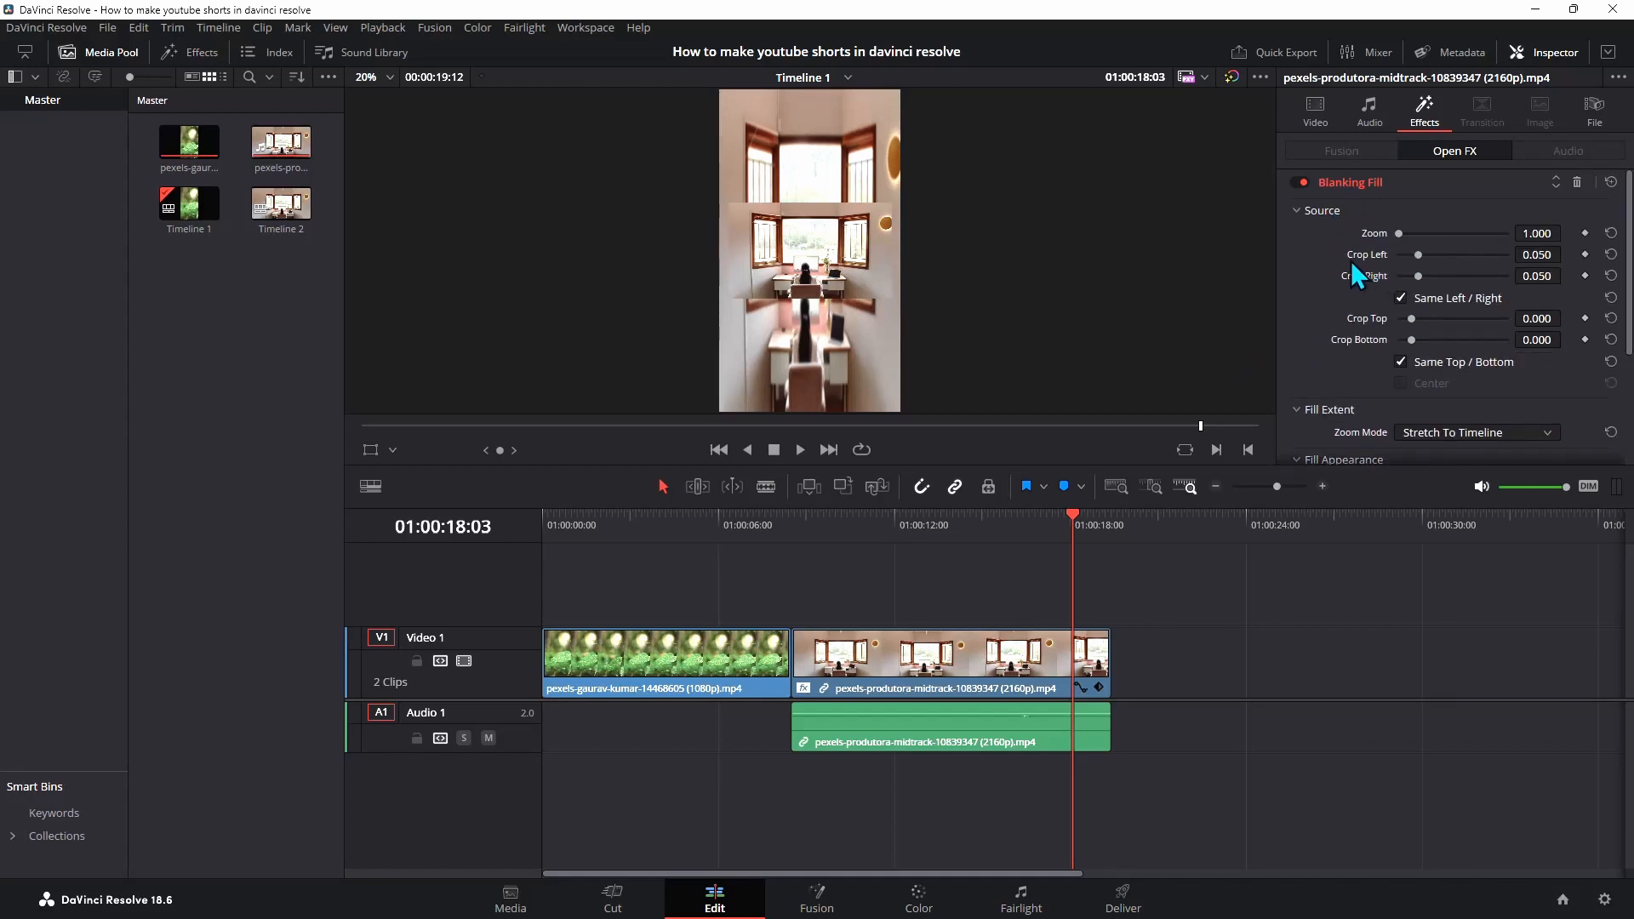
left_click(1401, 298)
left_click(1402, 298)
mouse_move(1421, 259)
left_mouse_down()
mouse_move(1438, 259)
mouse_move(1397, 258)
mouse_move(1411, 257)
left_mouse_up()
left_click(1402, 298)
left_click(1611, 183)
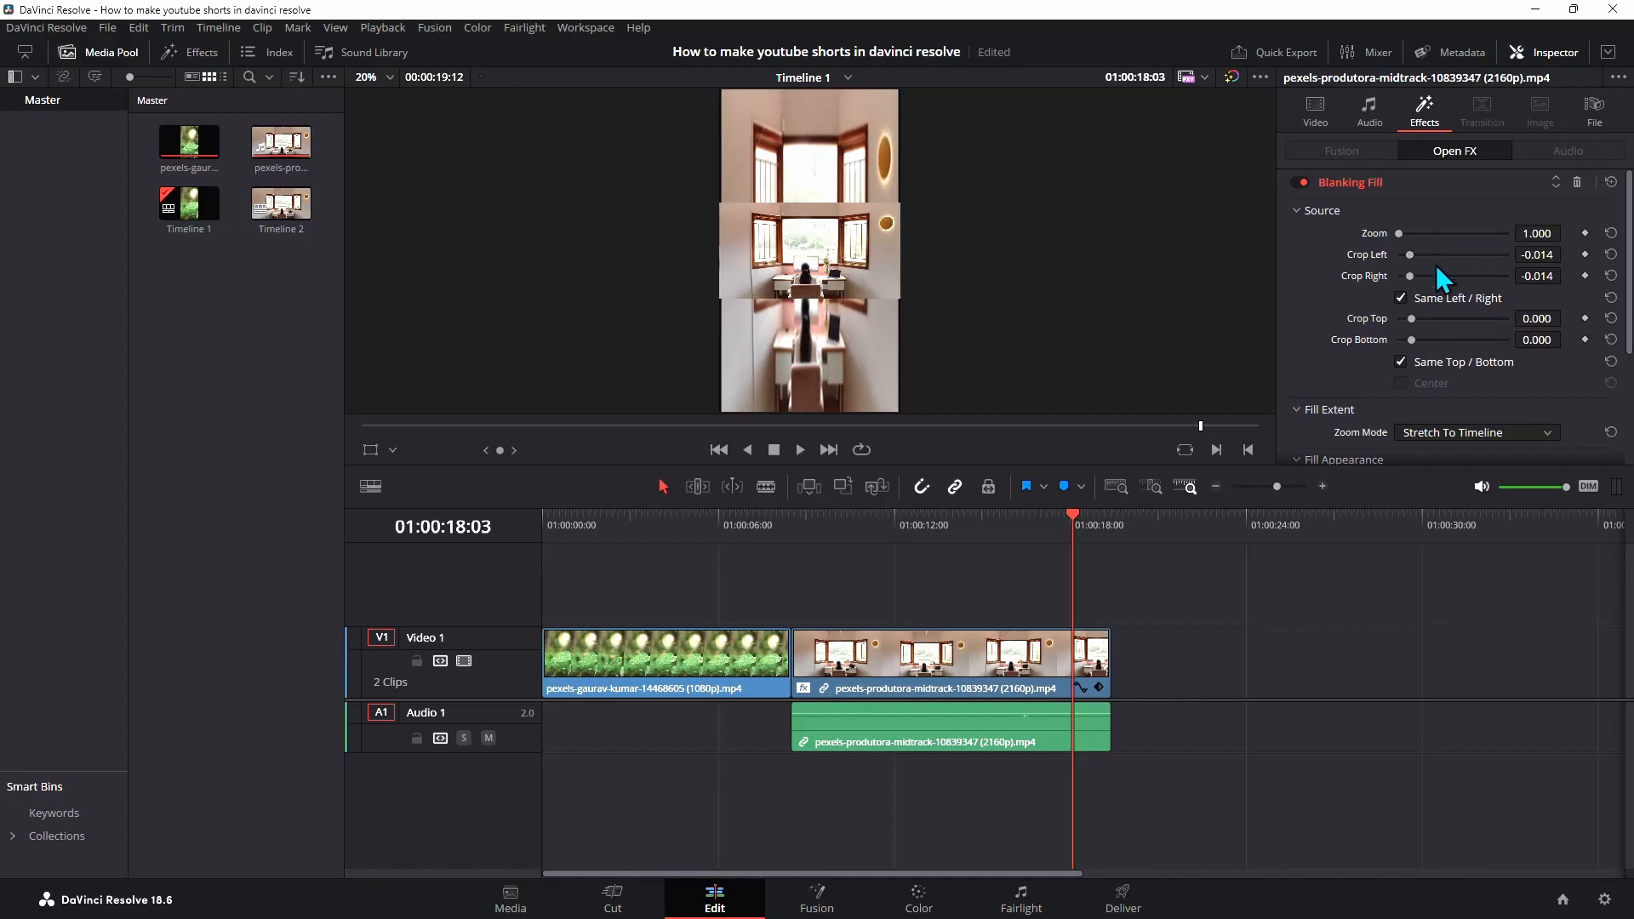
left_click_drag(1411, 255, 1414, 257)
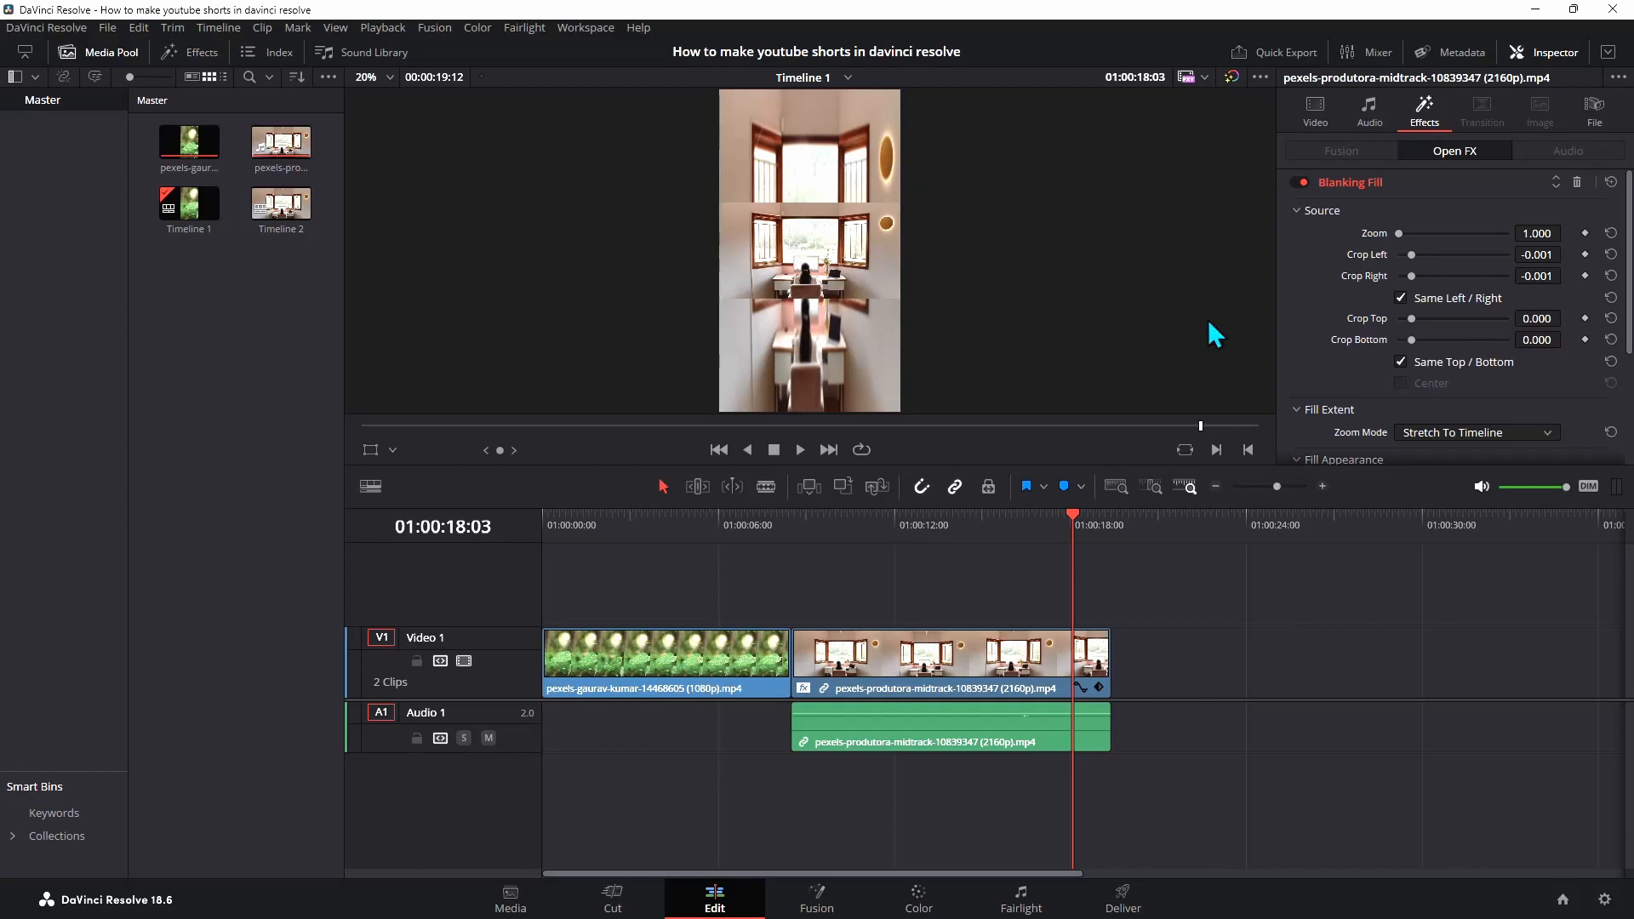
left_click_drag(1410, 256, 1421, 257)
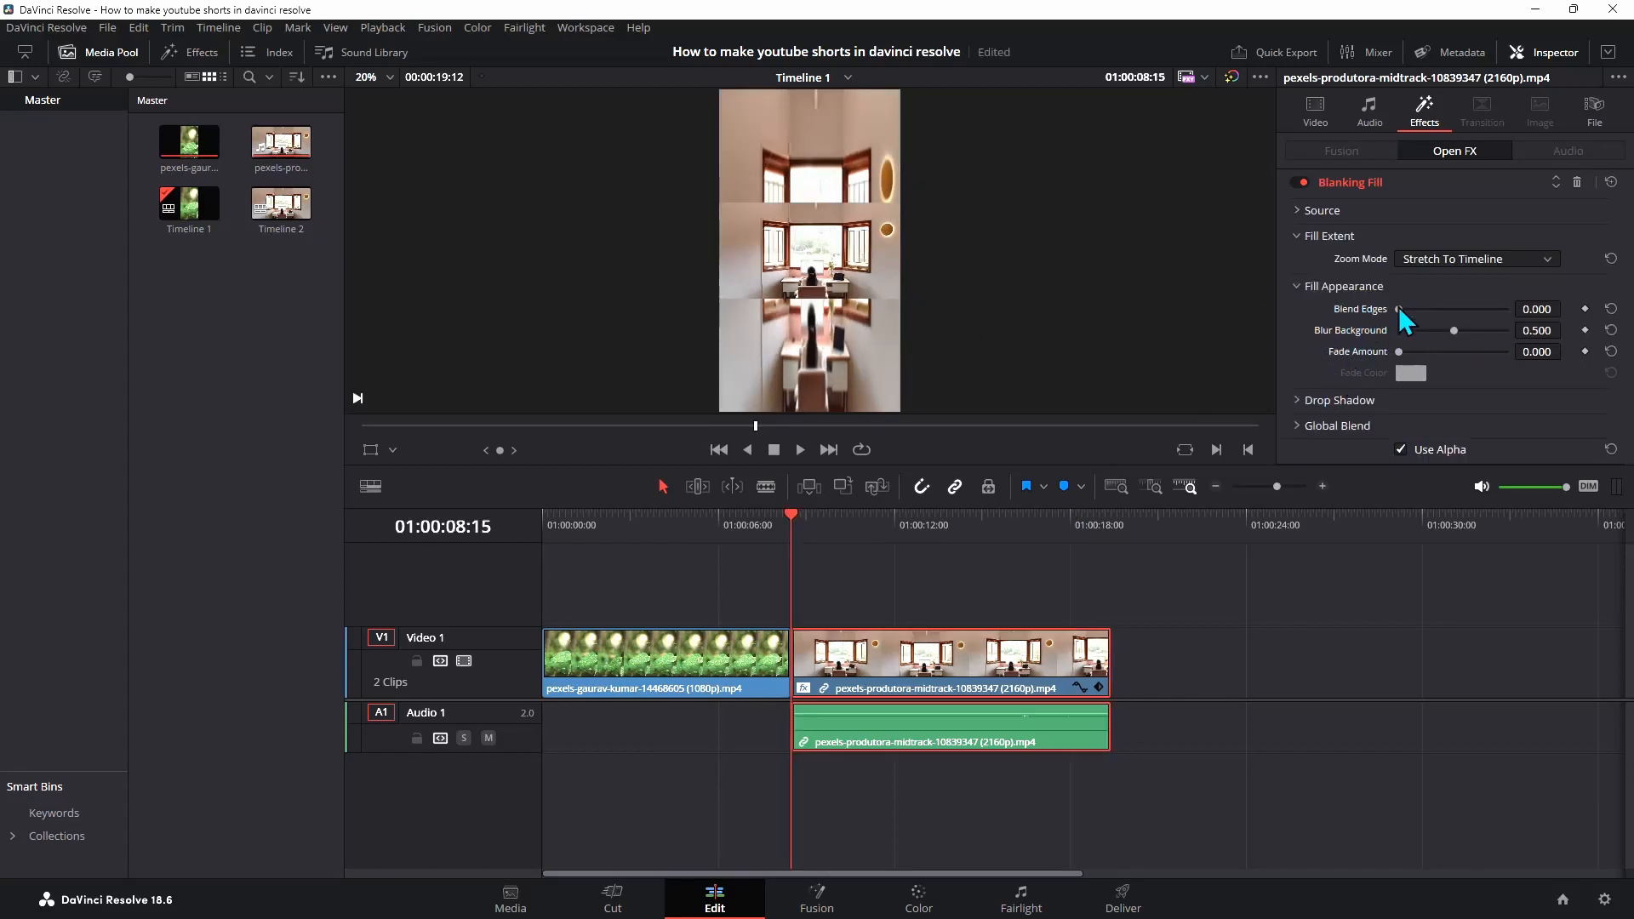
Try setting Blend Edges to 0.543, then reset it
left_click_drag(1433, 313, 1540, 309)
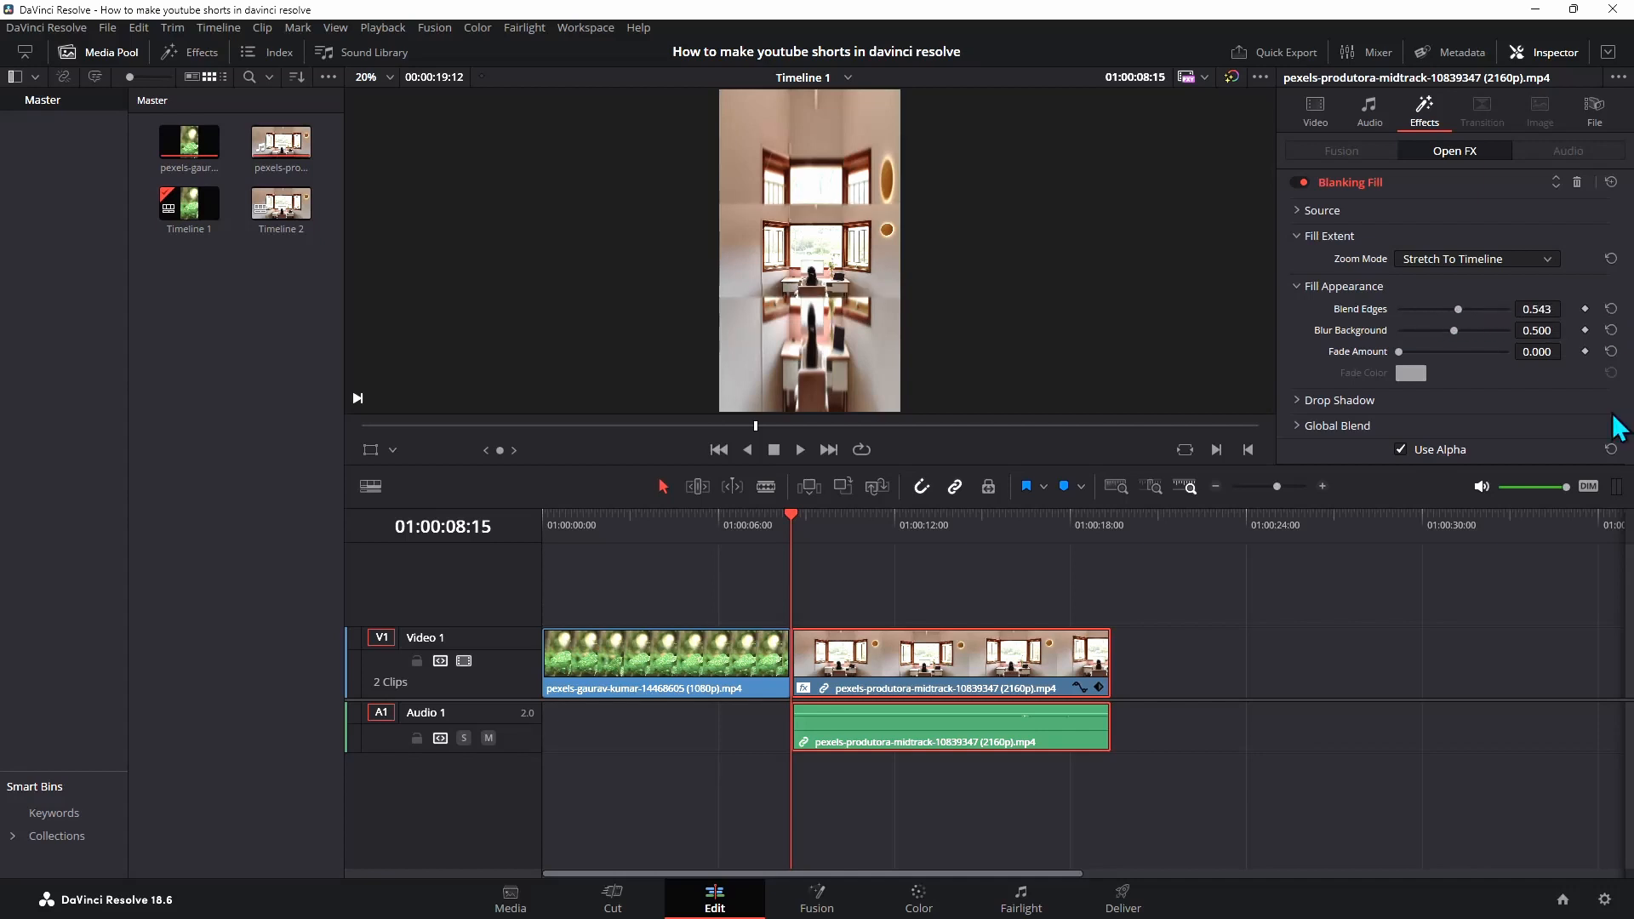
left_click(1611, 309)
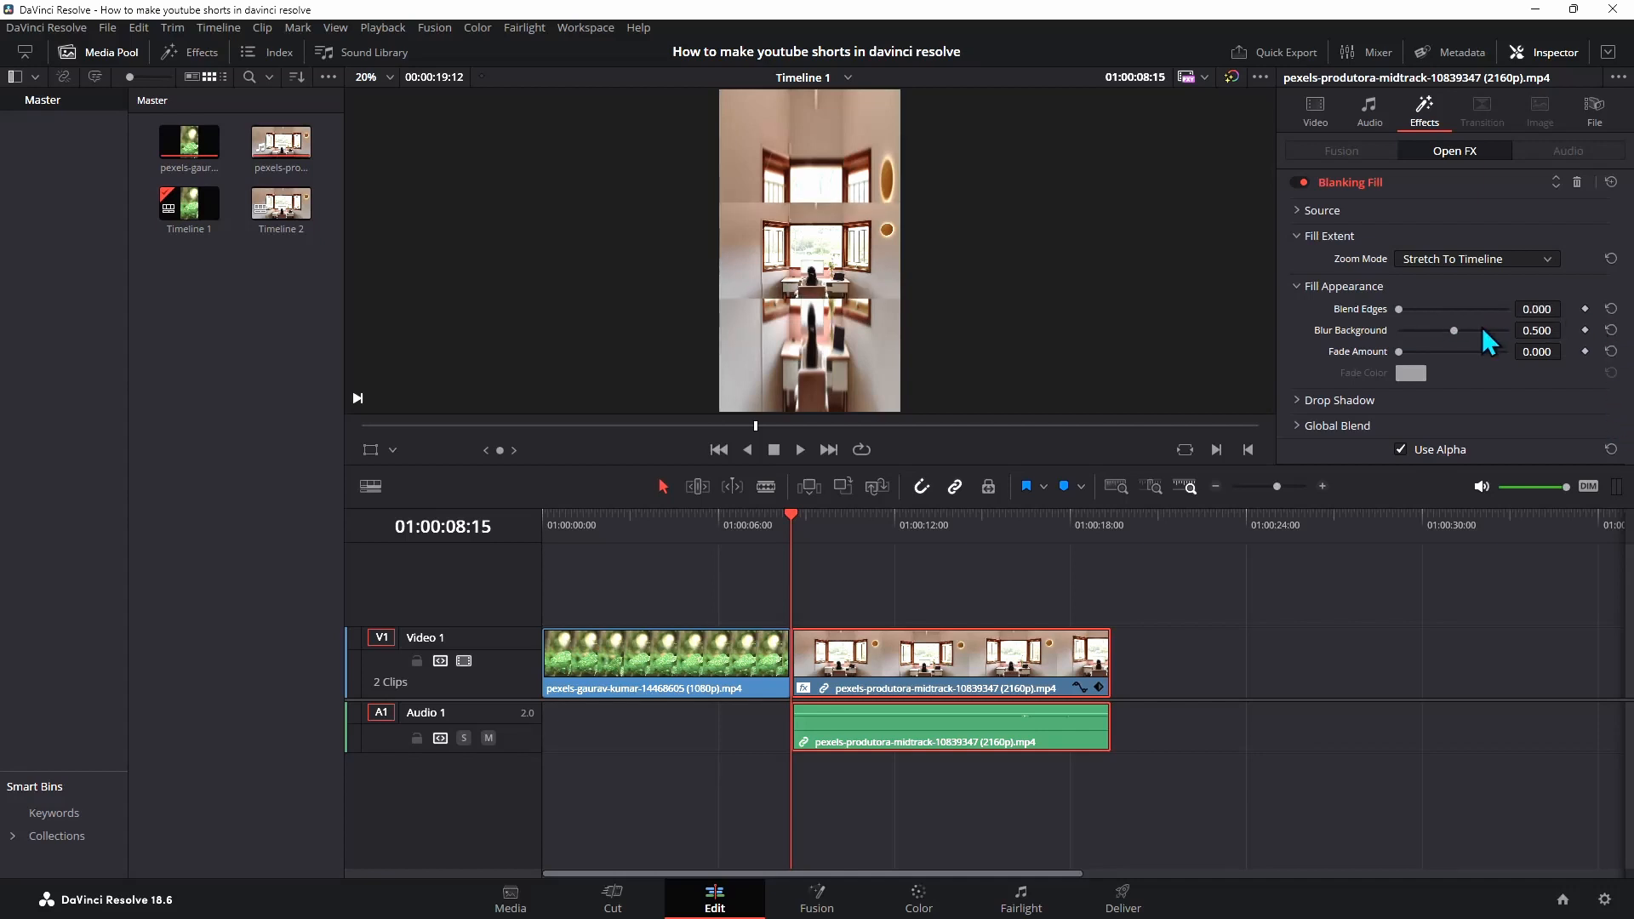
Set the Blanking Fill's Blur Background to 1.000 and raise Fade Amount to about 0.5
left_click_drag(1447, 330, 1554, 335)
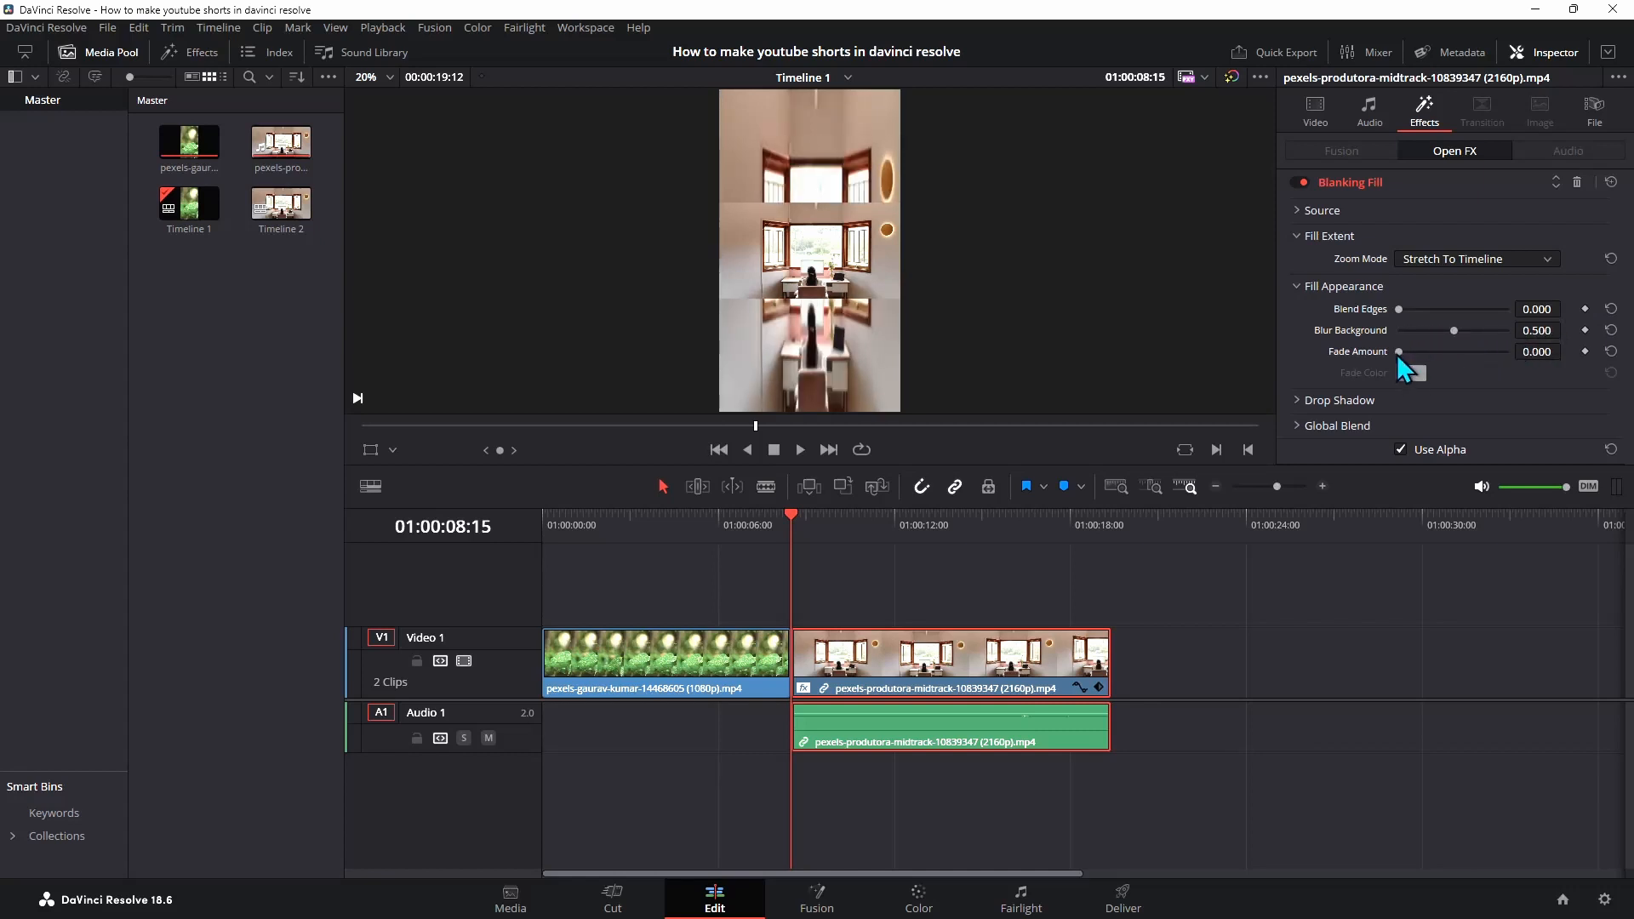
left_click_drag(1400, 352, 1452, 354)
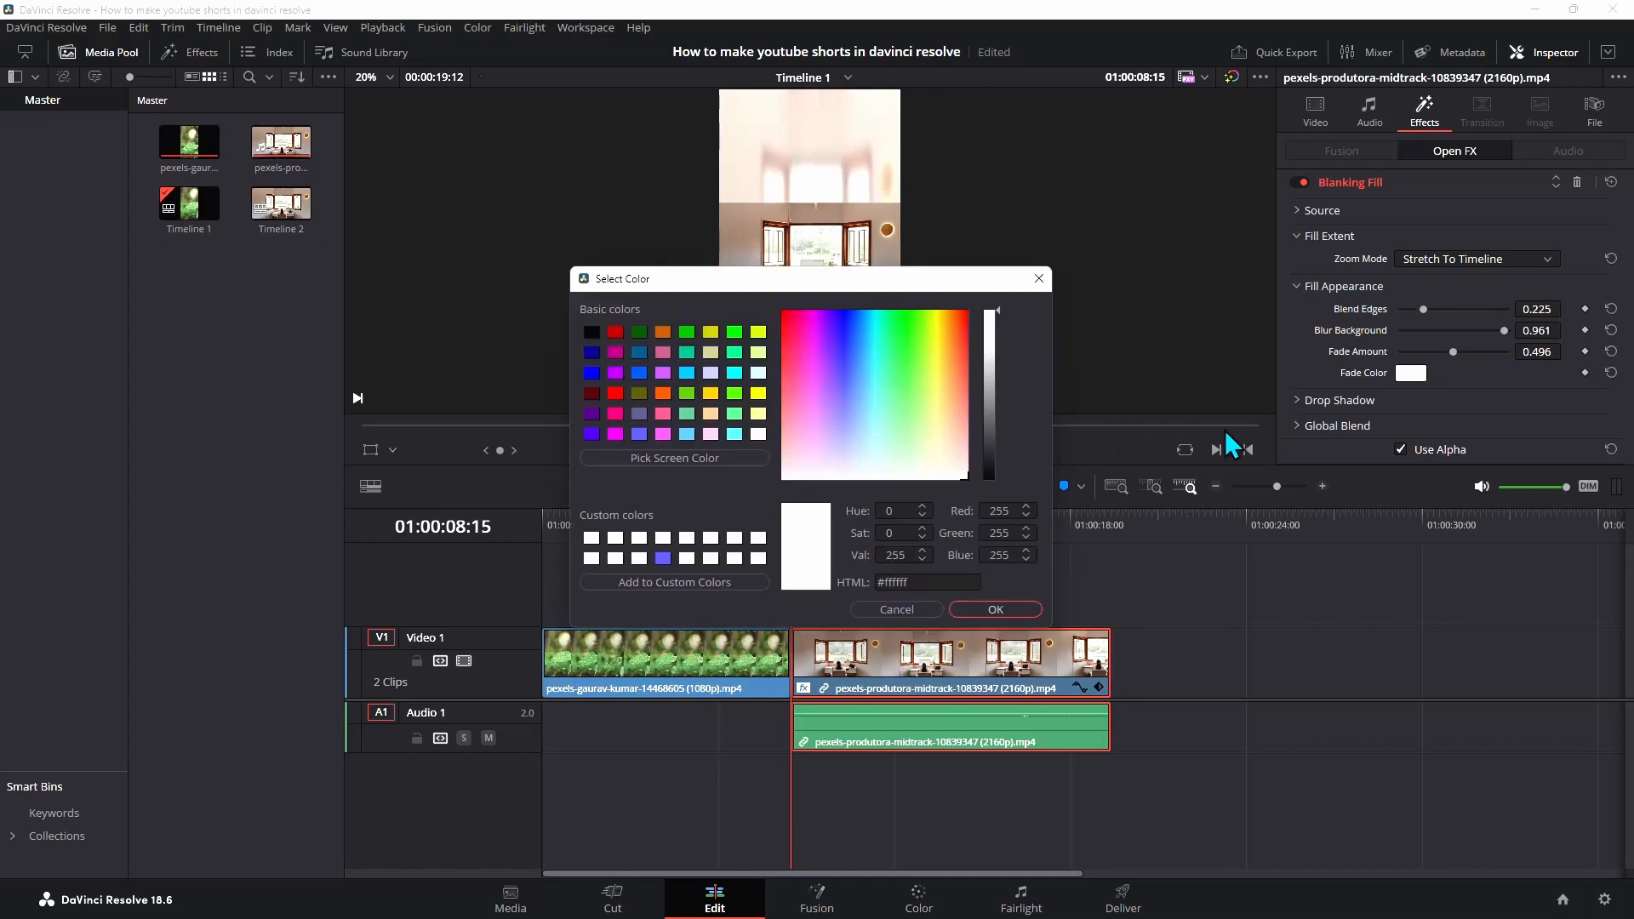
Pick a blue fade color (#4f75ff) and fine-tune Fade Amount to about 0.488
left_click(850, 364)
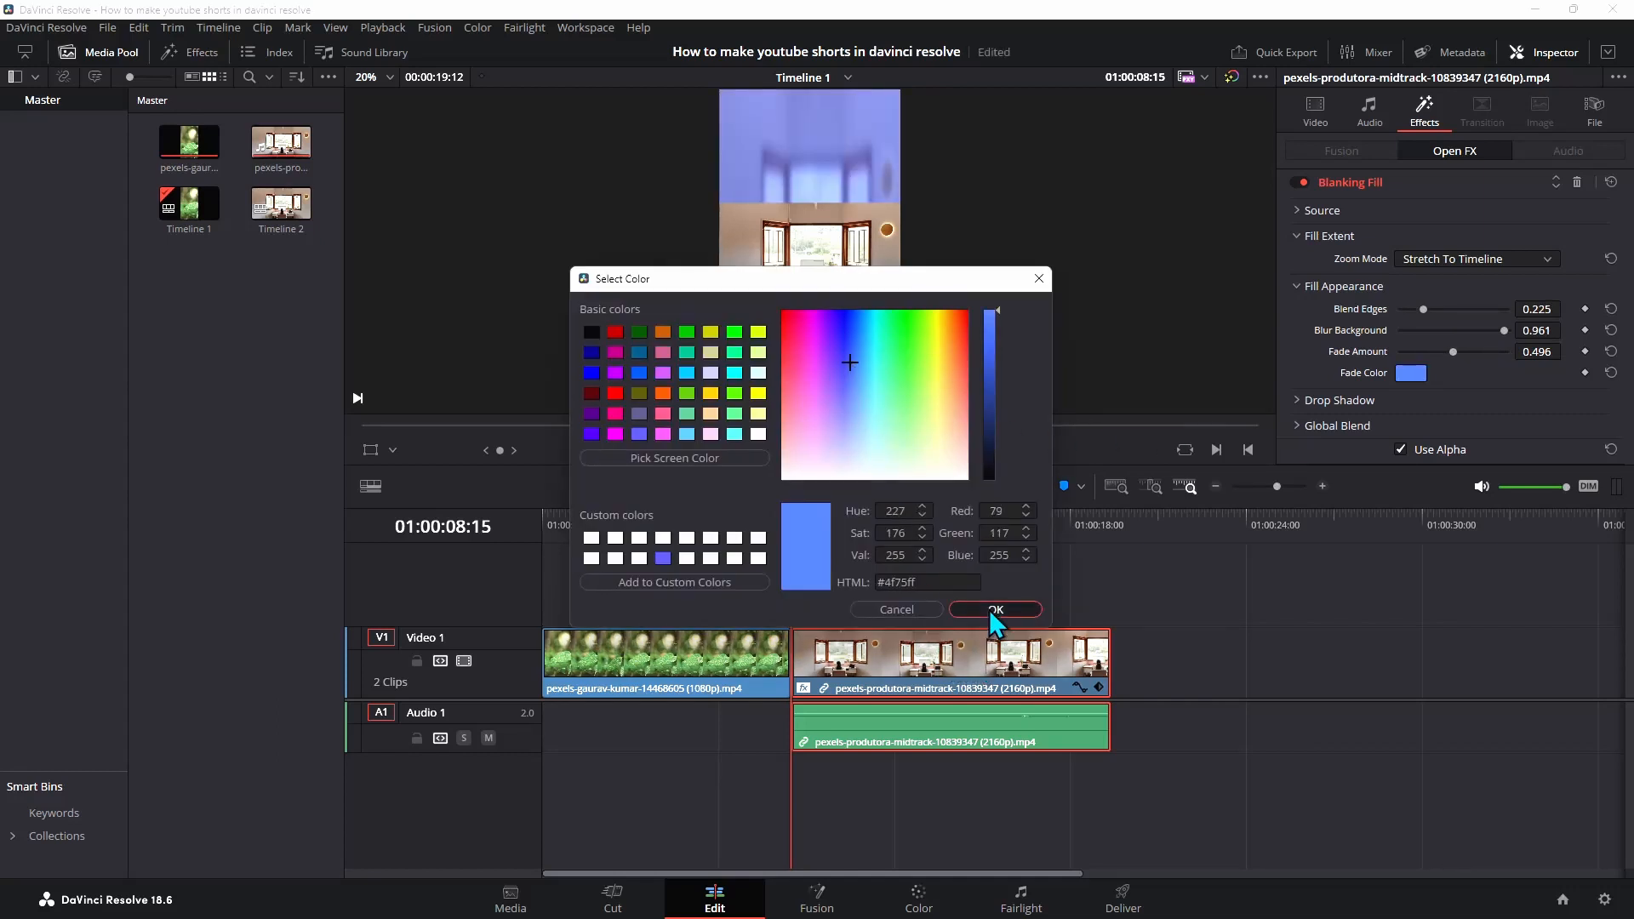
left_click(995, 610)
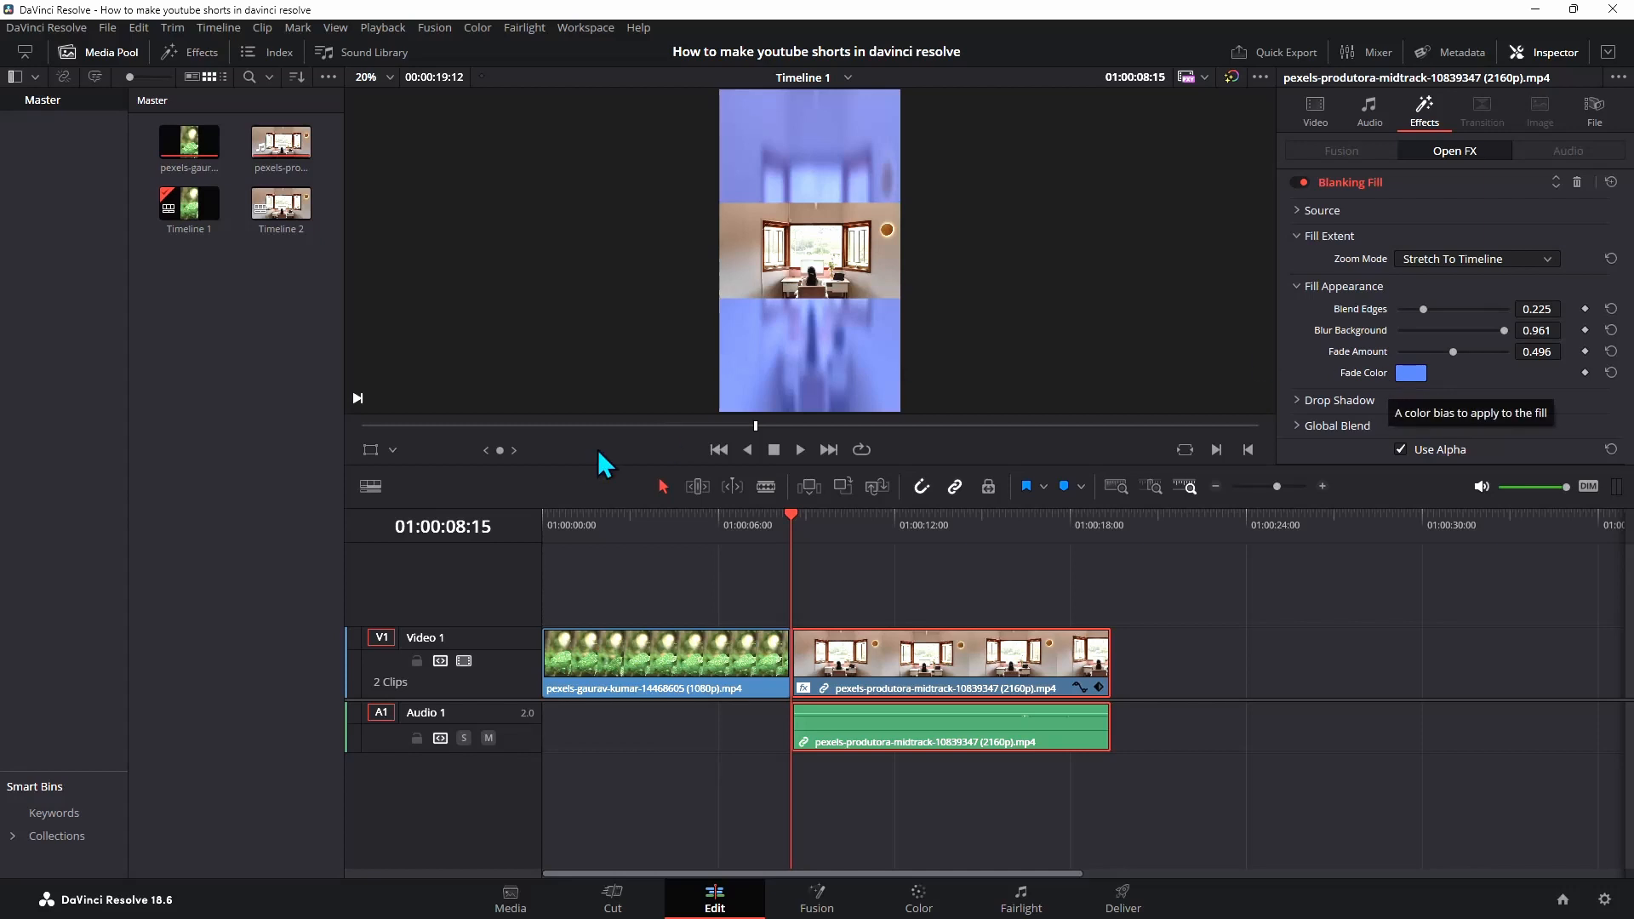
left_click_drag(1453, 351, 1453, 355)
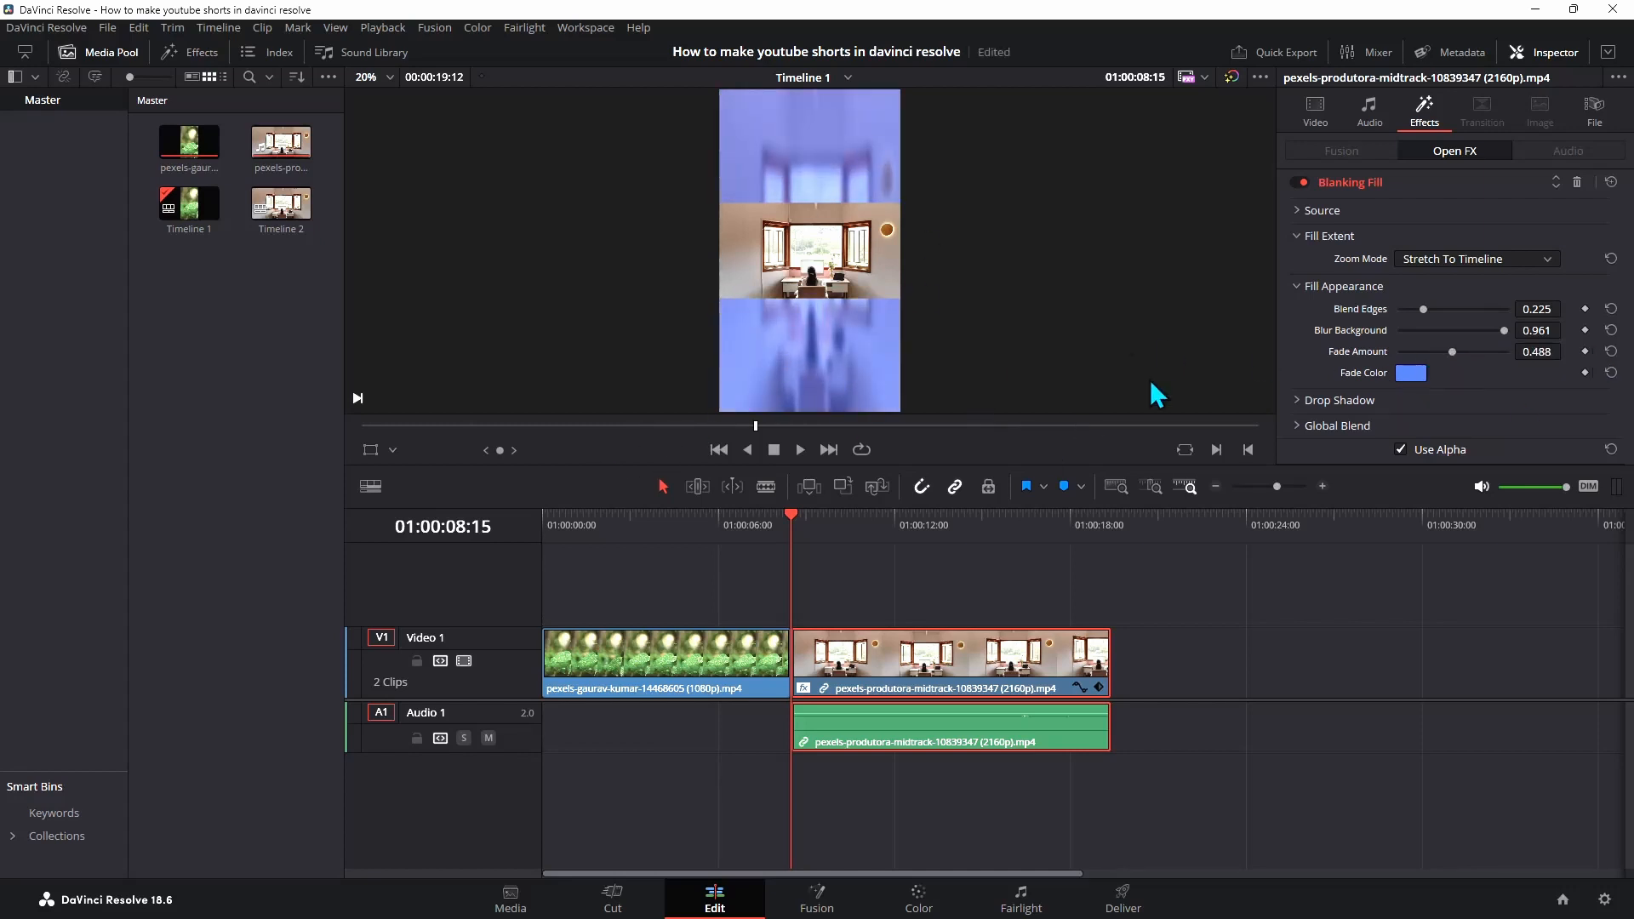
Enable the drop shadow with Shadow Strength 1.000, Drop Angle 48.8 and Blur 0.760
left_click(1328, 236)
left_click(1326, 260)
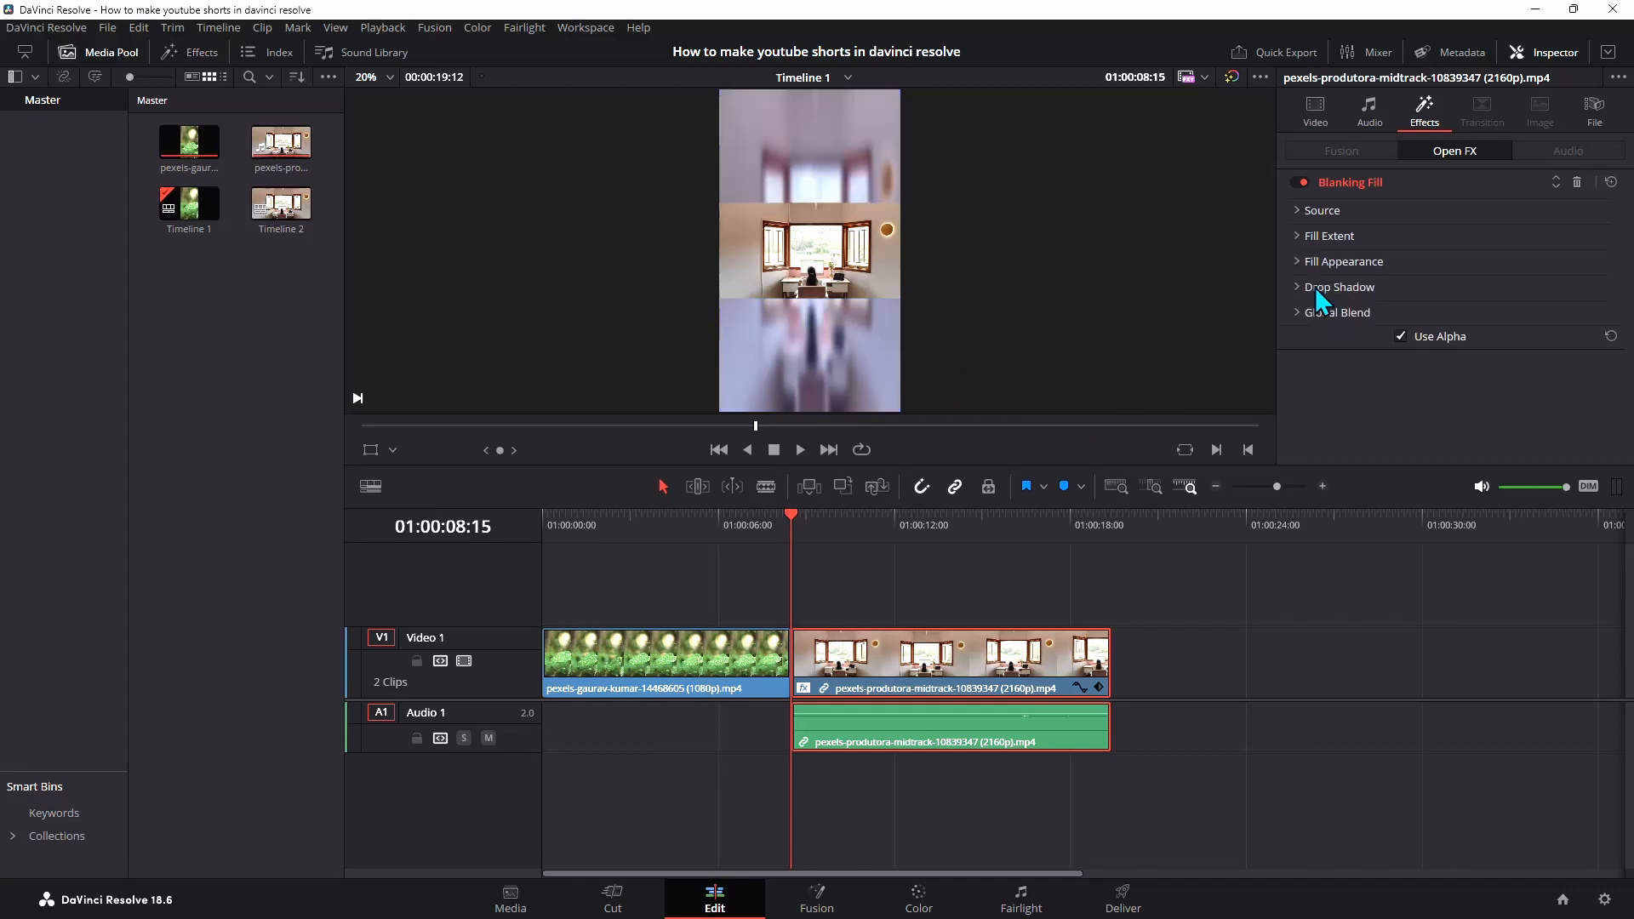
left_click(1315, 287)
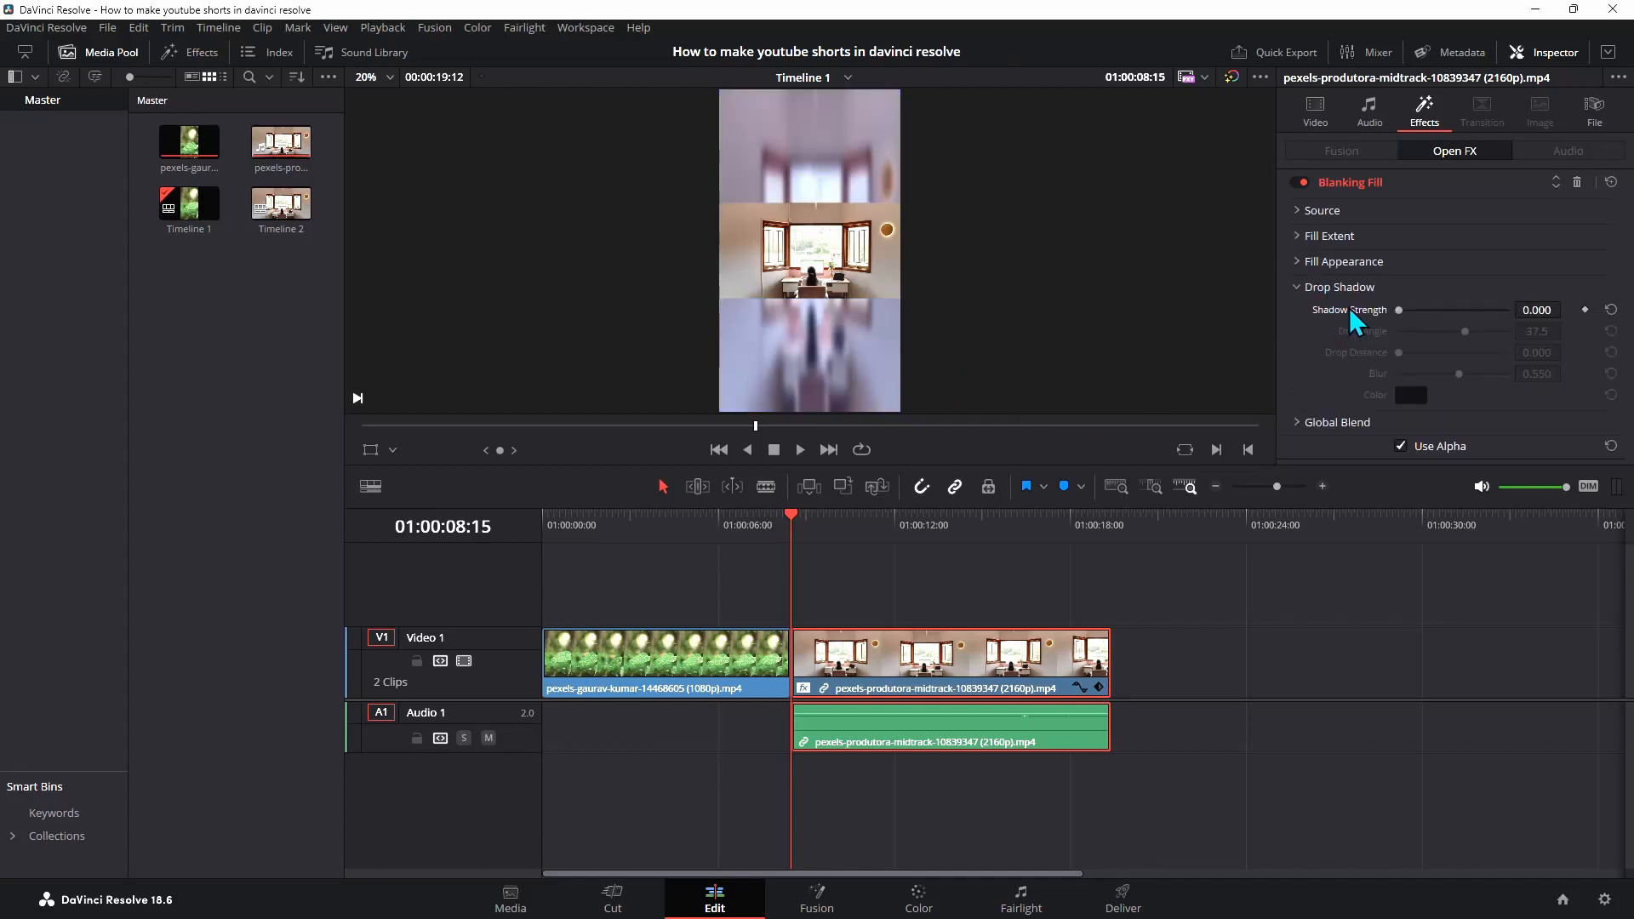
left_click_drag(1400, 314, 1630, 317)
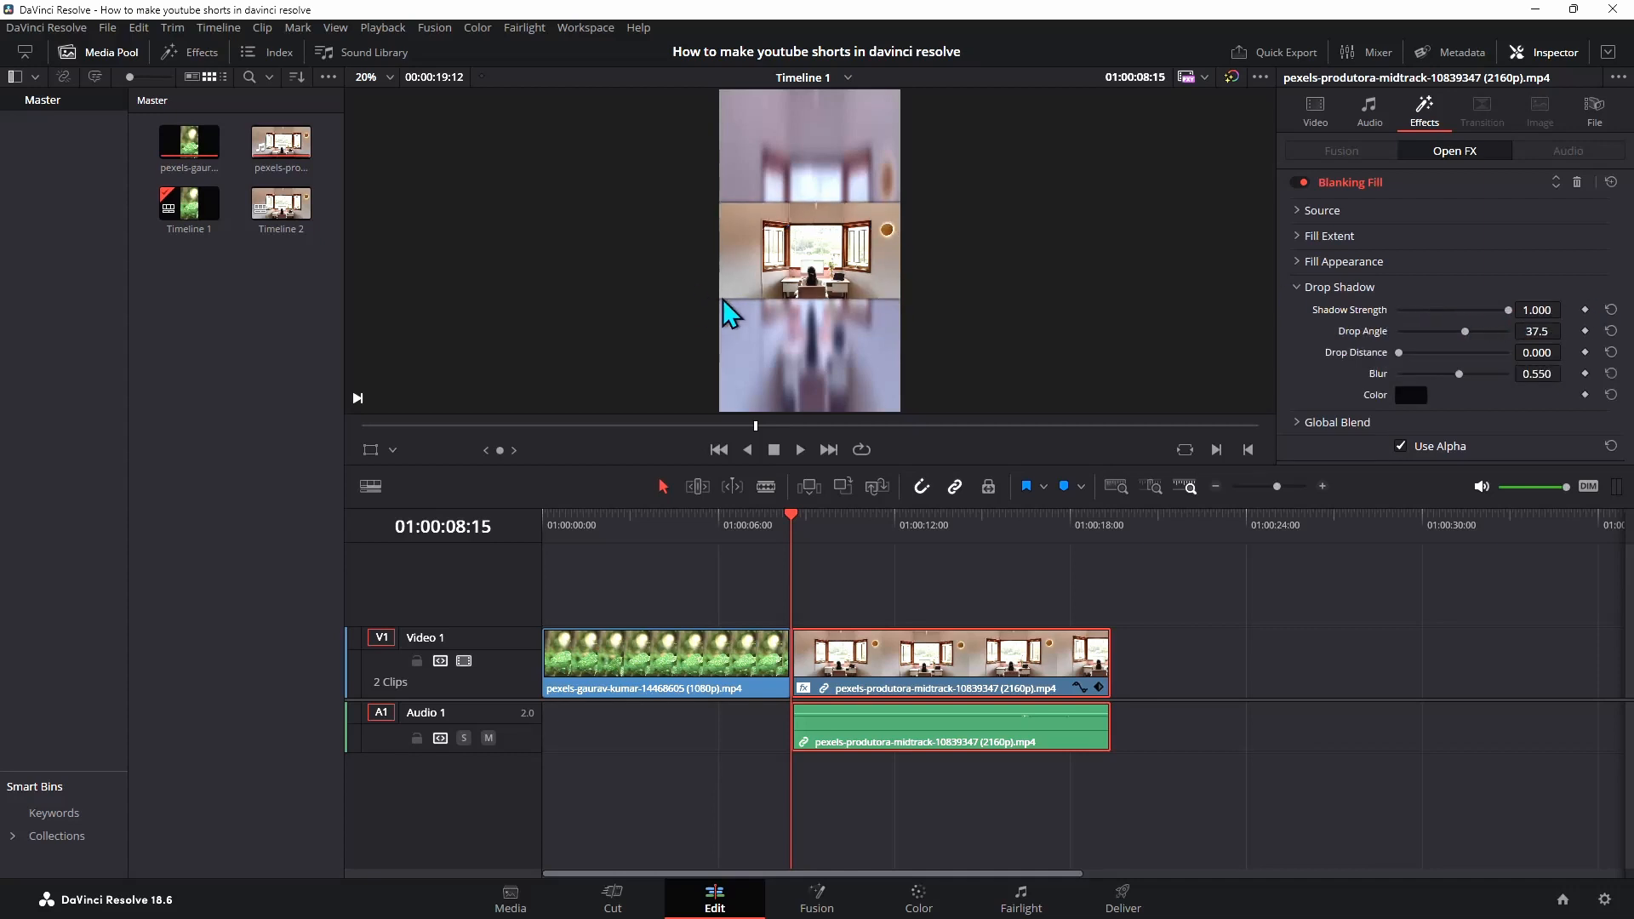
mouse_move(1467, 332)
left_mouse_down()
mouse_move(1383, 332)
mouse_move(1547, 334)
mouse_move(1469, 334)
left_mouse_up()
left_click_drag(1399, 353, 1482, 373)
Try a white drop shadow color, then reset the shadow color
left_click(1411, 395)
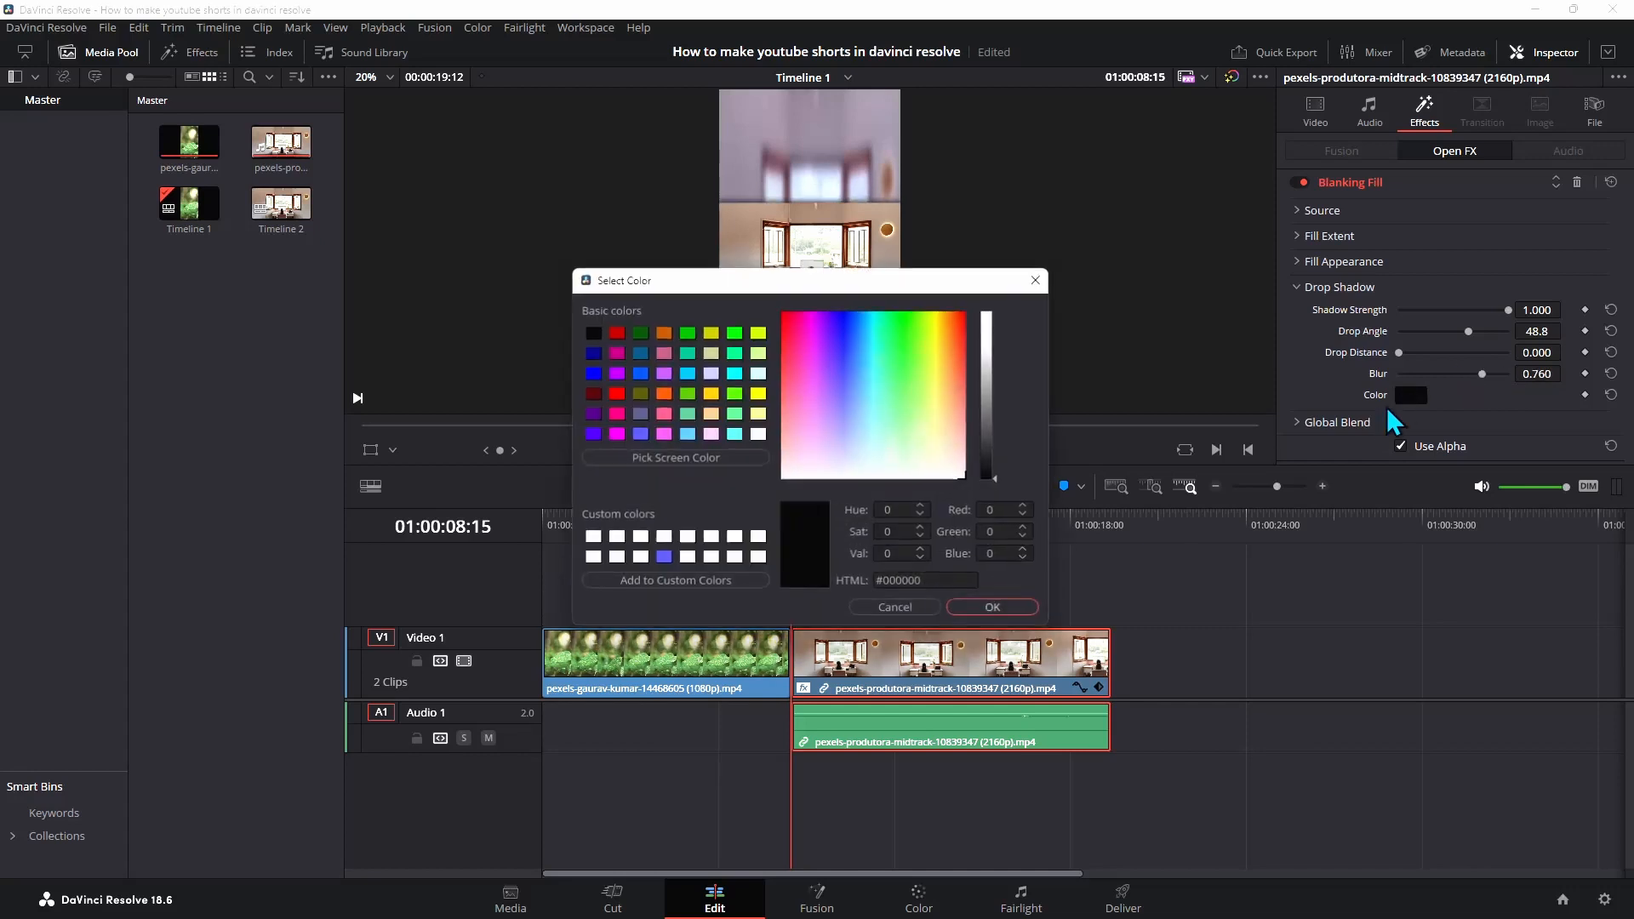
left_click(734, 559)
left_click(998, 608)
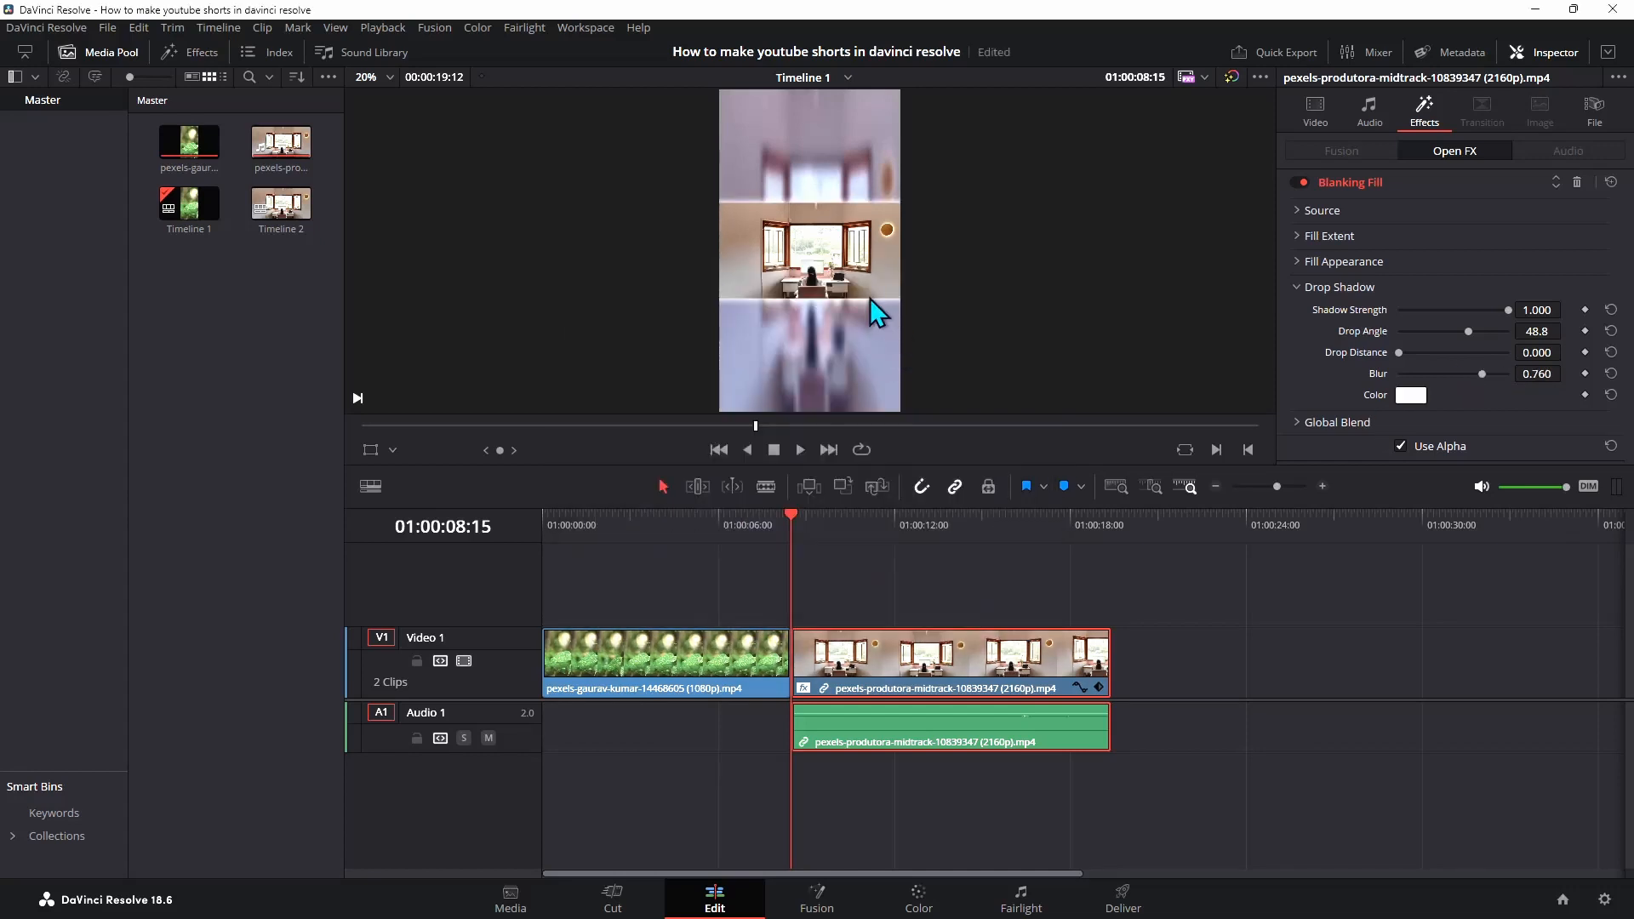
left_click(1612, 394)
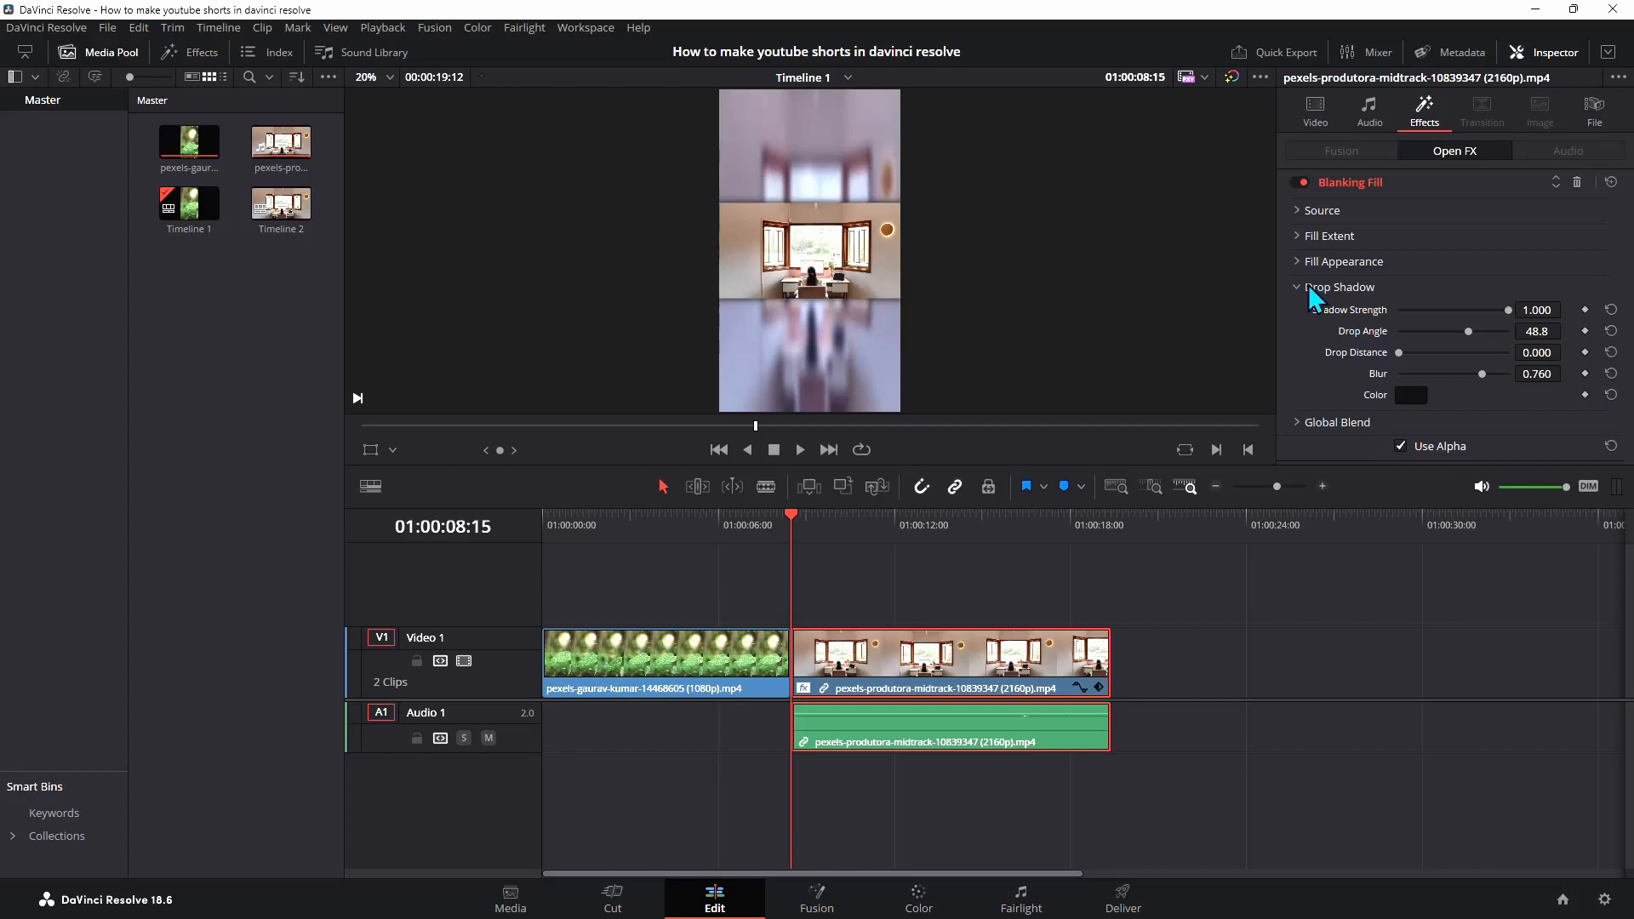
Examine the Global Blend settings of the Blanking Fill effect
left_click(1309, 287)
left_click(1316, 314)
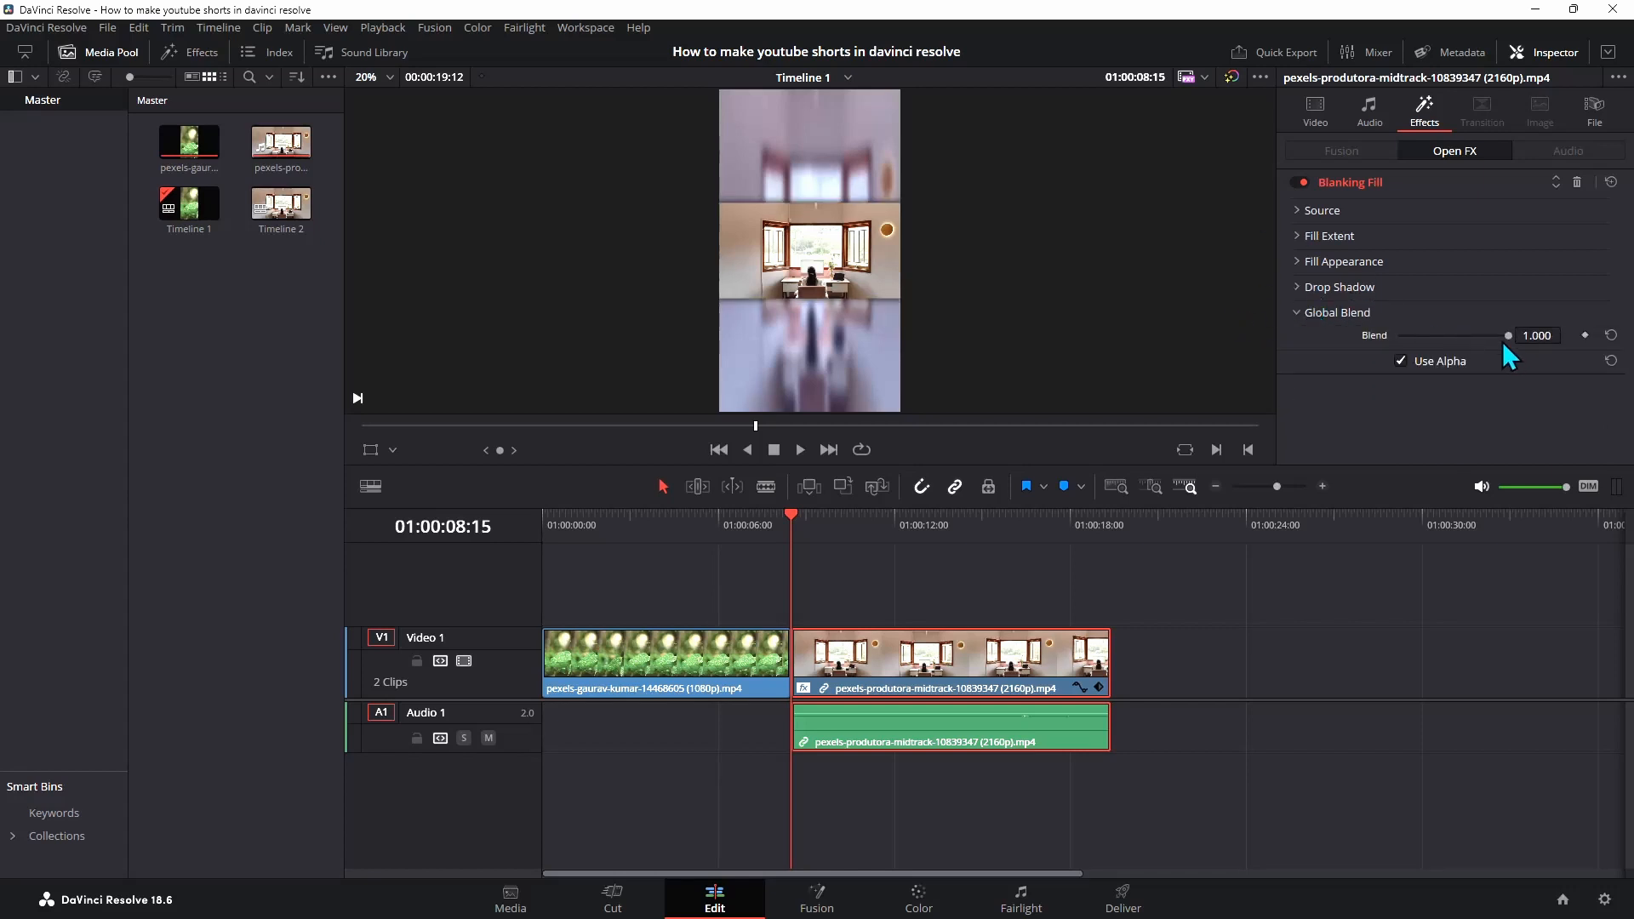
left_click_drag(1510, 334, 1551, 331)
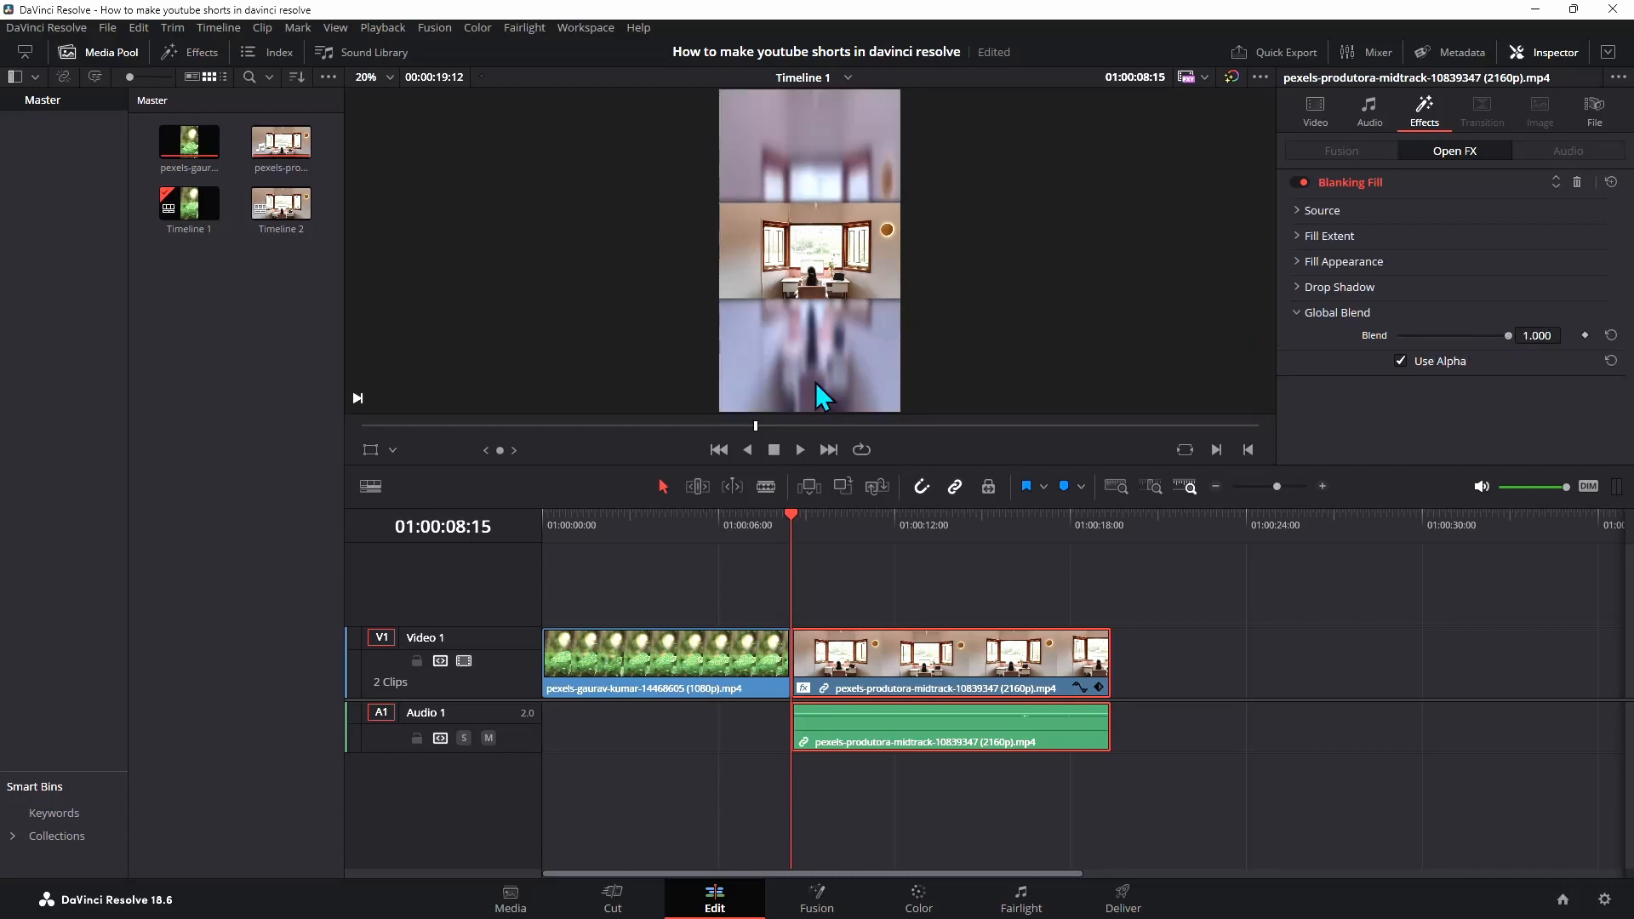
Lower the Blanking Fill's Global Blend to about 0.891
left_click_drag(1516, 338, 1498, 337)
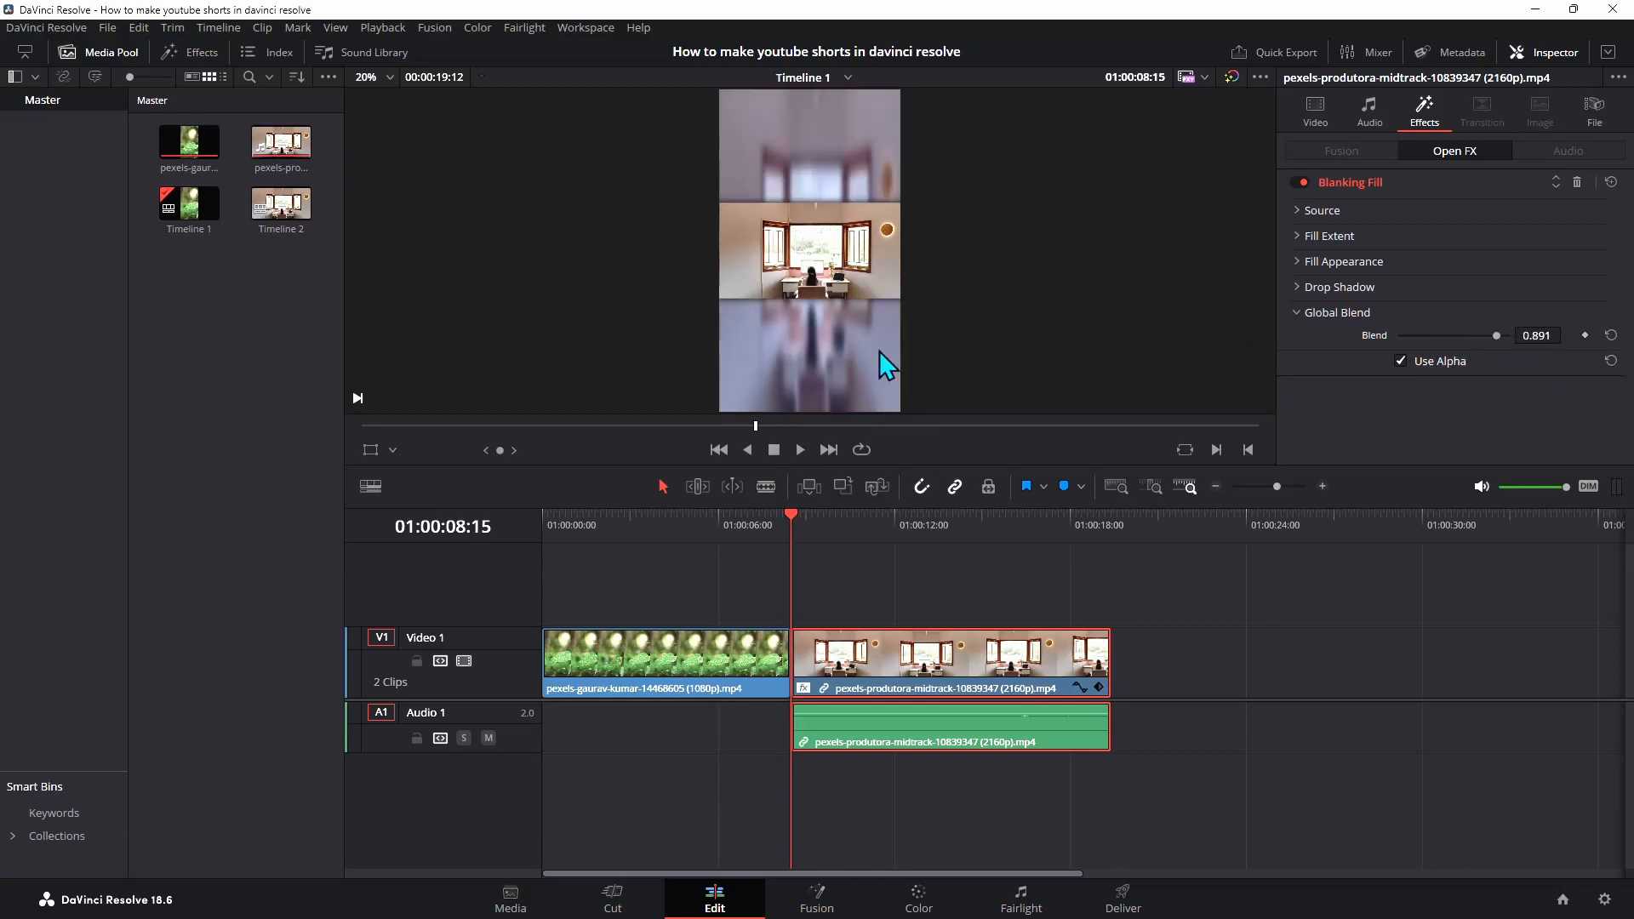
Add a Text+ title on a new track above the second clip, spanning its full length, and select it
left_click(190, 53)
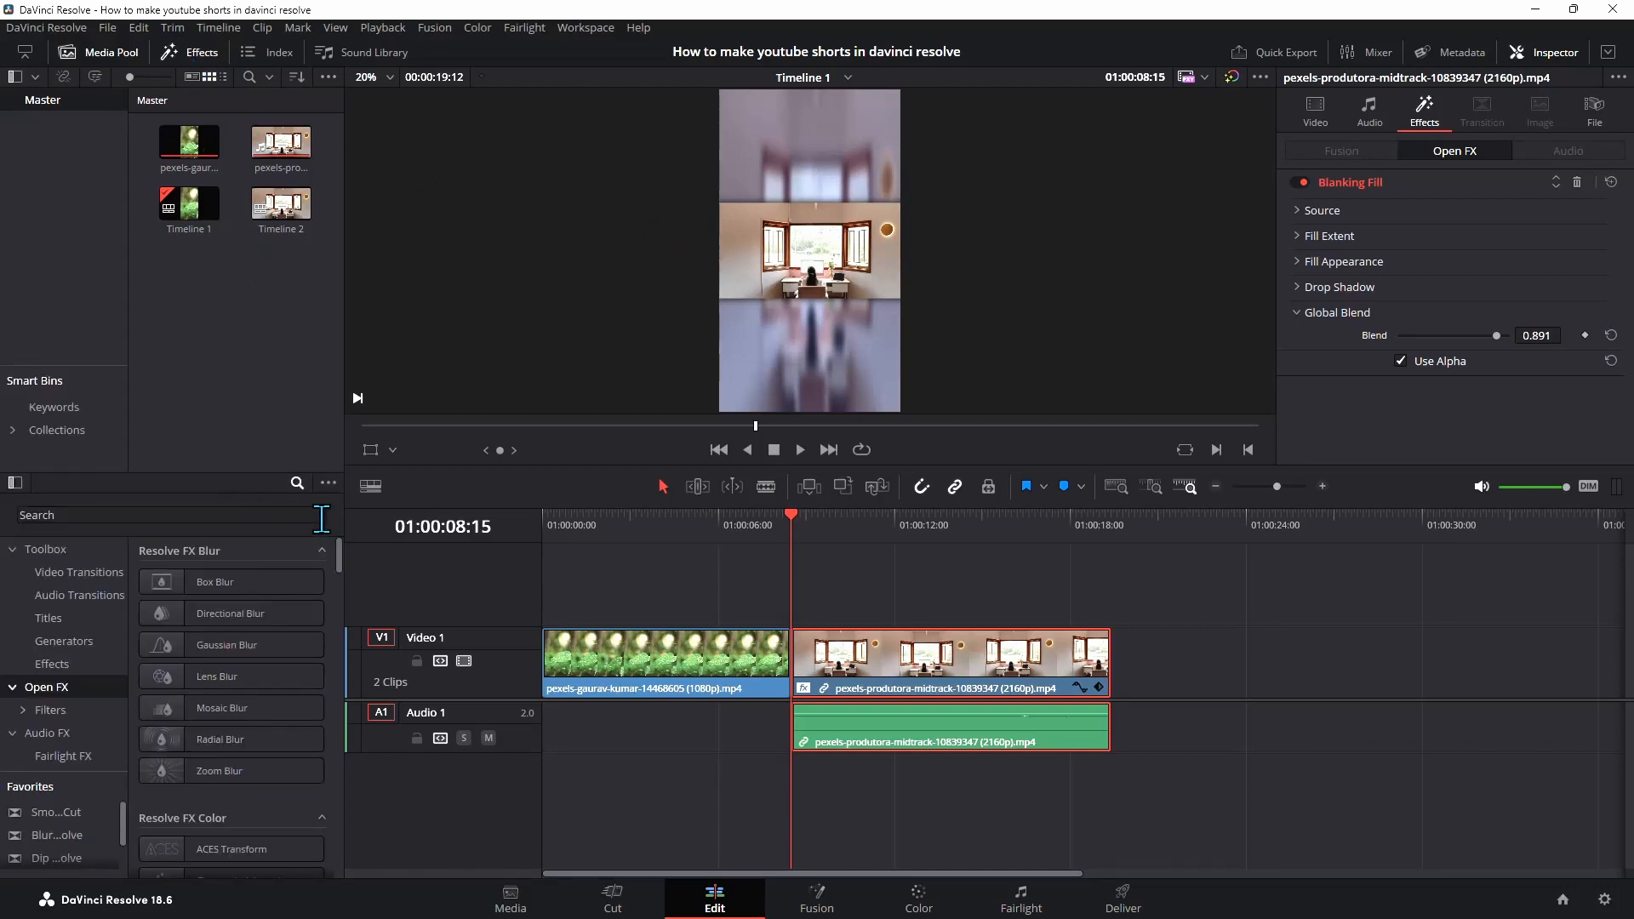
left_click(89, 618)
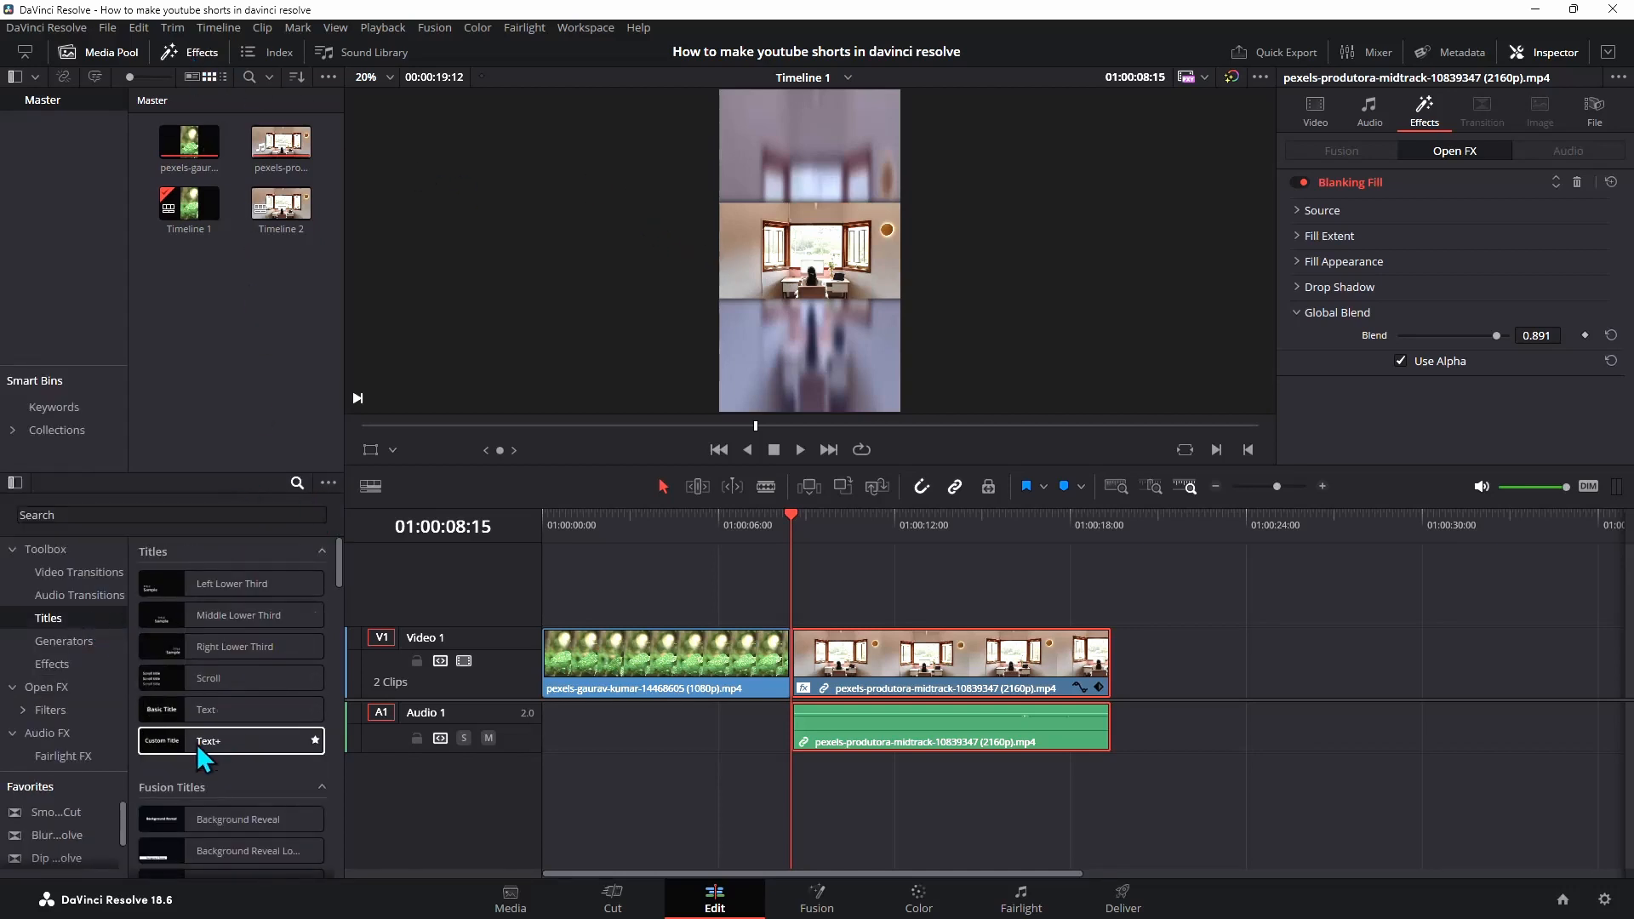
left_click_drag(204, 739, 869, 594)
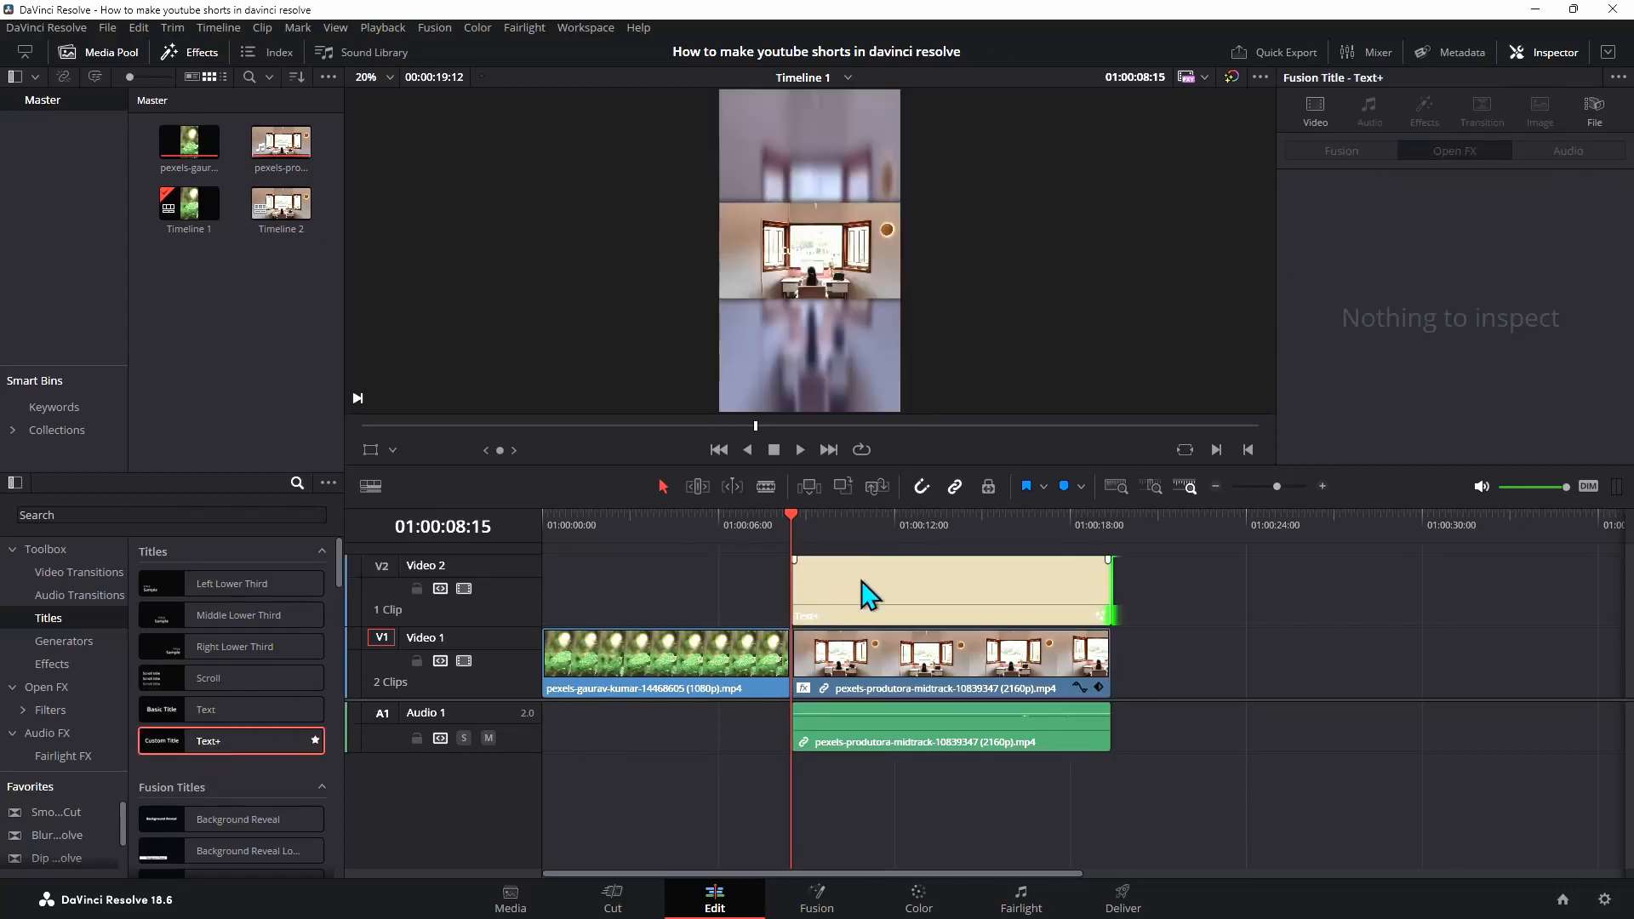
left_click(949, 591)
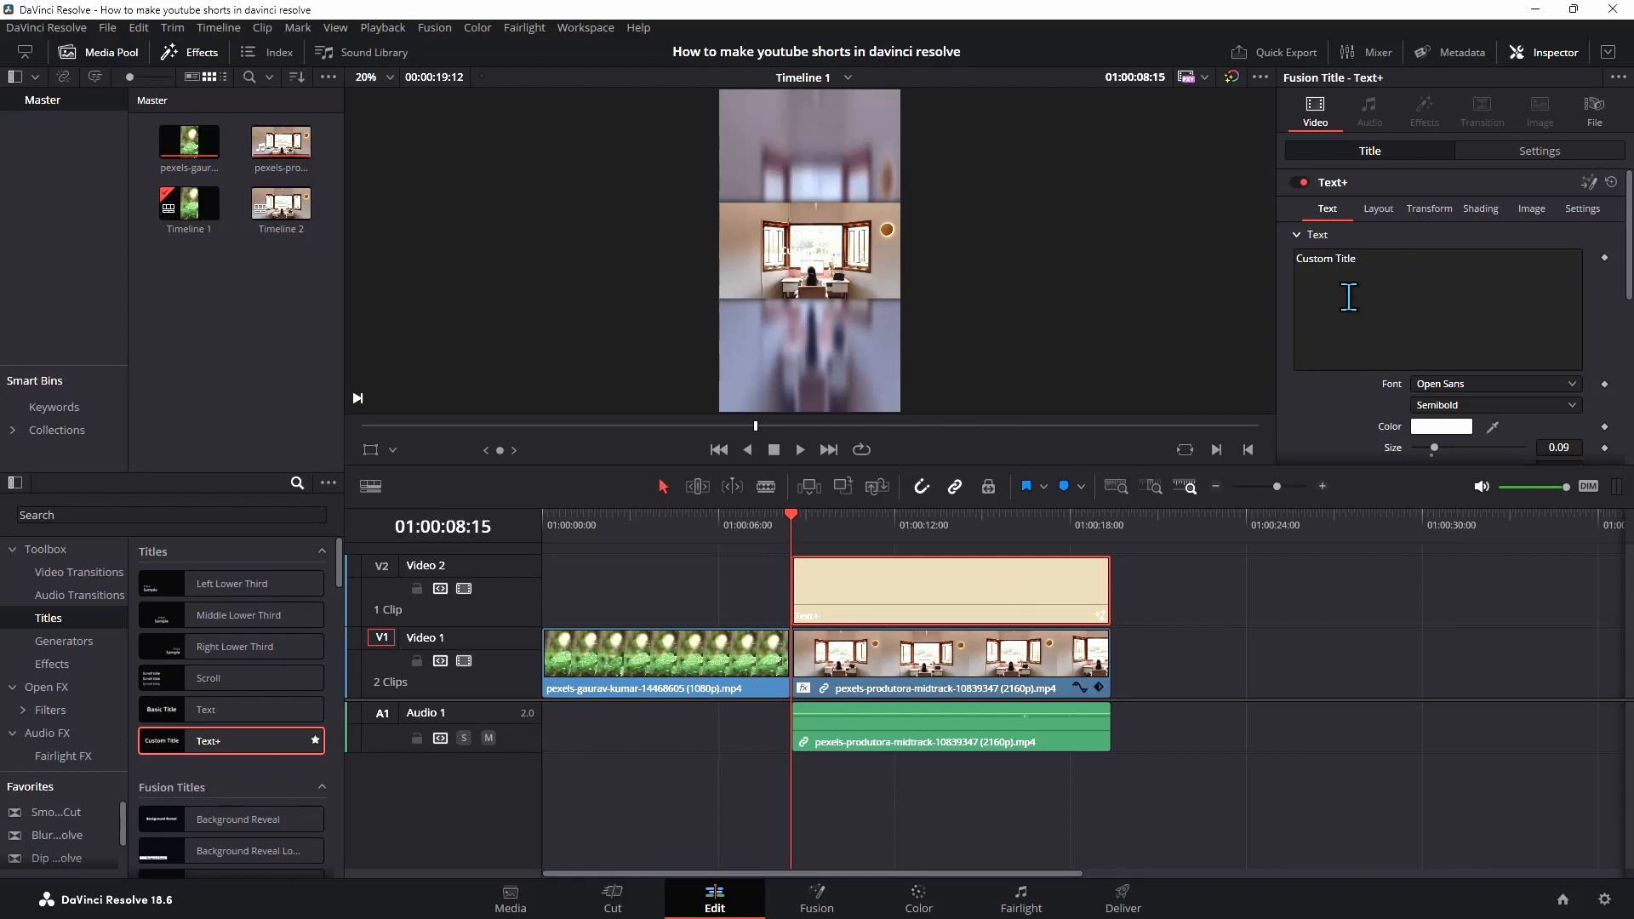
Replace the title's text with hello
left_click(1364, 259)
key("ctrl+a")
key("BackSpace")
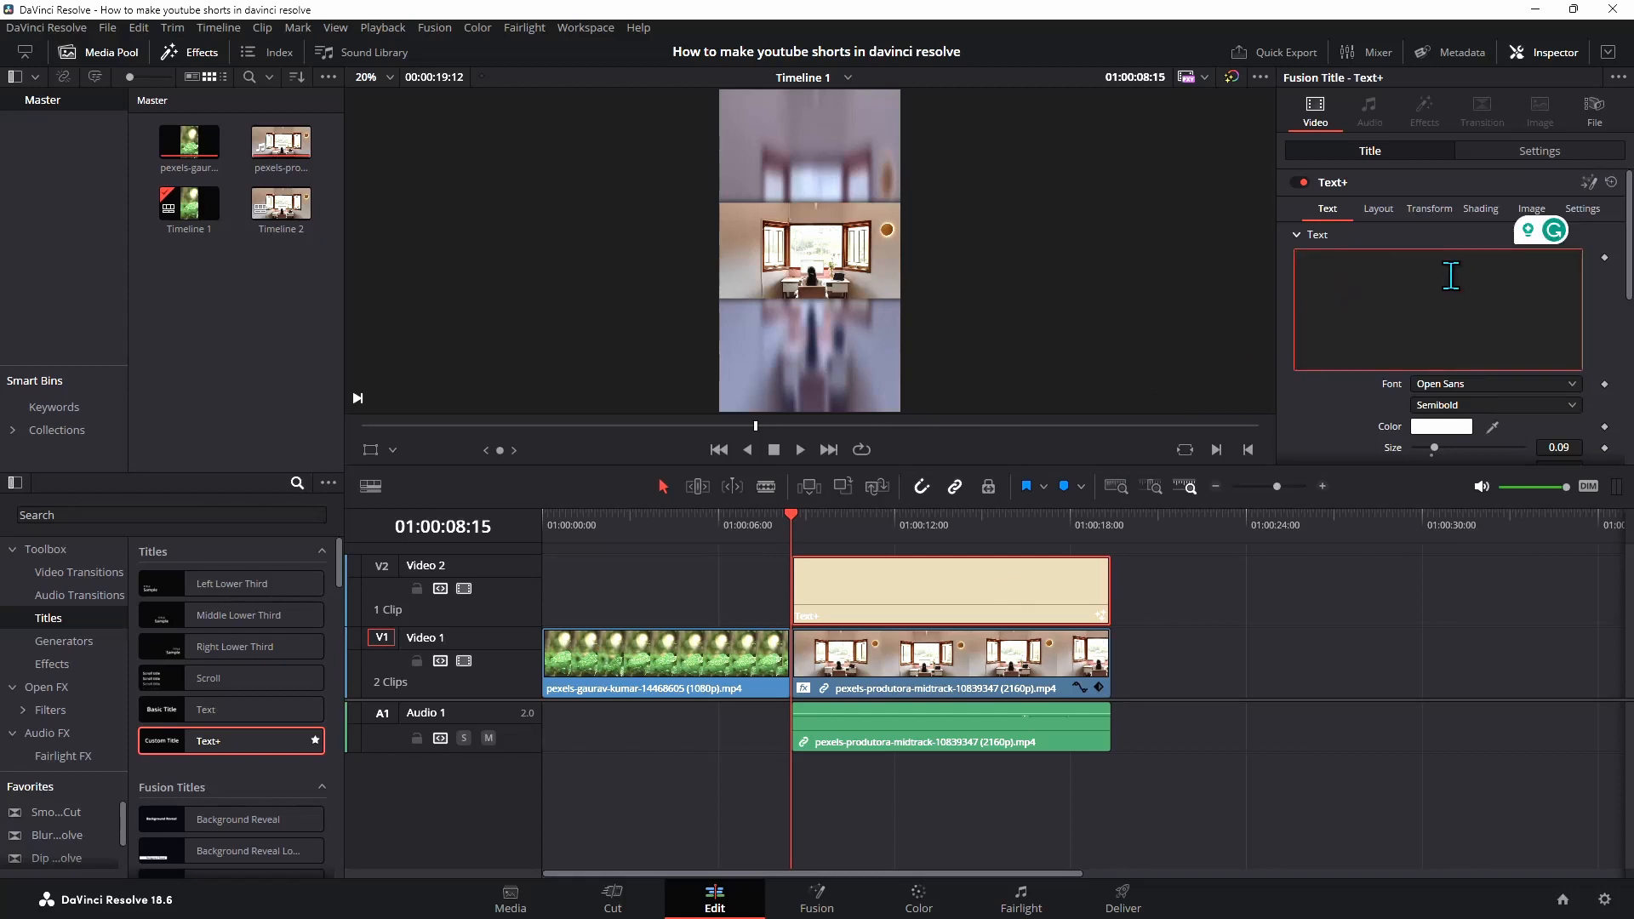
type("he")
Set the title font to Microsoft YaHei UI with the Bold style
scroll(1443, 377, "down", 1)
left_click(1461, 334)
left_click(1466, 354)
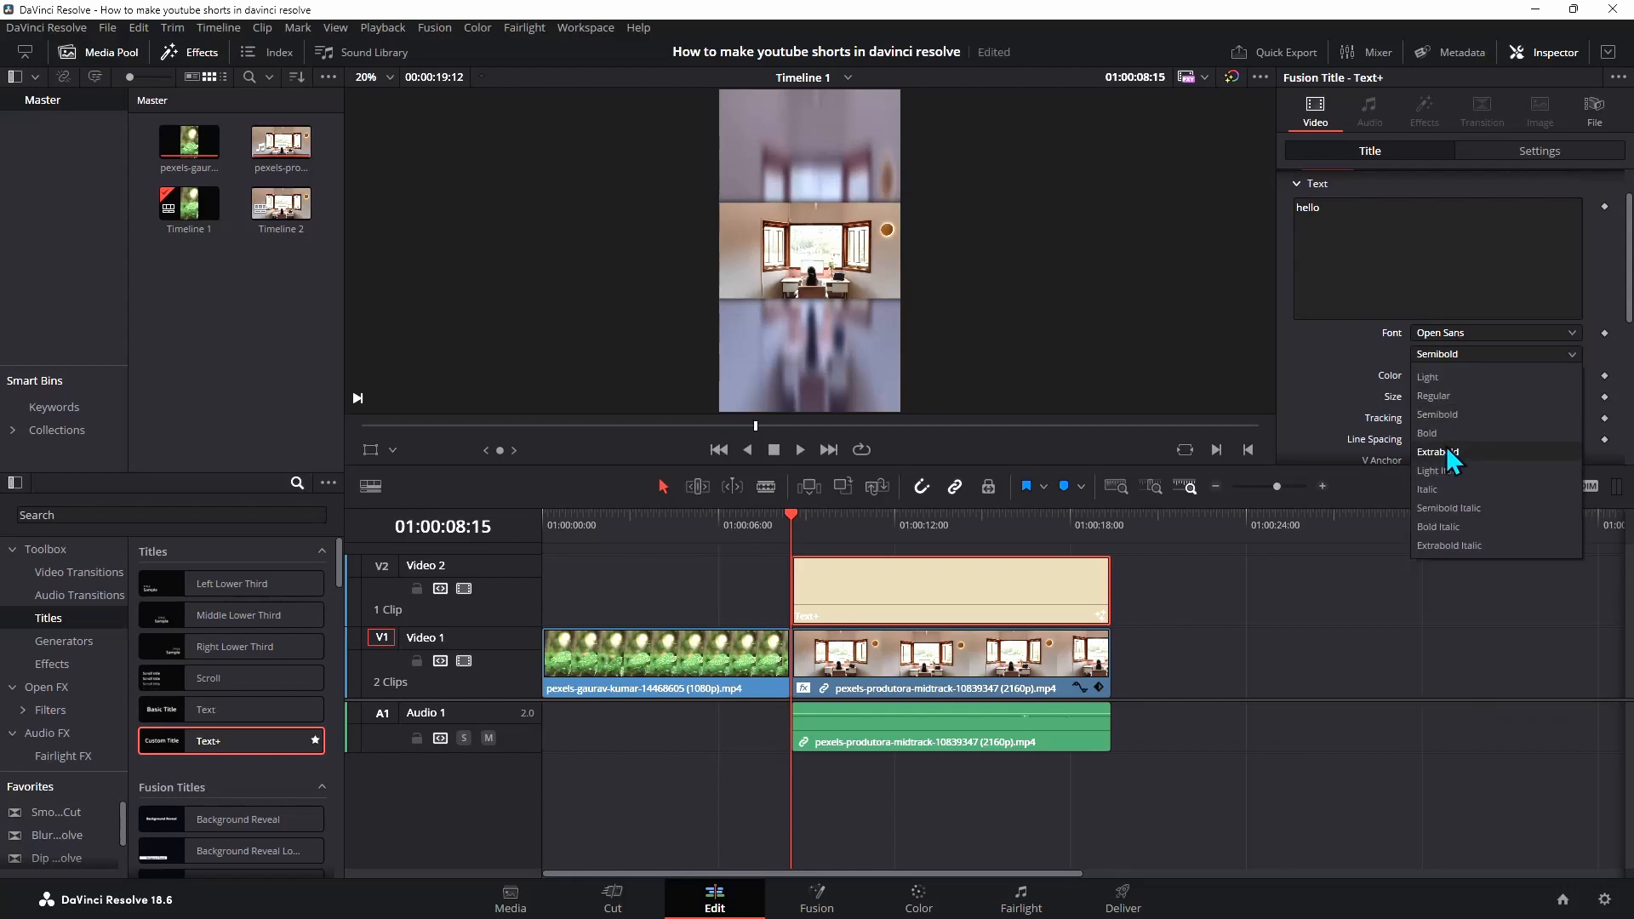
left_click(1447, 451)
Make the title text black and enlarge it to a size of about 0.3701
left_click(1435, 376)
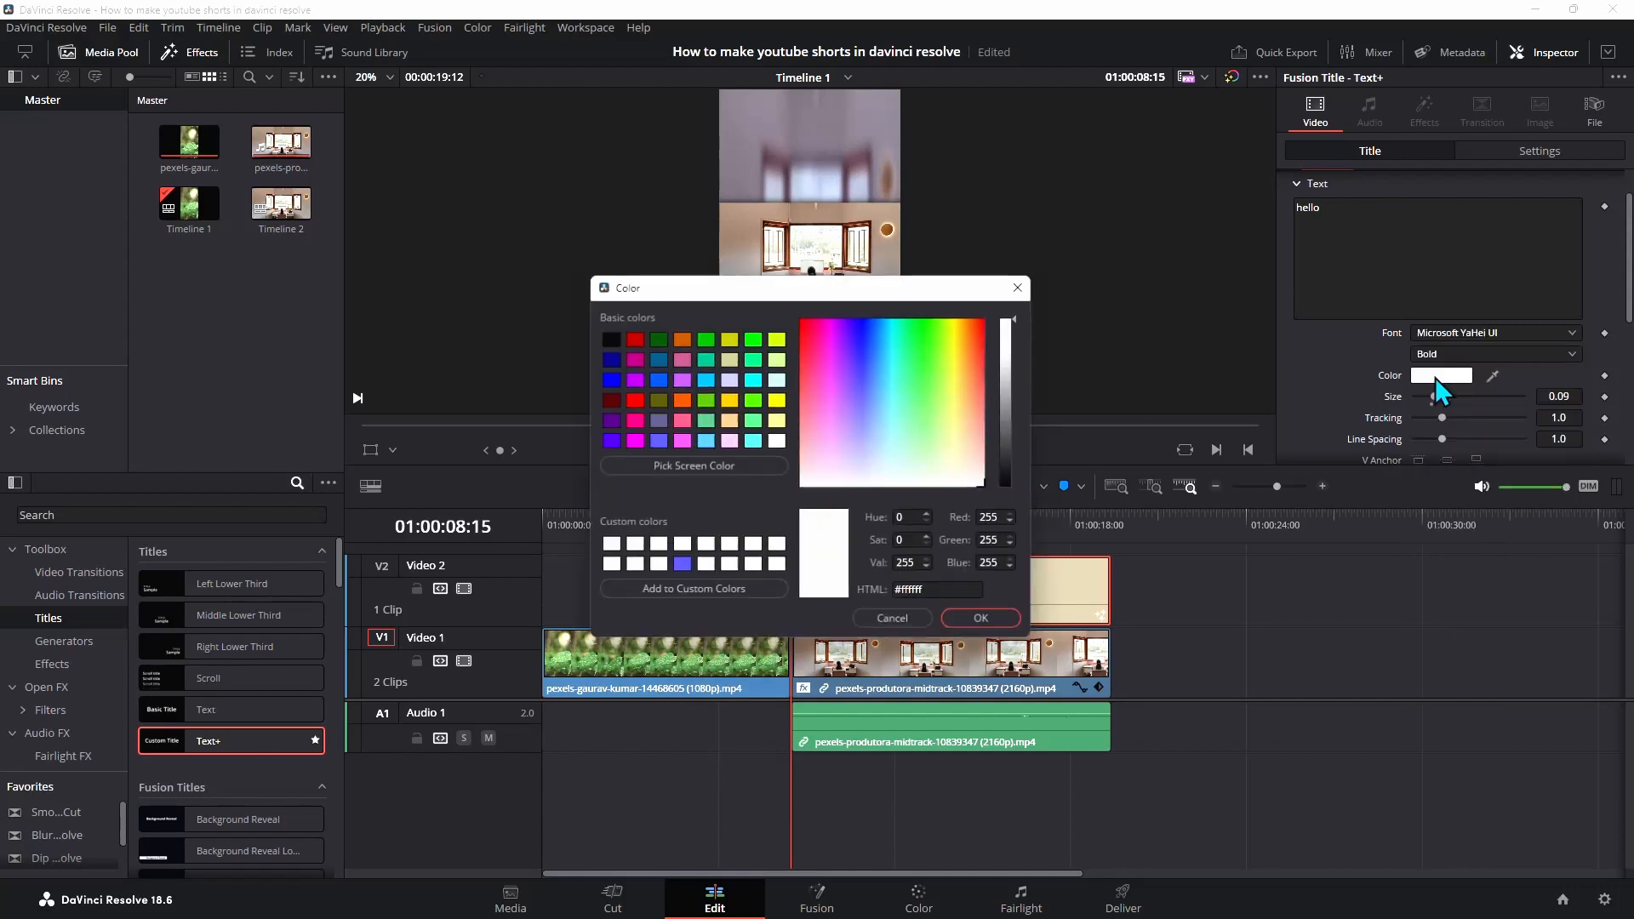
left_click(984, 621)
mouse_move(1440, 395)
left_mouse_down()
mouse_move(1495, 401)
mouse_move(1437, 416)
left_mouse_up()
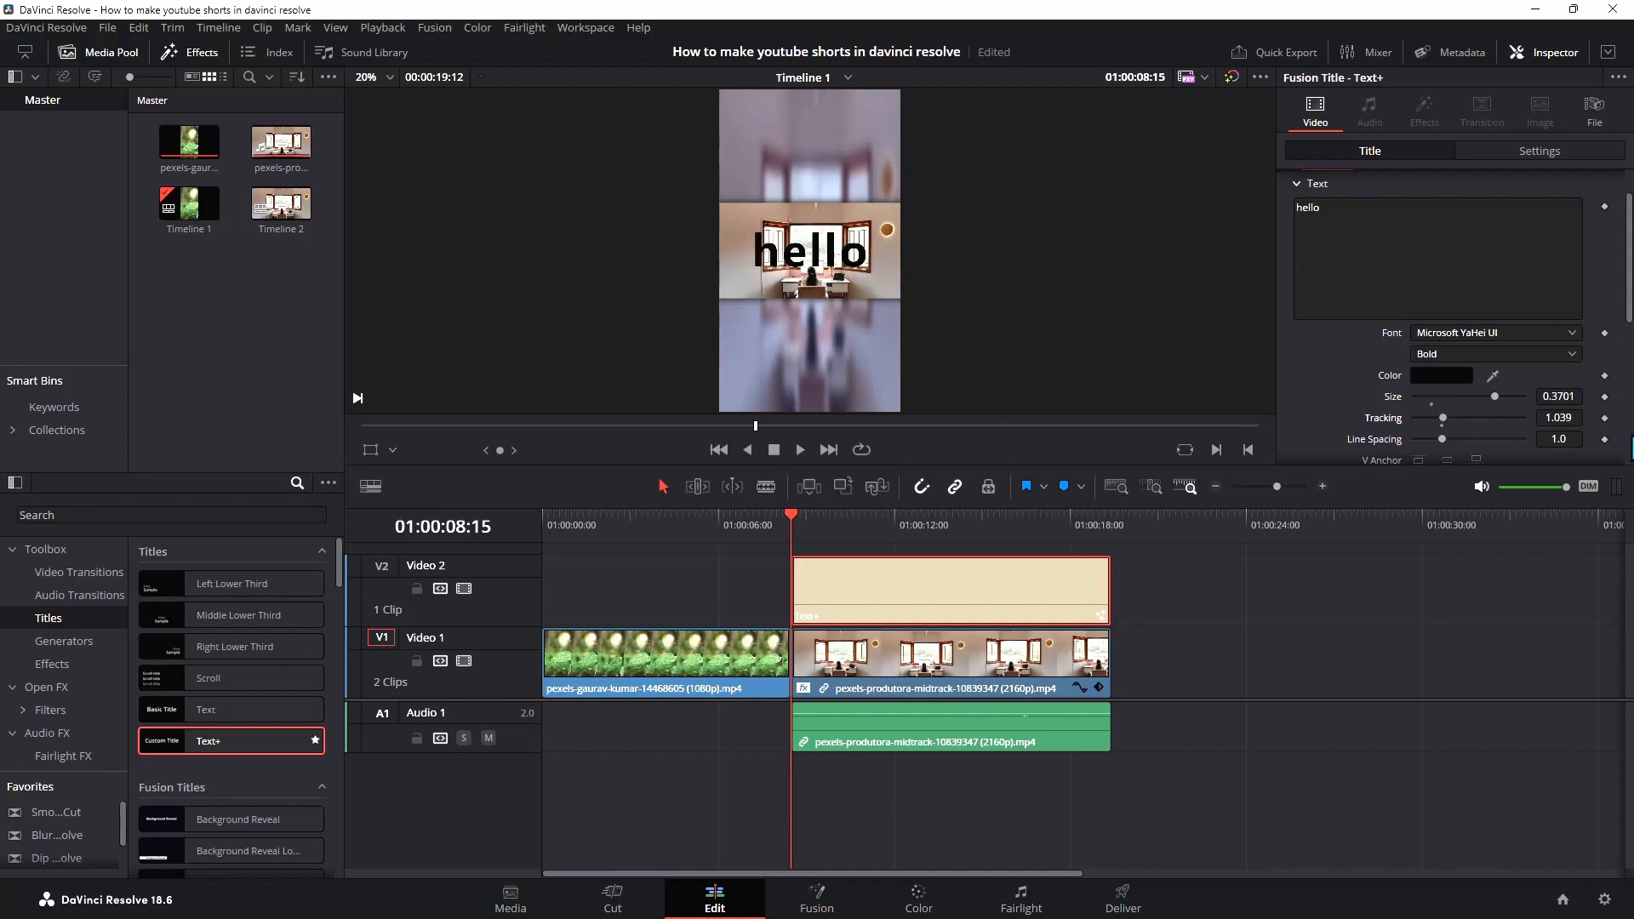
double_click(1442, 426)
left_click_drag(1442, 439, 1448, 439)
double_click(1442, 439)
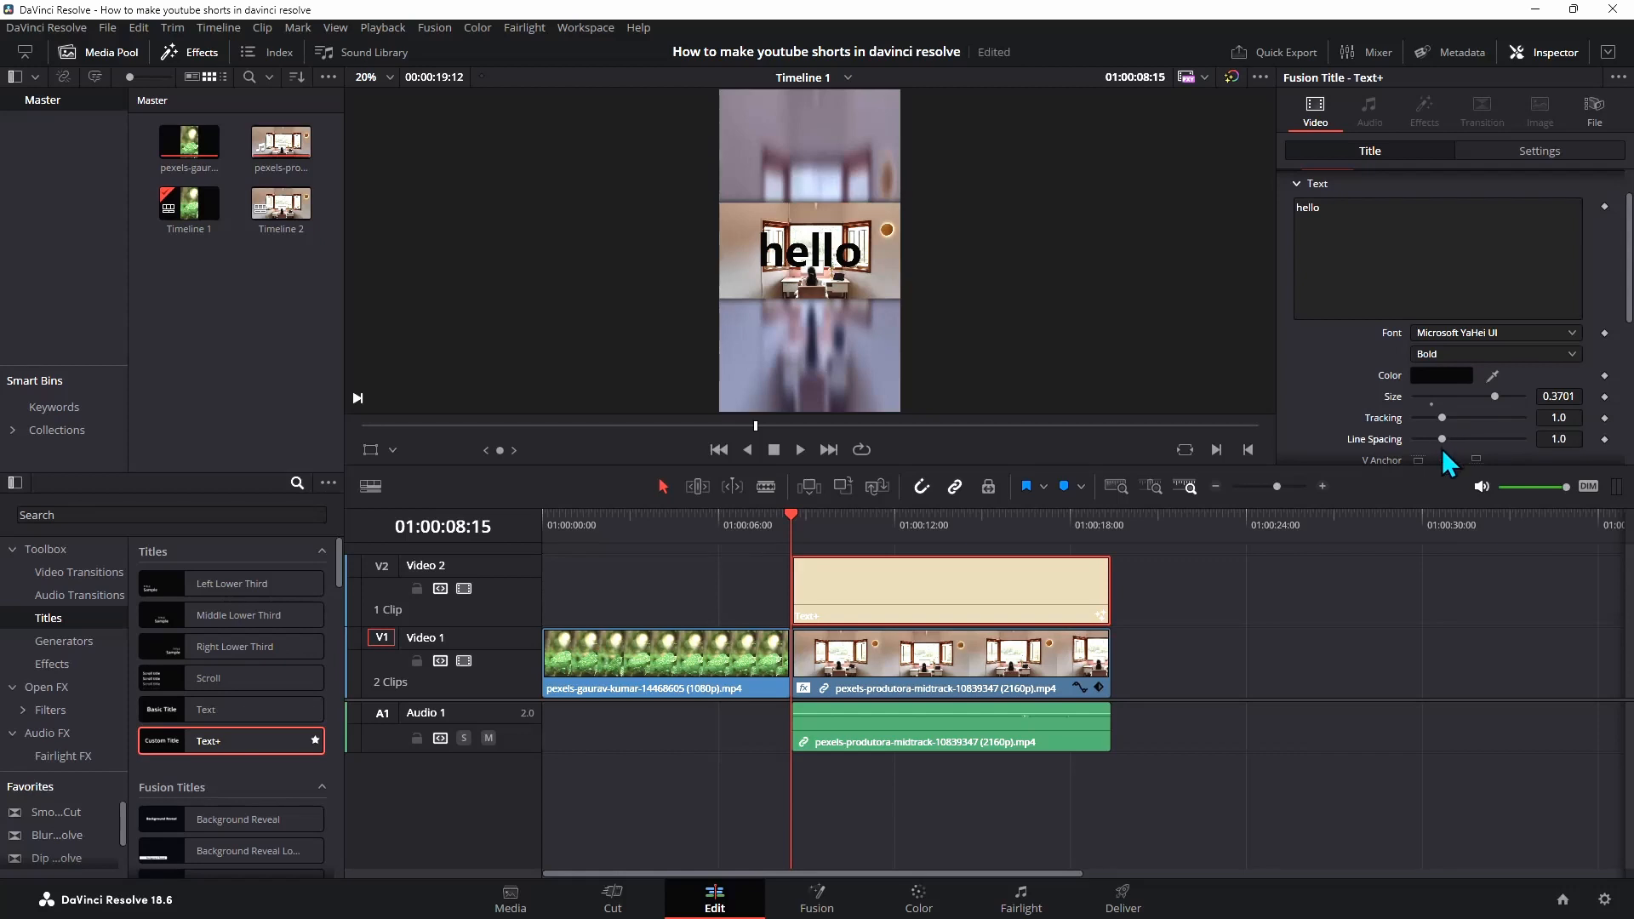
Move the text downward by setting its V Anchor to -5.0
scroll(1466, 417, "down", 1)
scroll(1469, 405, "down", 1)
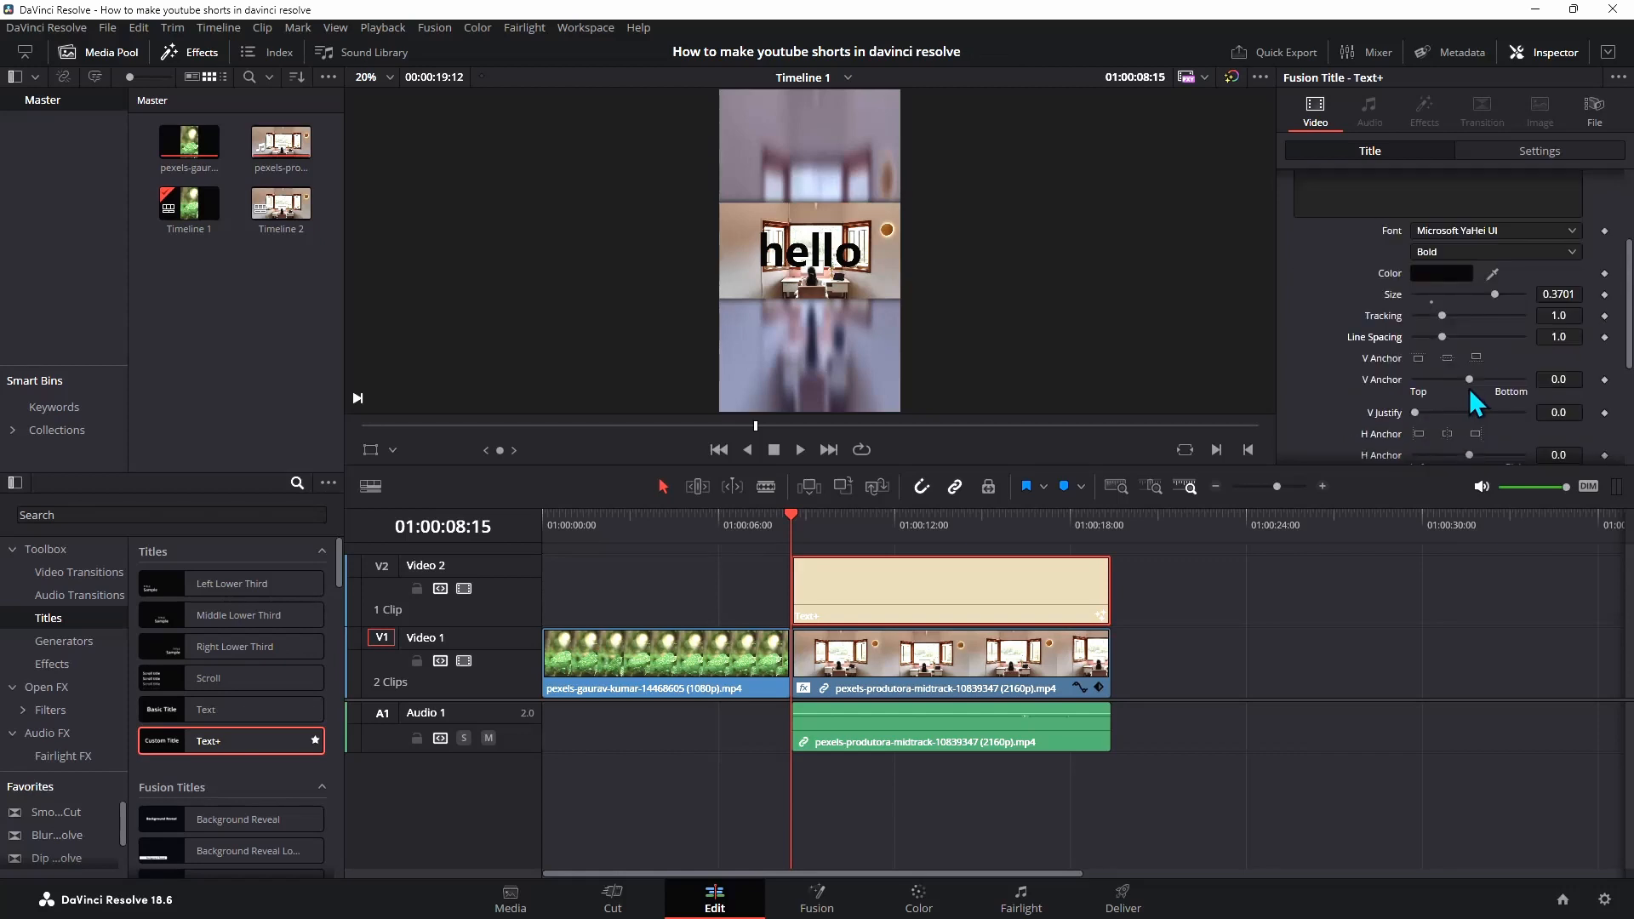
left_click_drag(1469, 380, 1550, 386)
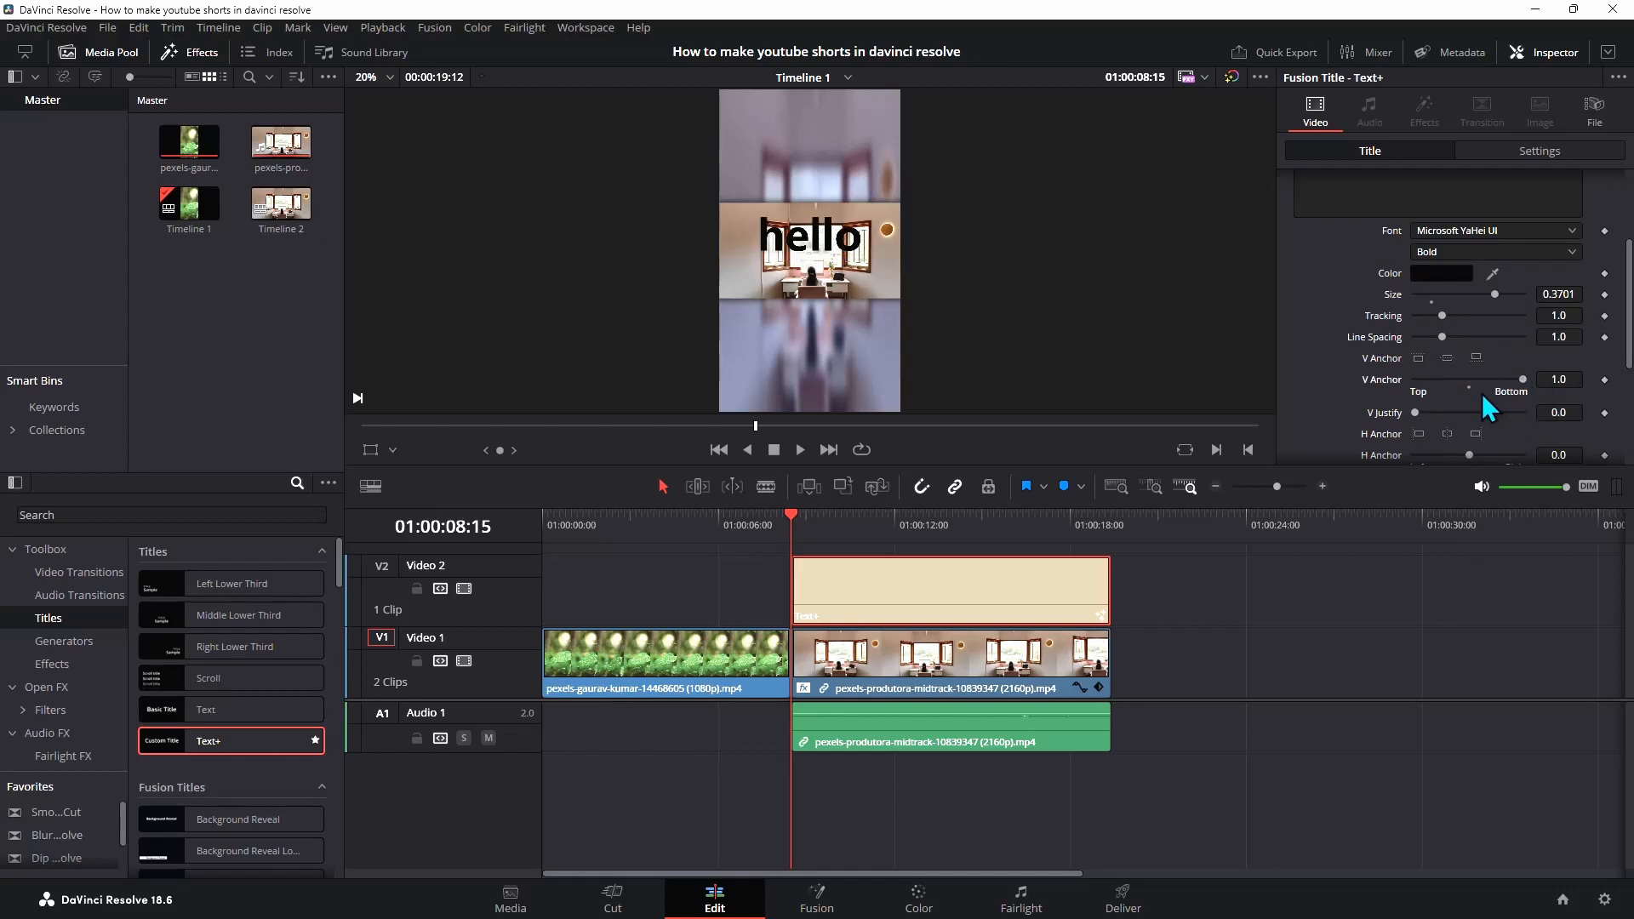
left_click_drag(1523, 380, 1220, 381)
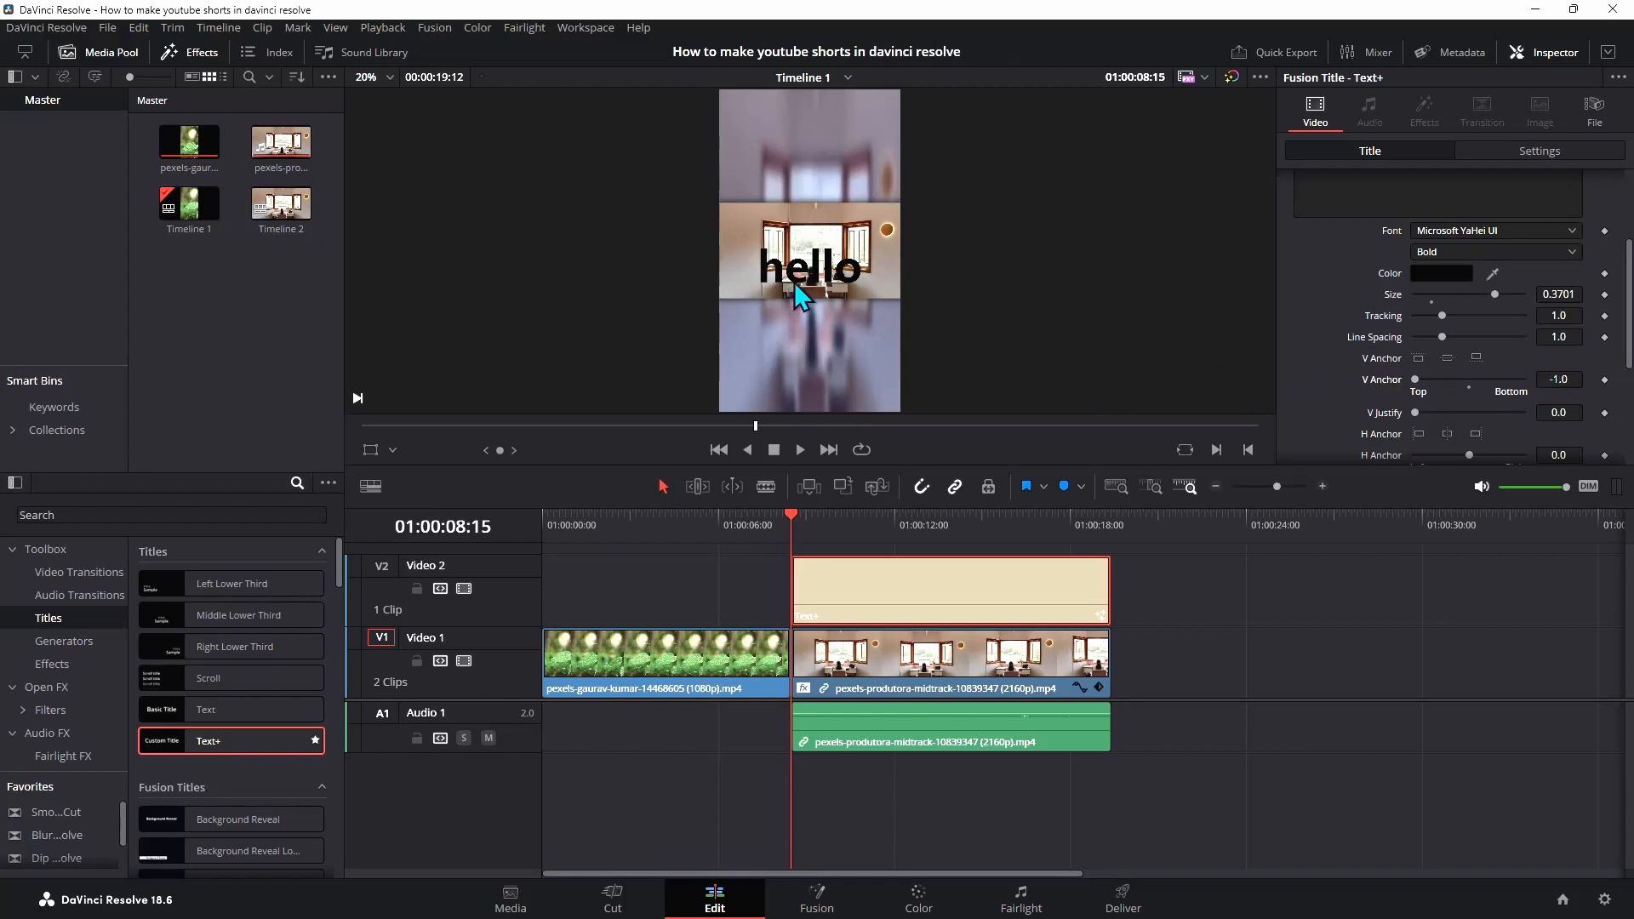
left_click(1557, 379)
key("Return")
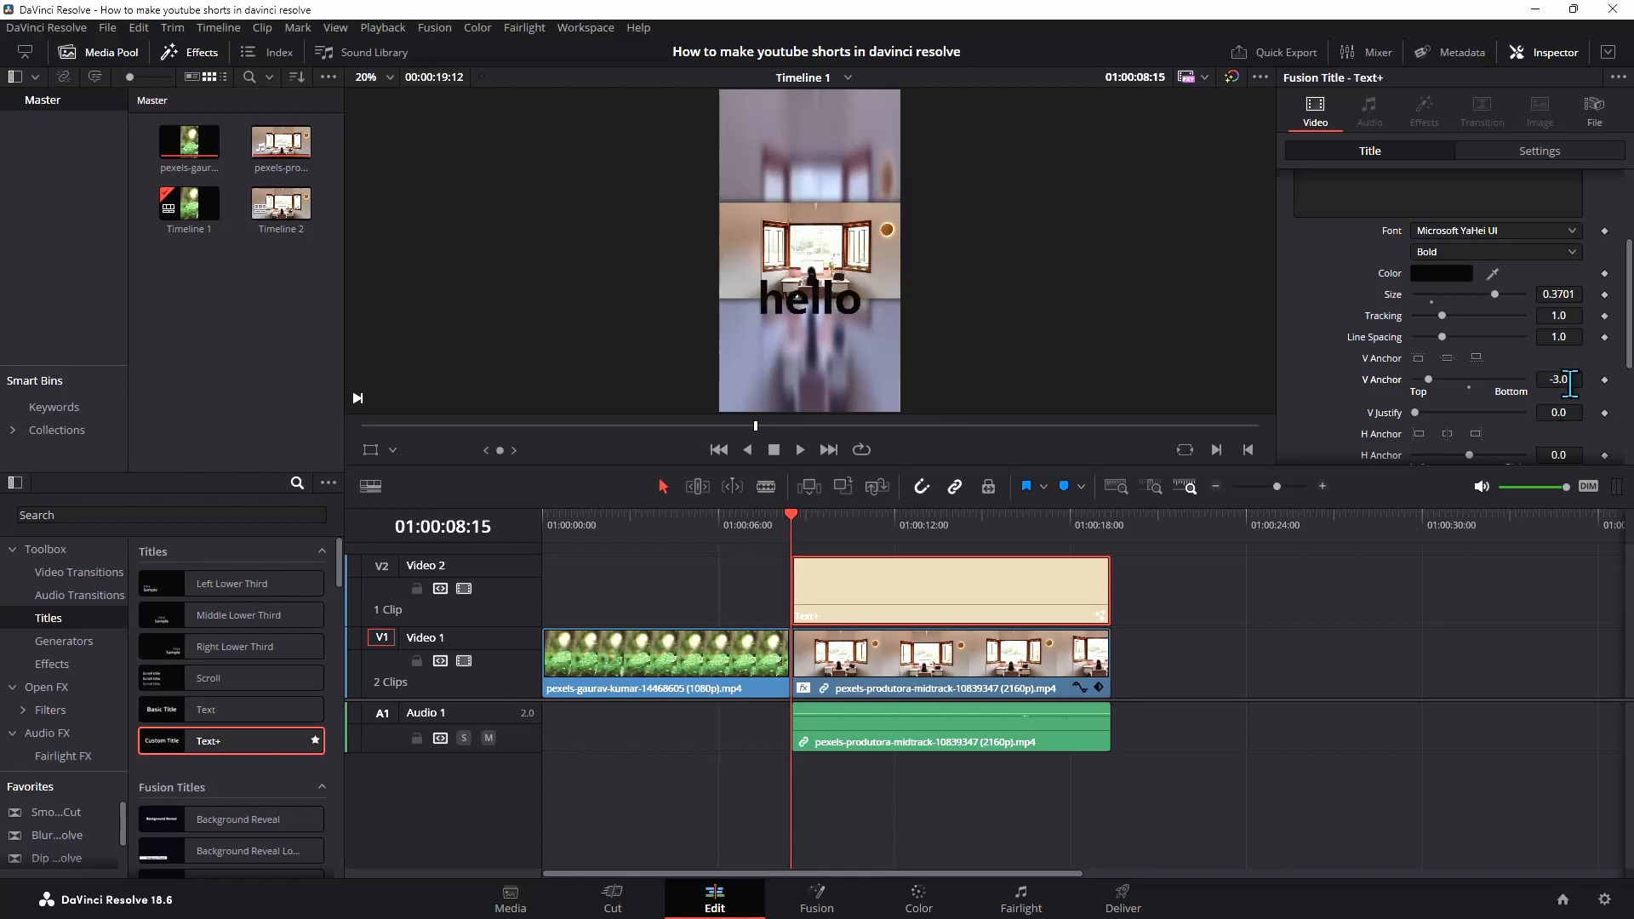
left_click_drag(1429, 379, 1415, 380)
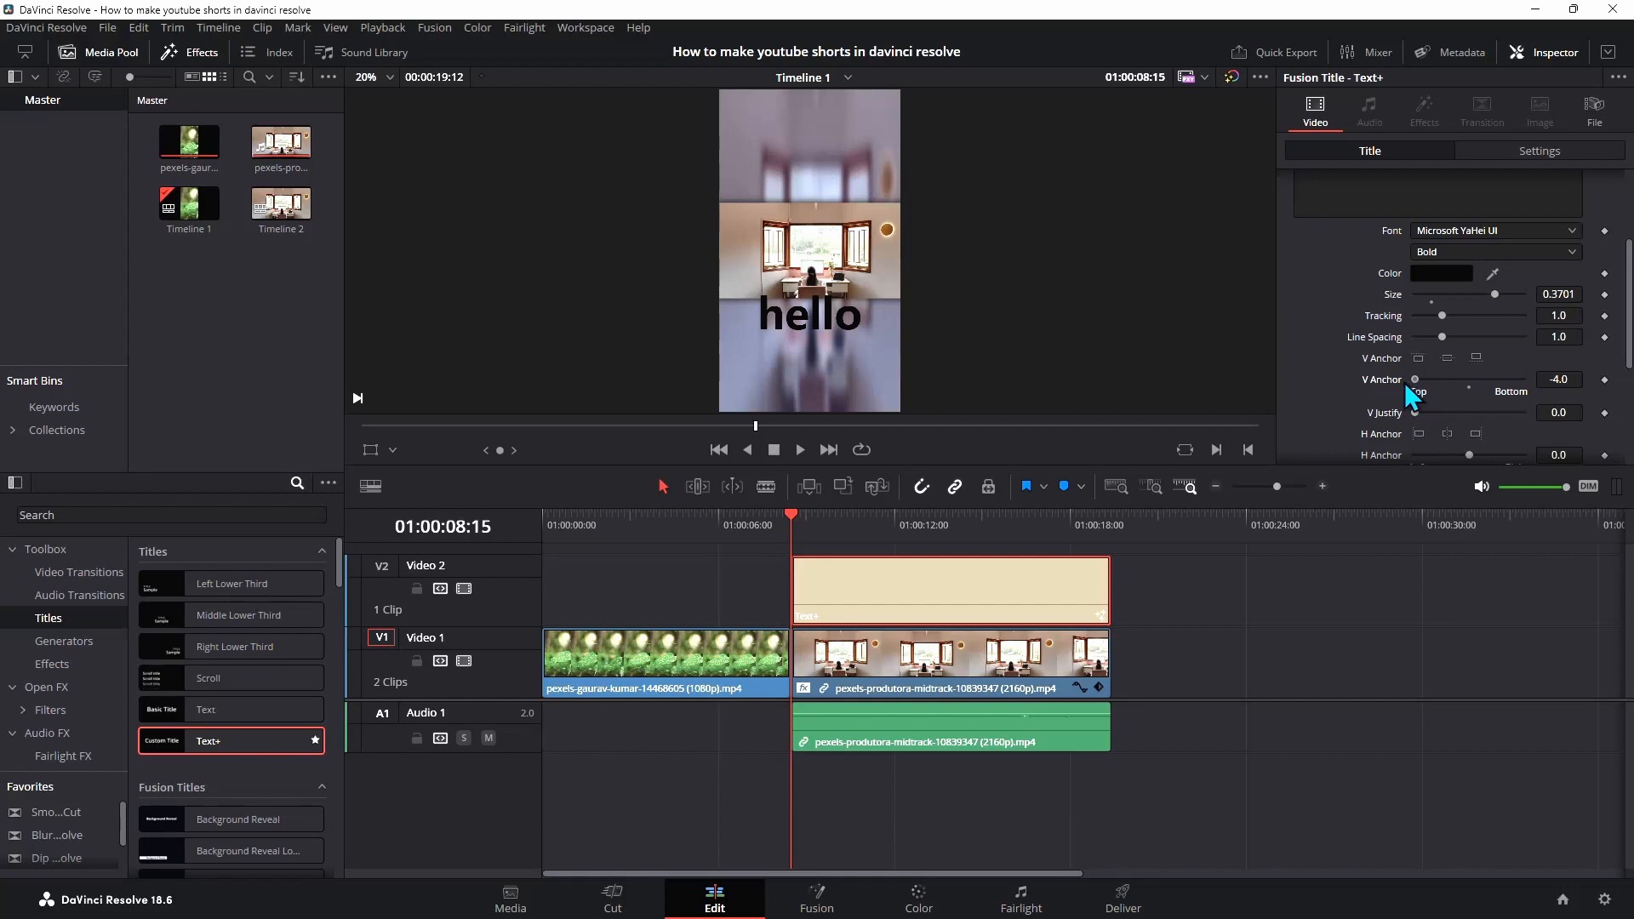
double_click(1559, 383)
type("-5")
key("Return")
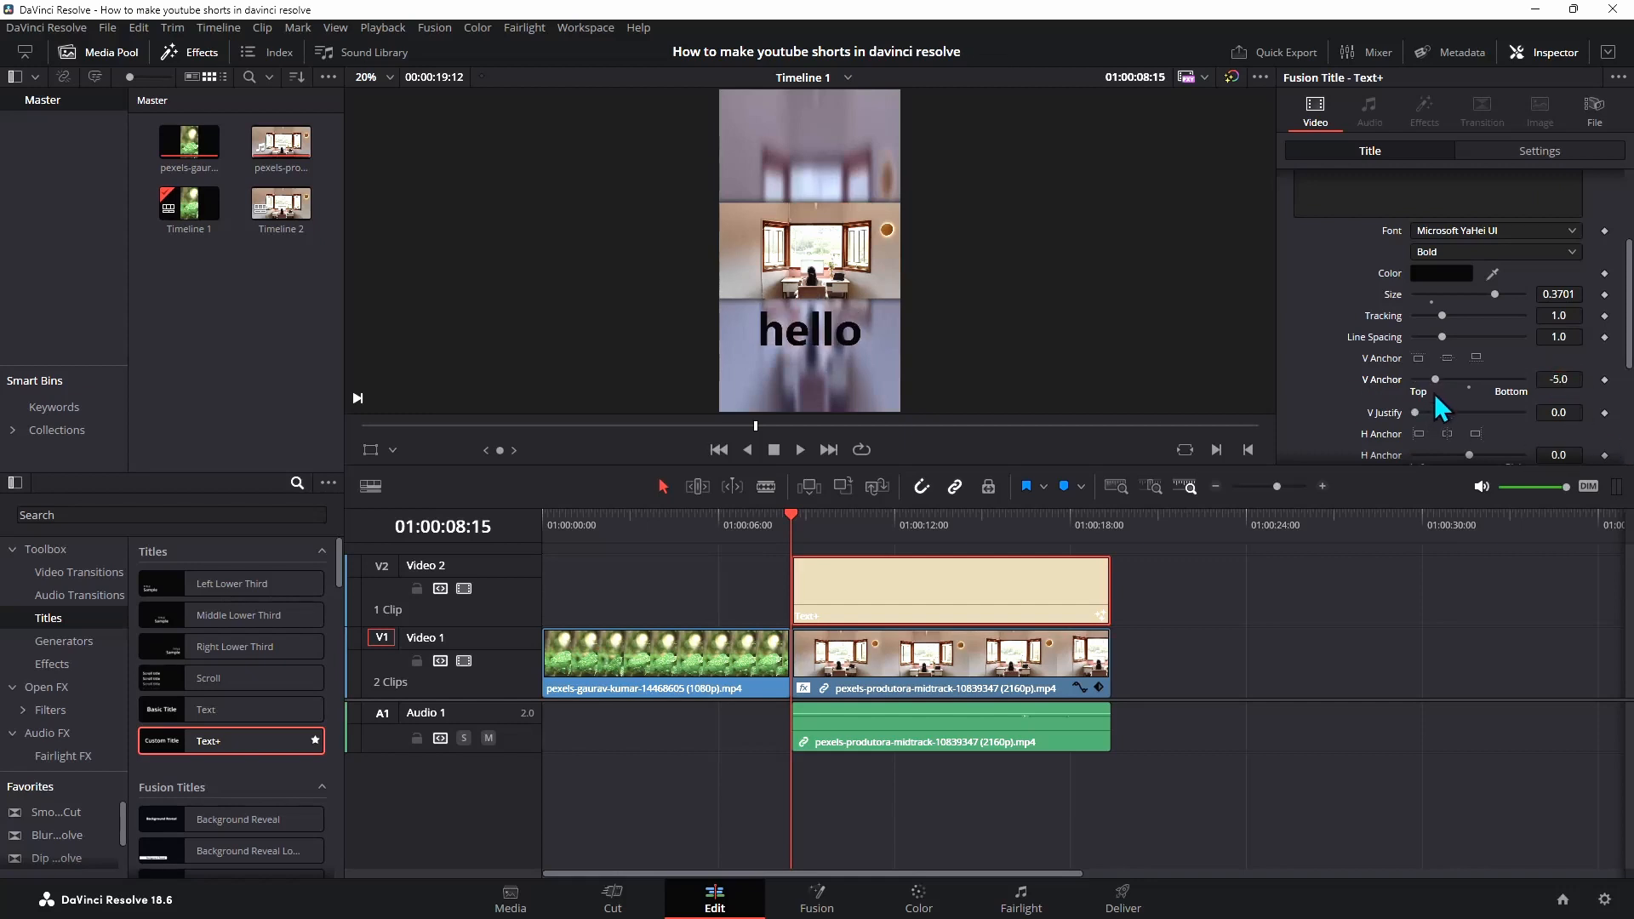
Try a V Anchor of 50 before returning it to -5.0
left_click_drag(1434, 393, 1585, 402)
left_click(1559, 379)
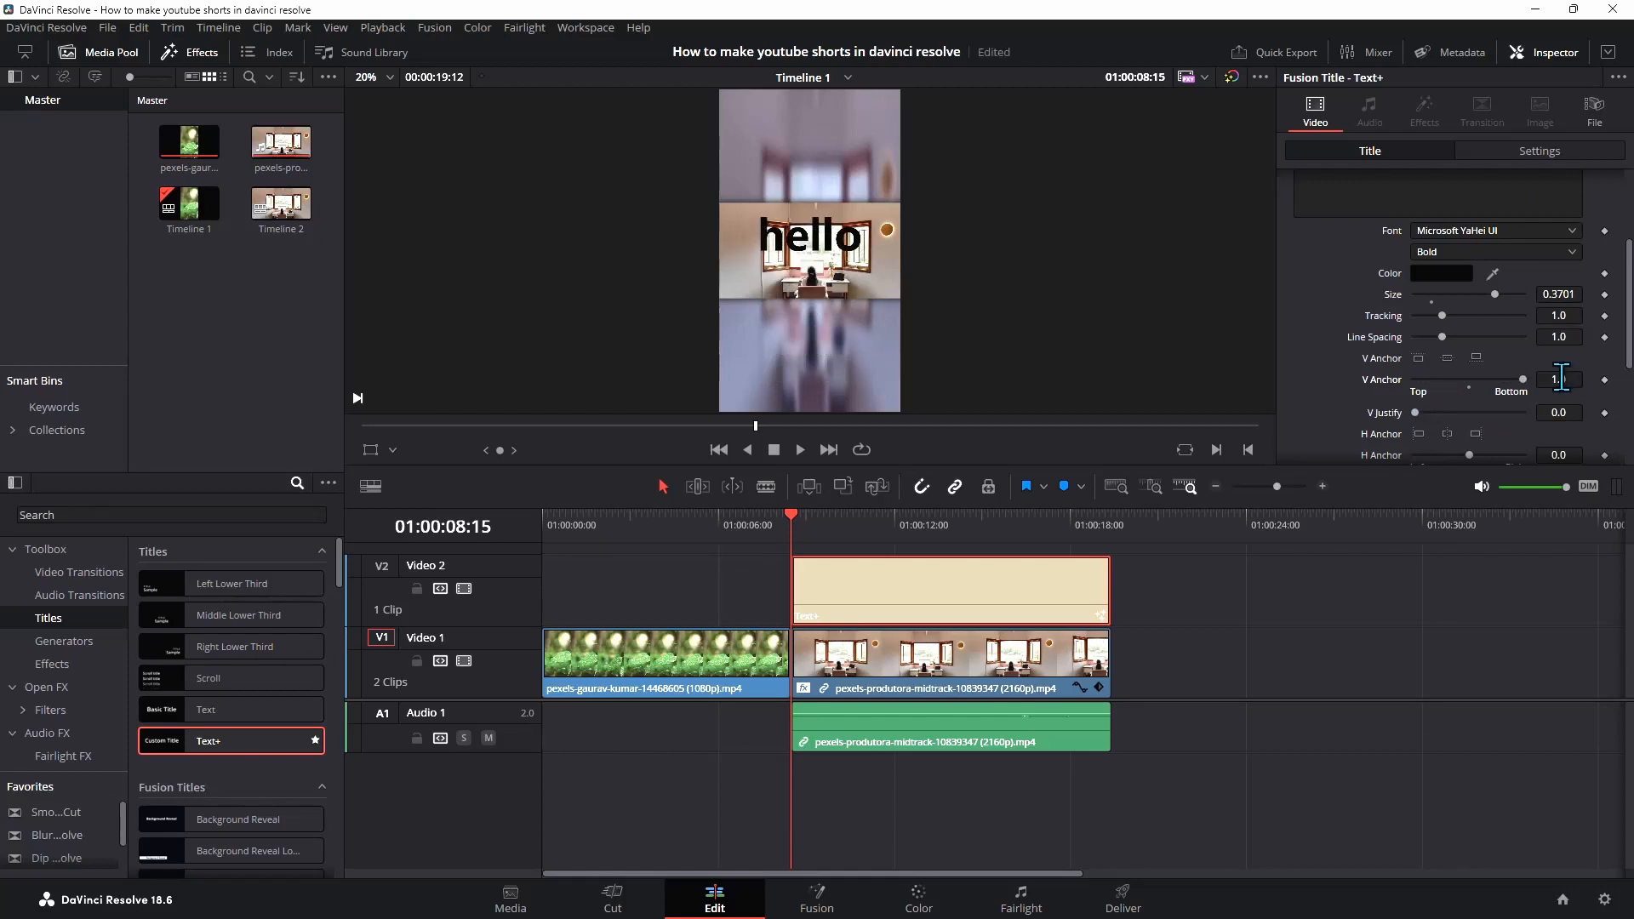
type("50")
key("Tab")
left_click_drag(1516, 381, 1438, 382)
Nudge the text's H Anchor to about -0.12
scroll(1438, 381, "down", 2)
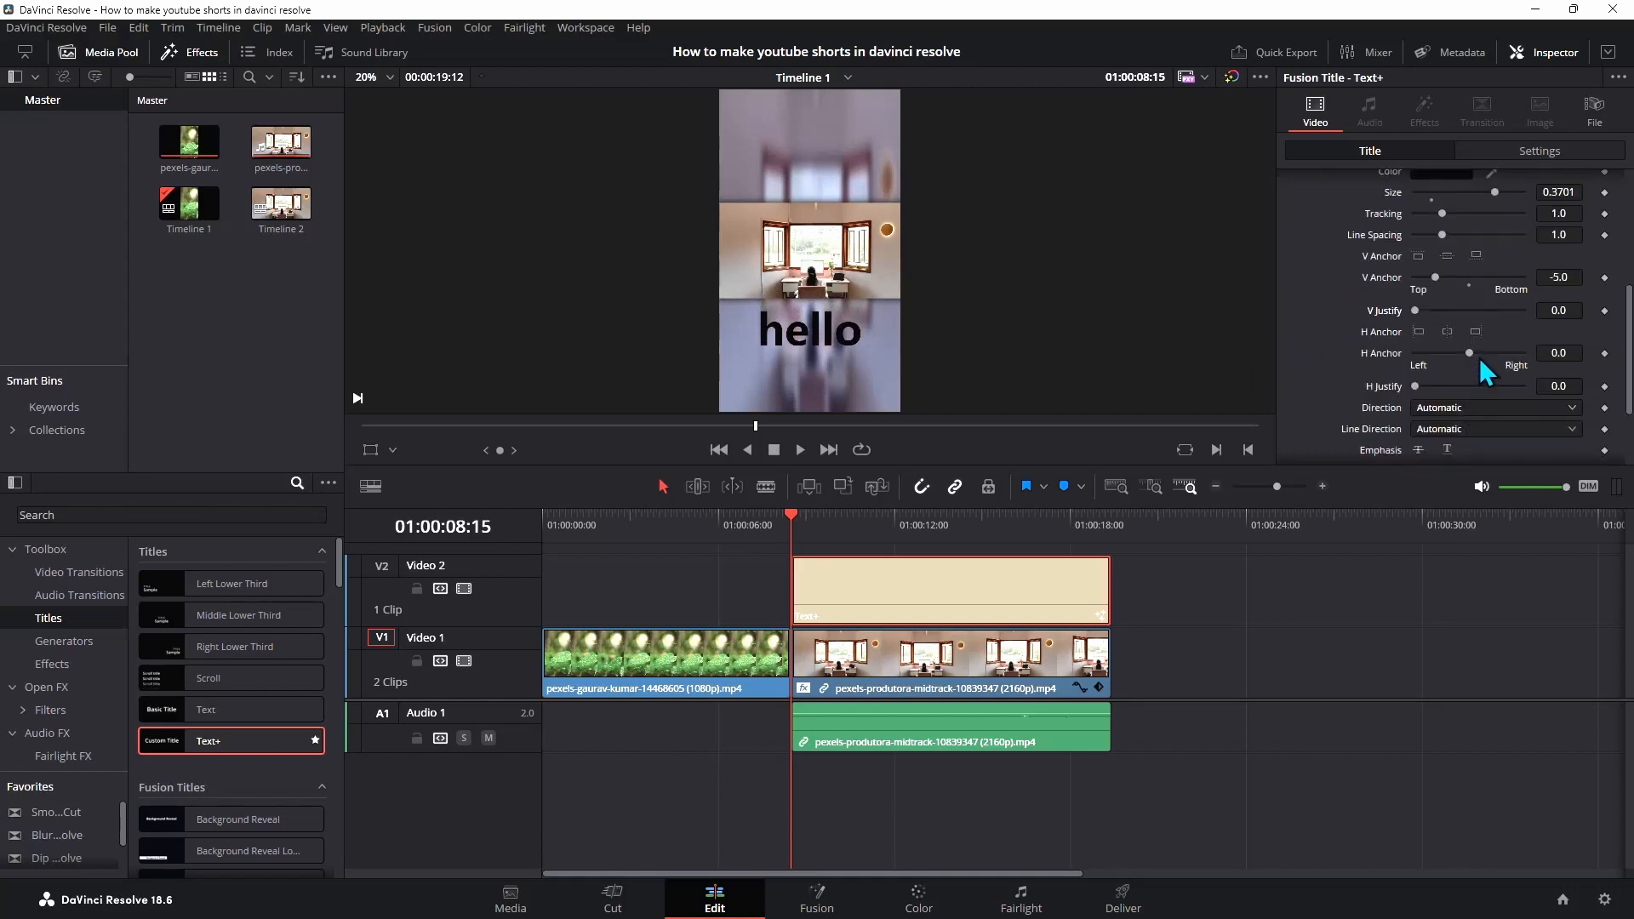
mouse_move(1471, 353)
left_mouse_down()
mouse_move(1413, 356)
mouse_move(1569, 355)
mouse_move(1421, 358)
mouse_move(1471, 369)
left_mouse_up()
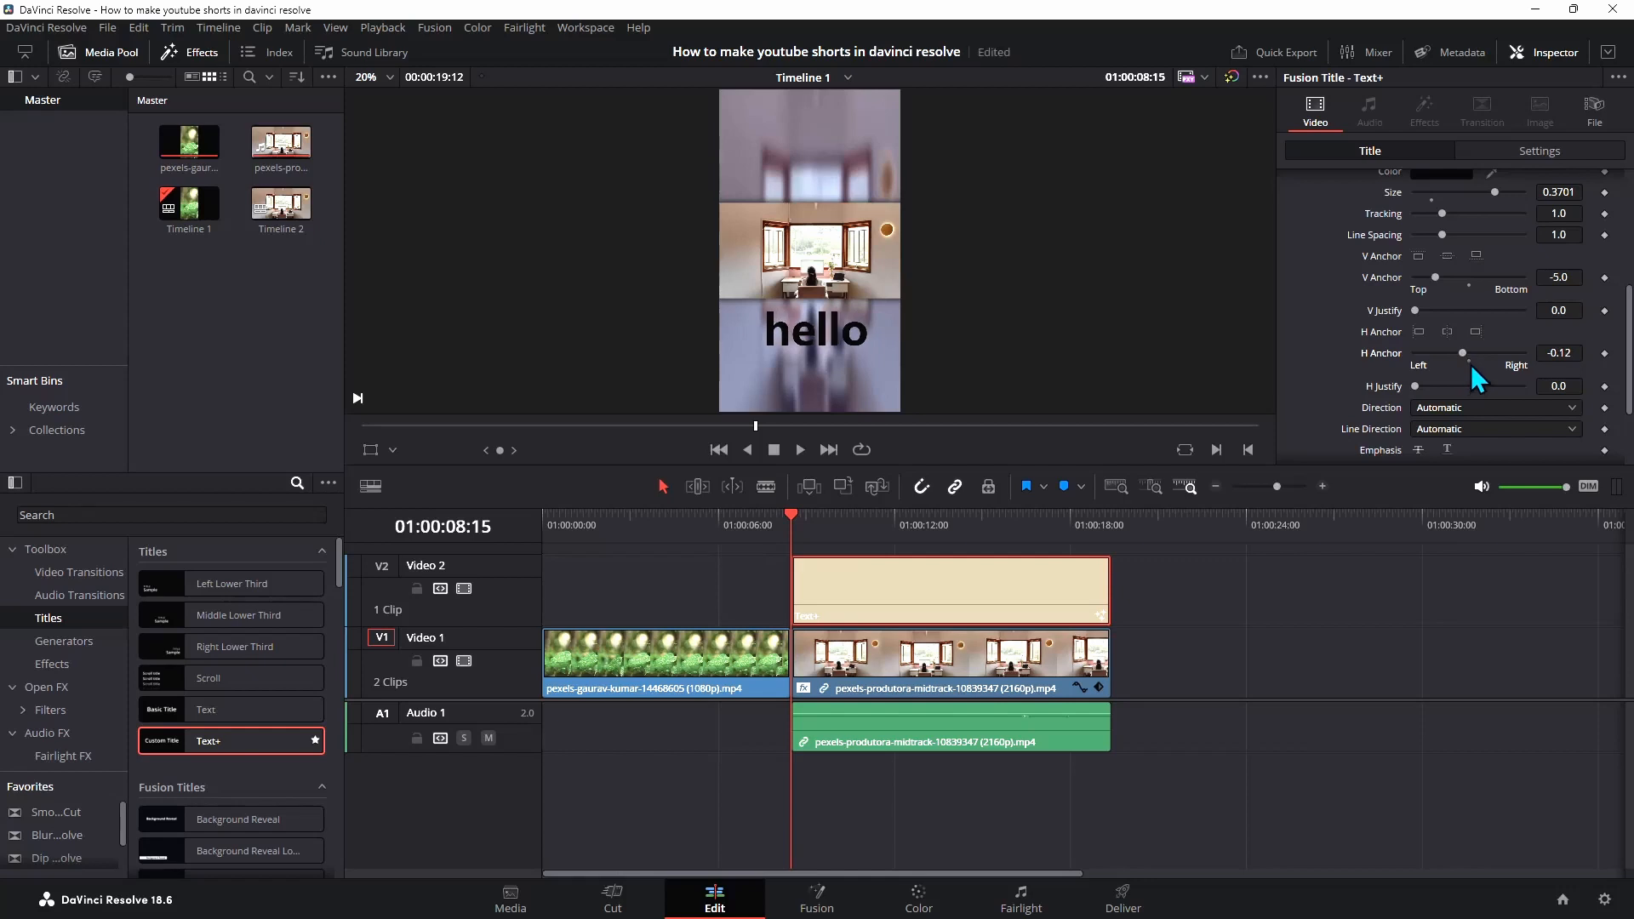
Browse the Text+ Layout, Transform, Shading, Image and Settings options
scroll(1470, 364, "up", 5)
left_click(1380, 207)
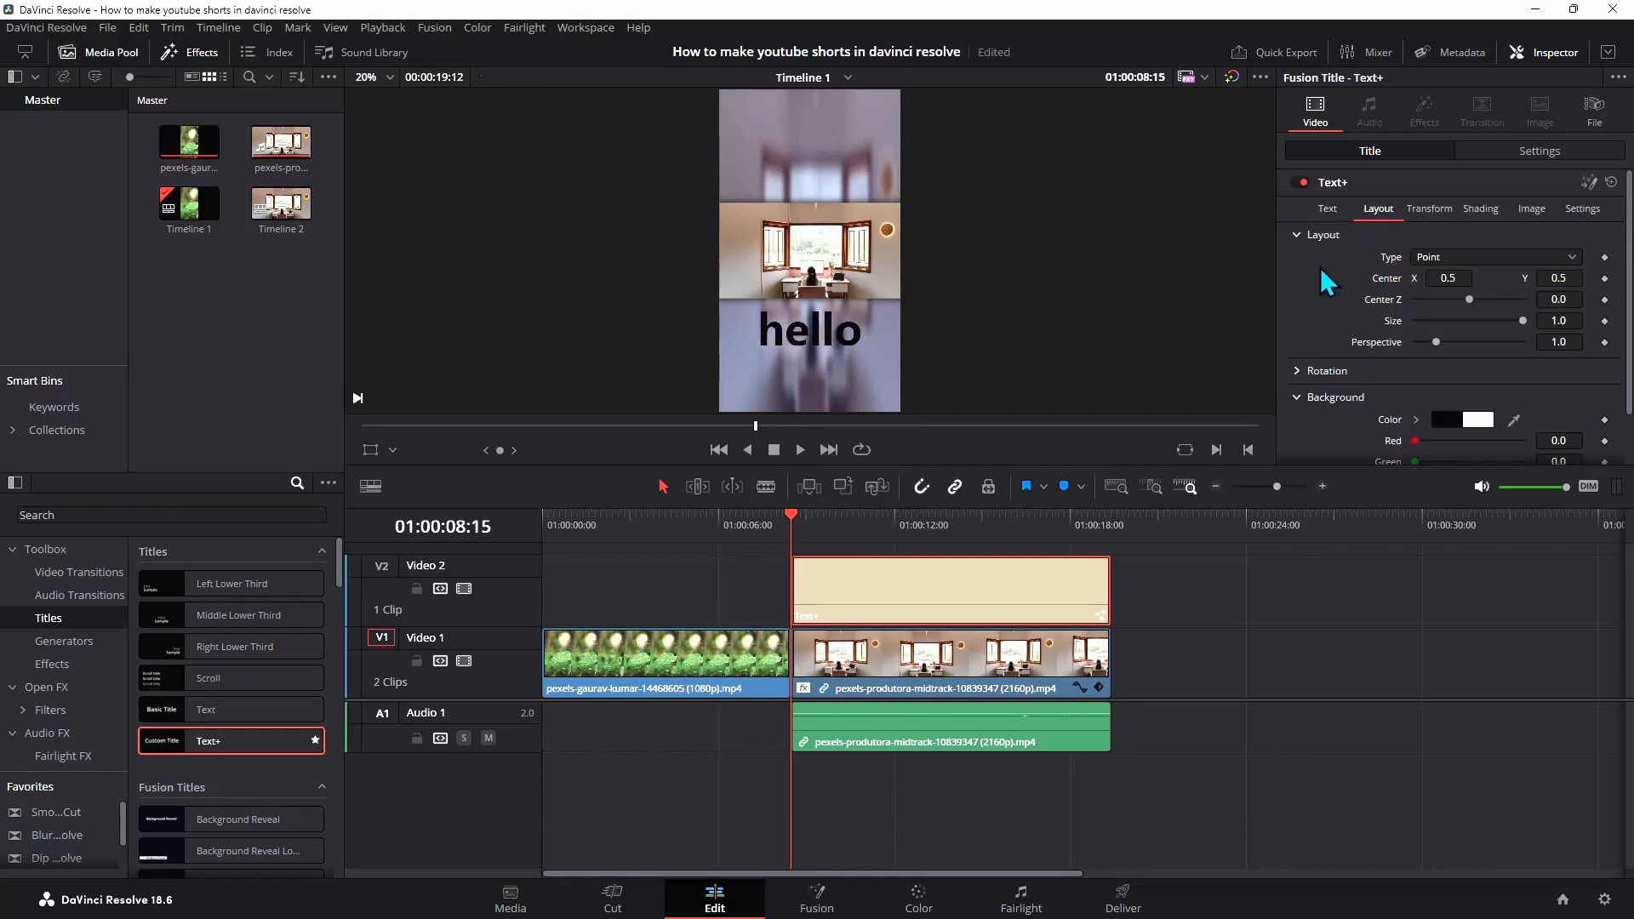
scroll(1379, 297, "down", 2)
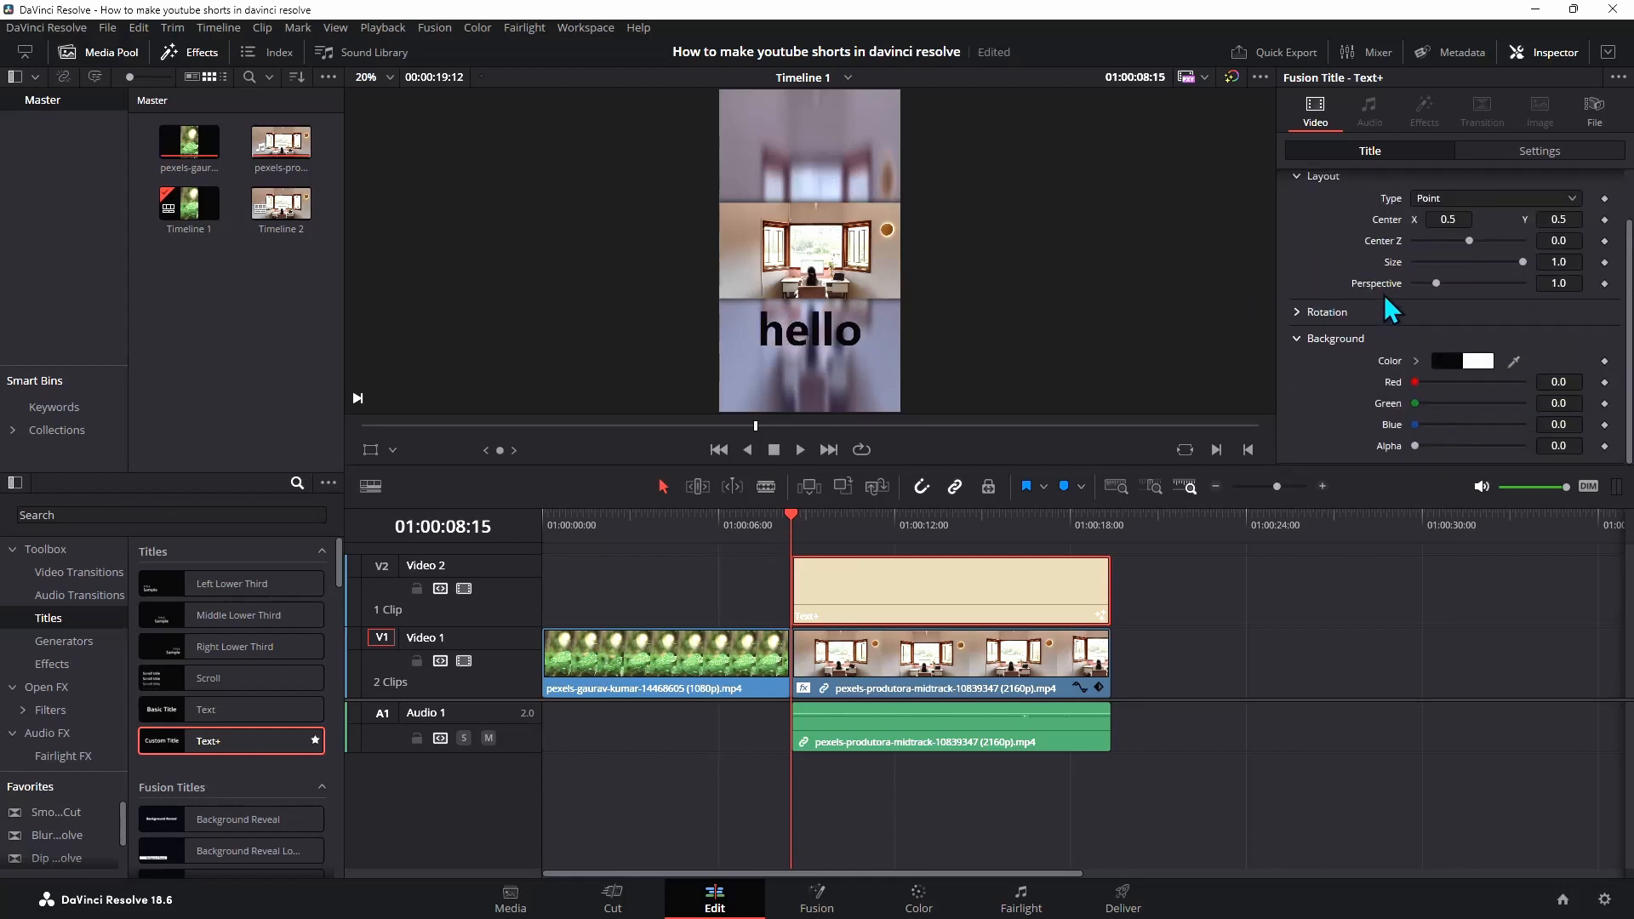
scroll(1427, 365, "up", 2)
left_click(1429, 208)
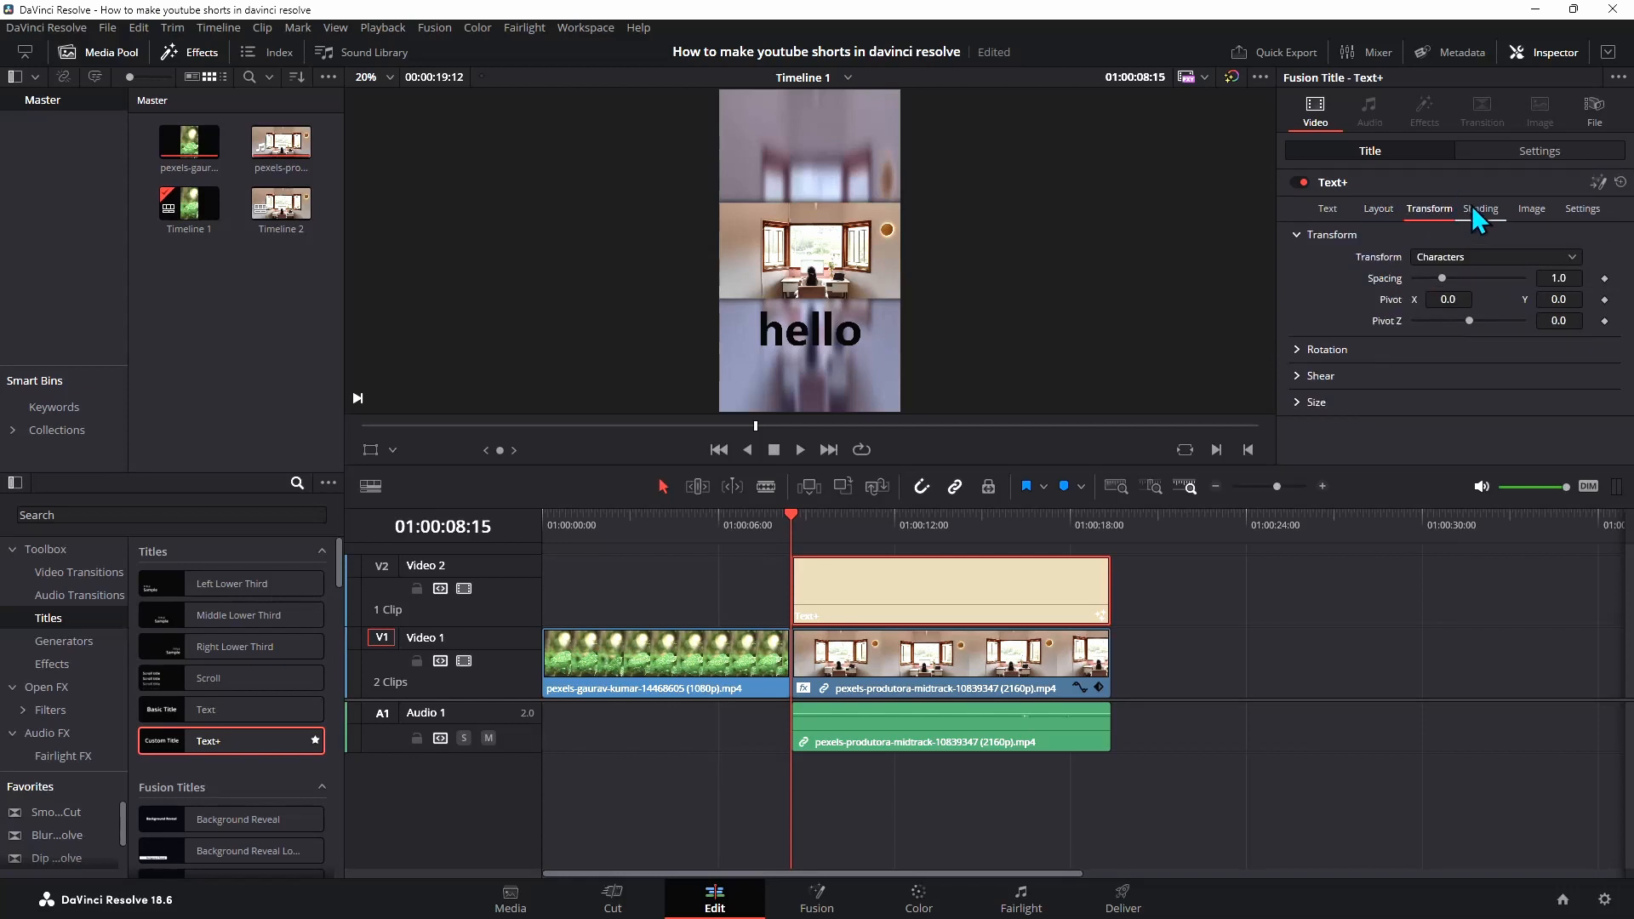
left_click(1481, 209)
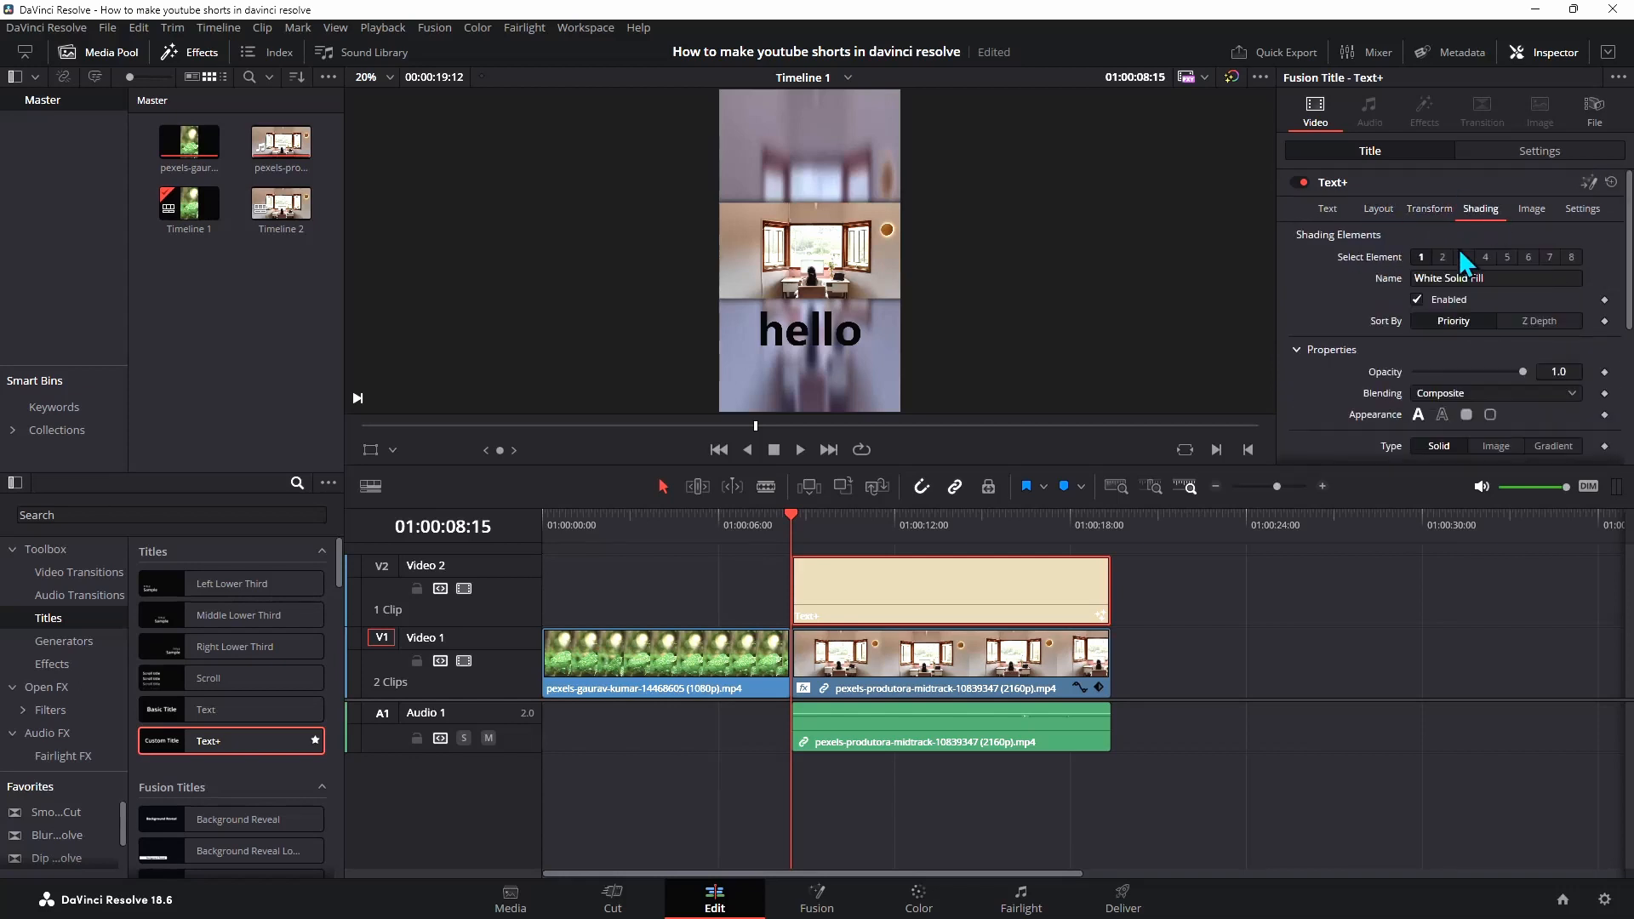
left_click(1531, 208)
left_click(1579, 213)
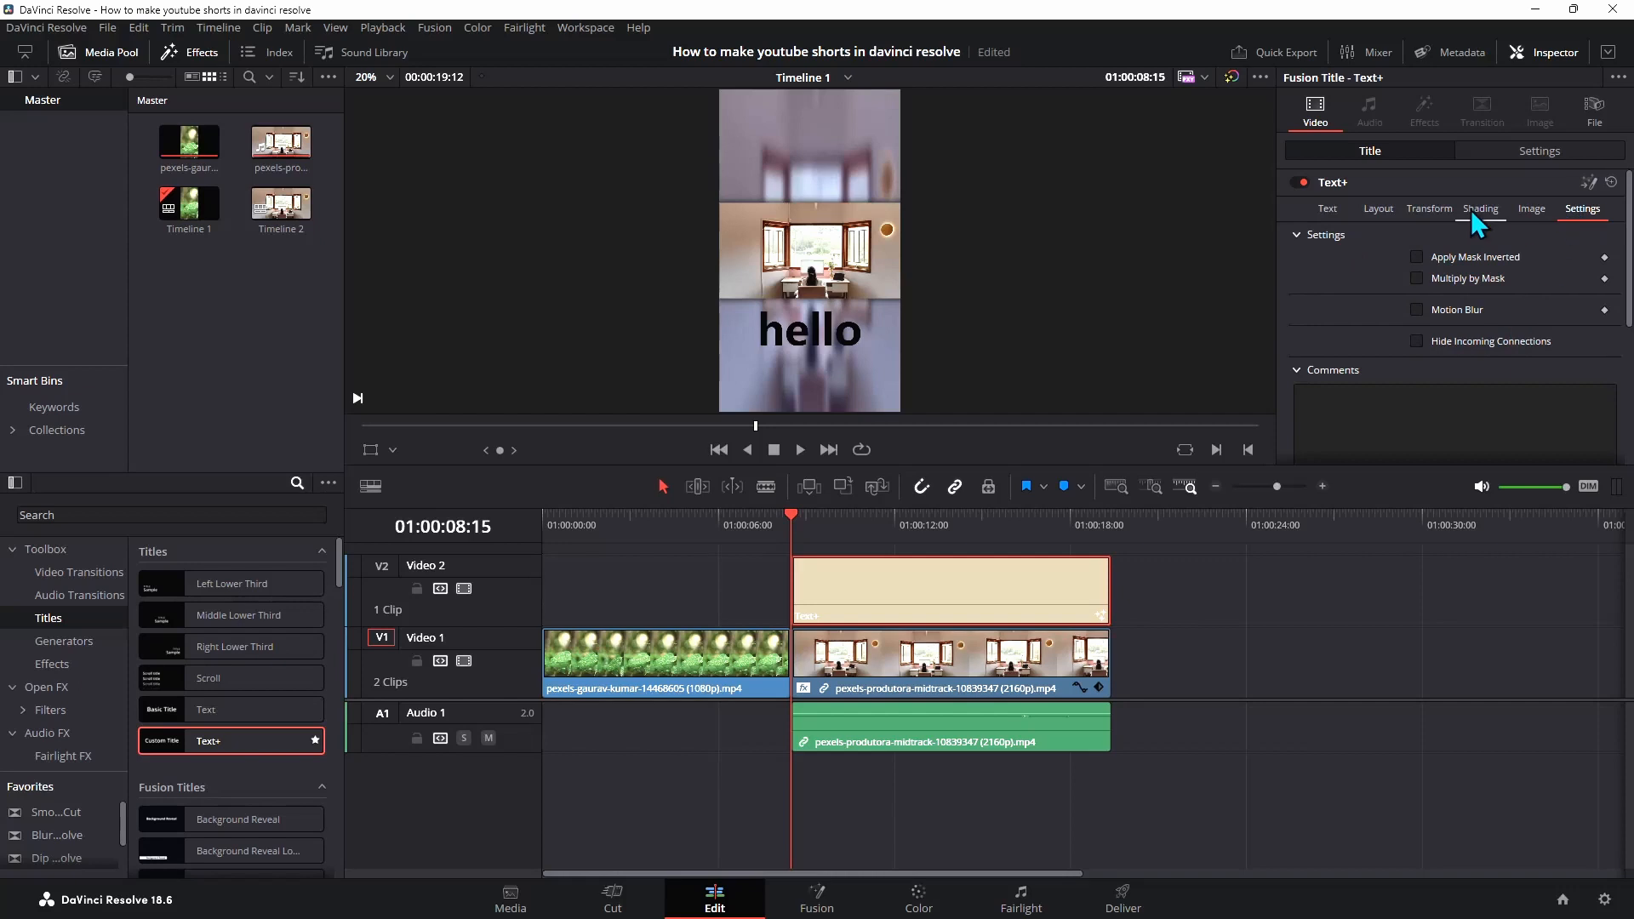
left_click(1329, 209)
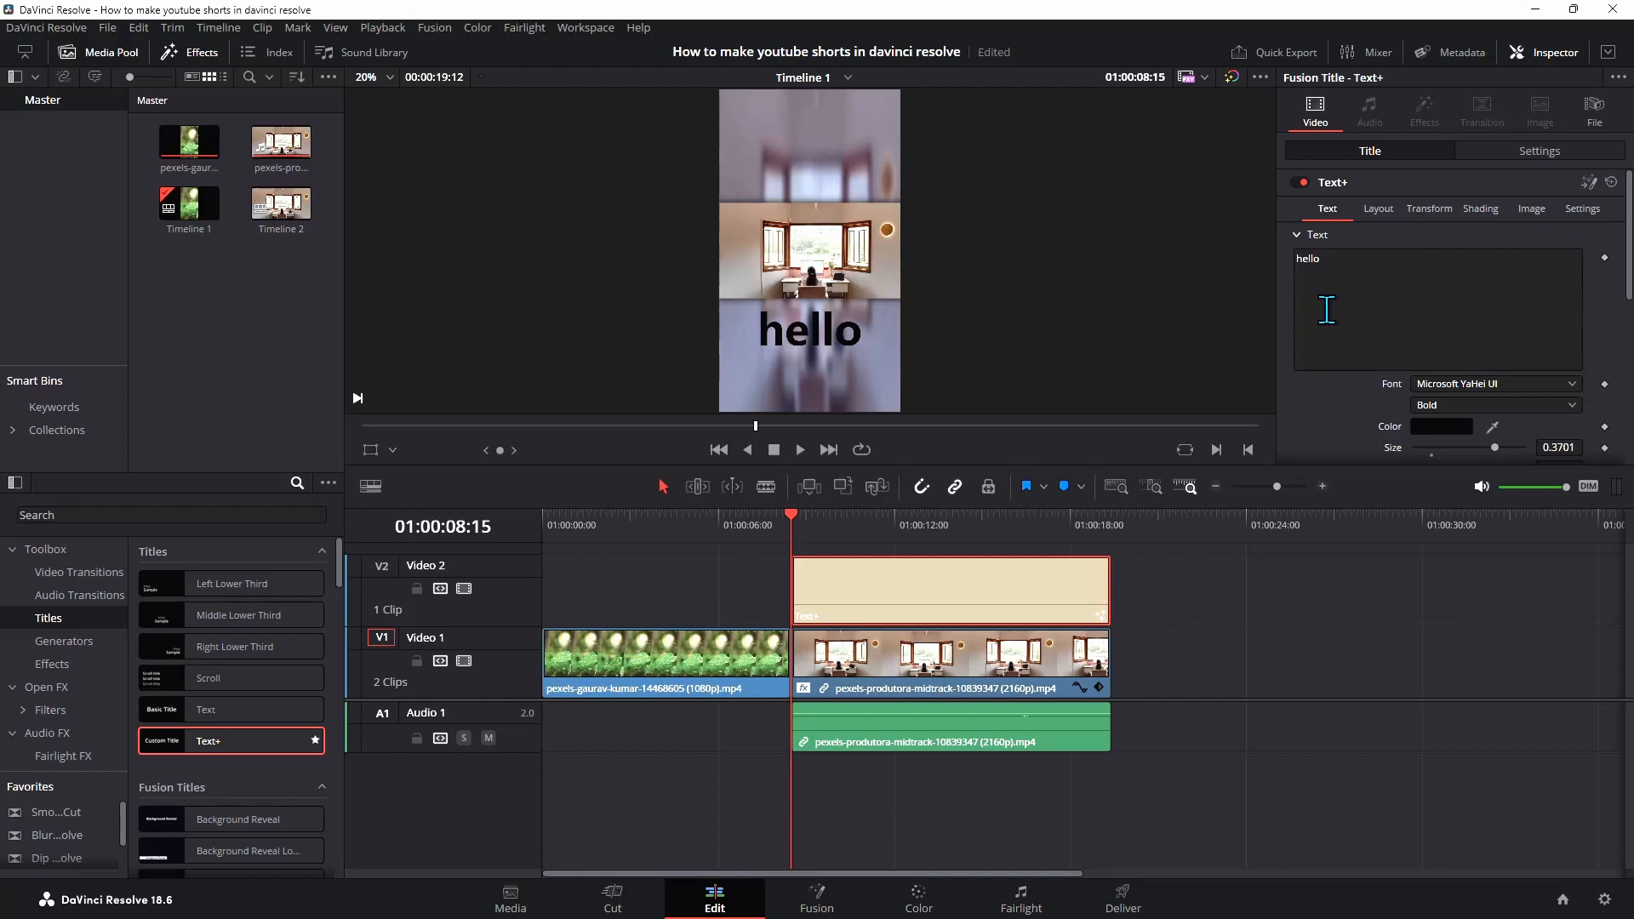
left_click(1478, 210)
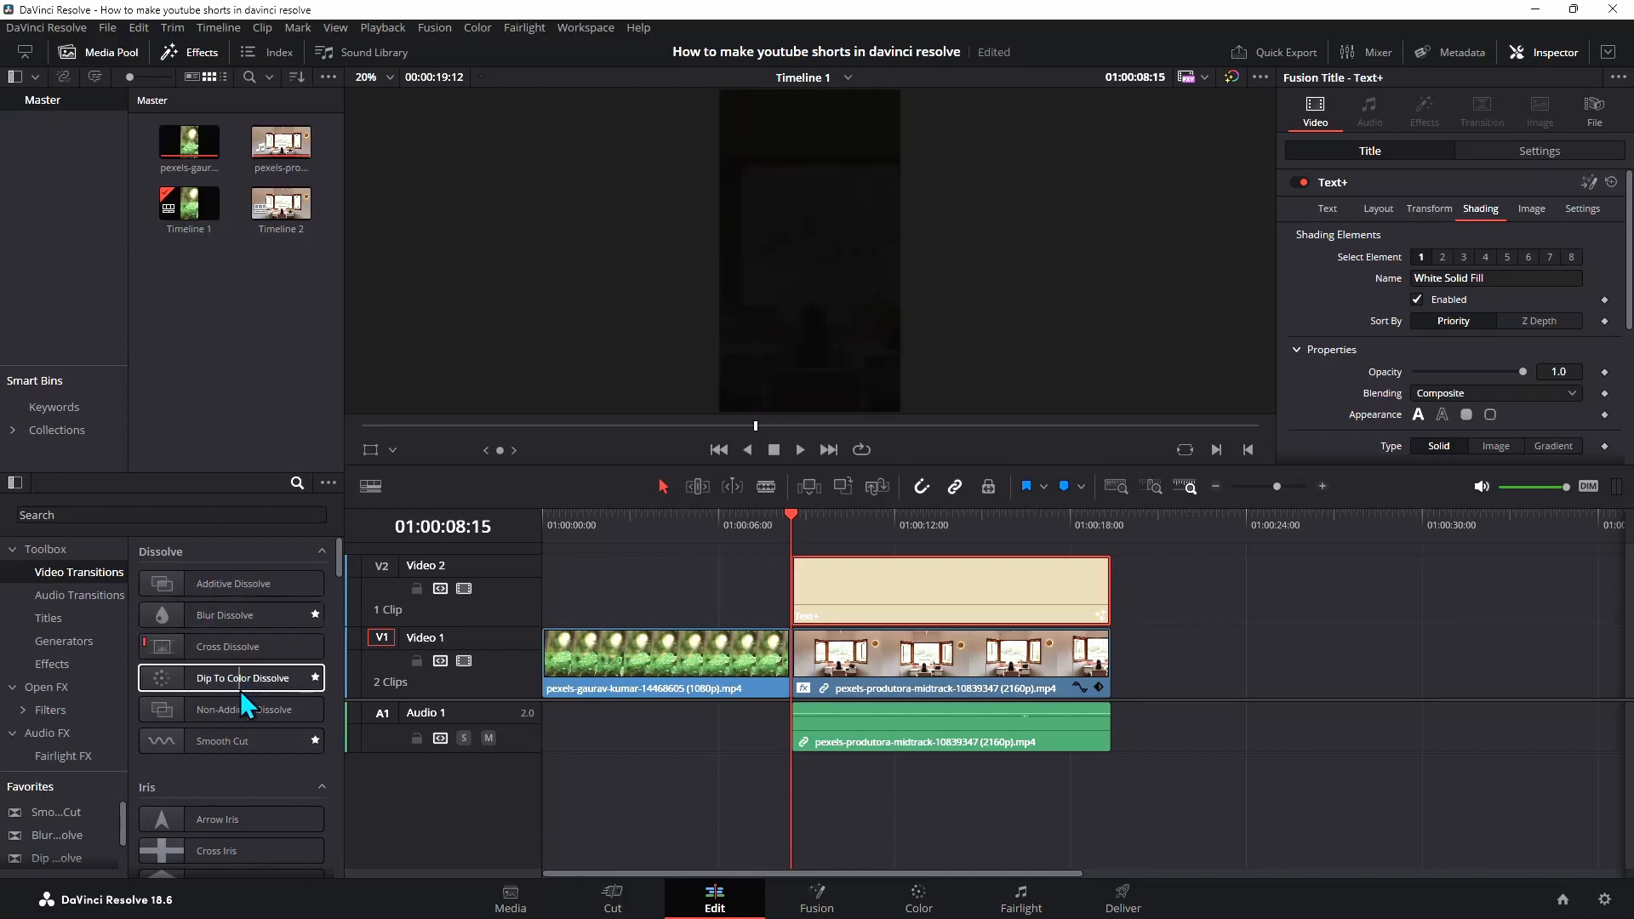
Add a Blur Dissolve transition to the start of the first clip and preview playback from the beginning
left_click_drag(196, 613, 572, 655)
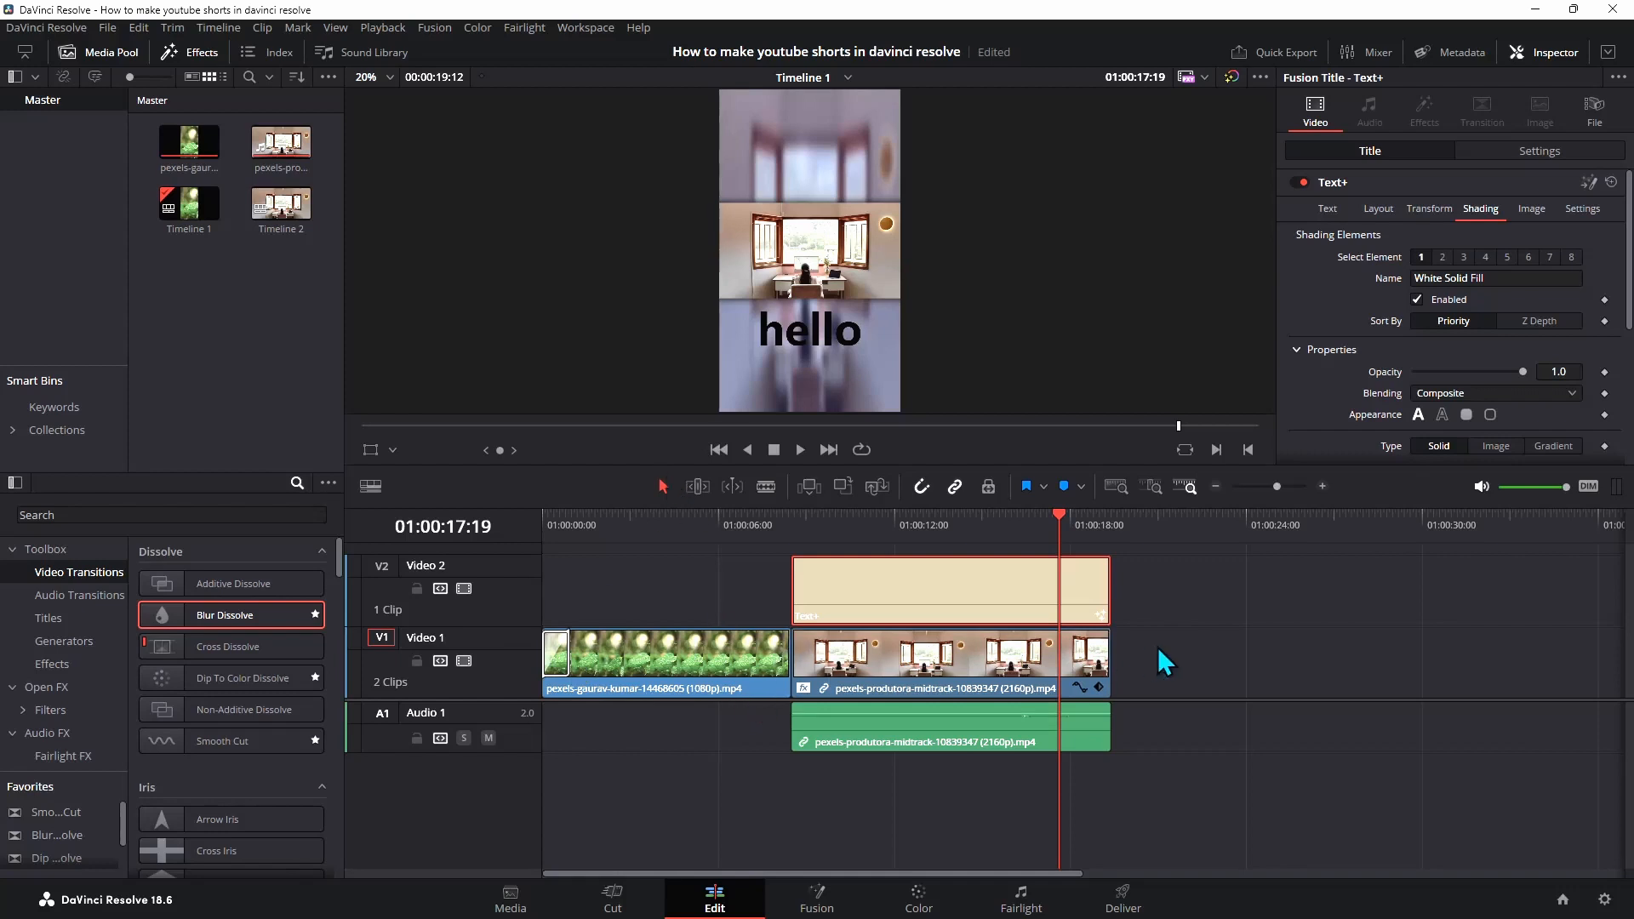
left_click(715, 449)
left_click(801, 448)
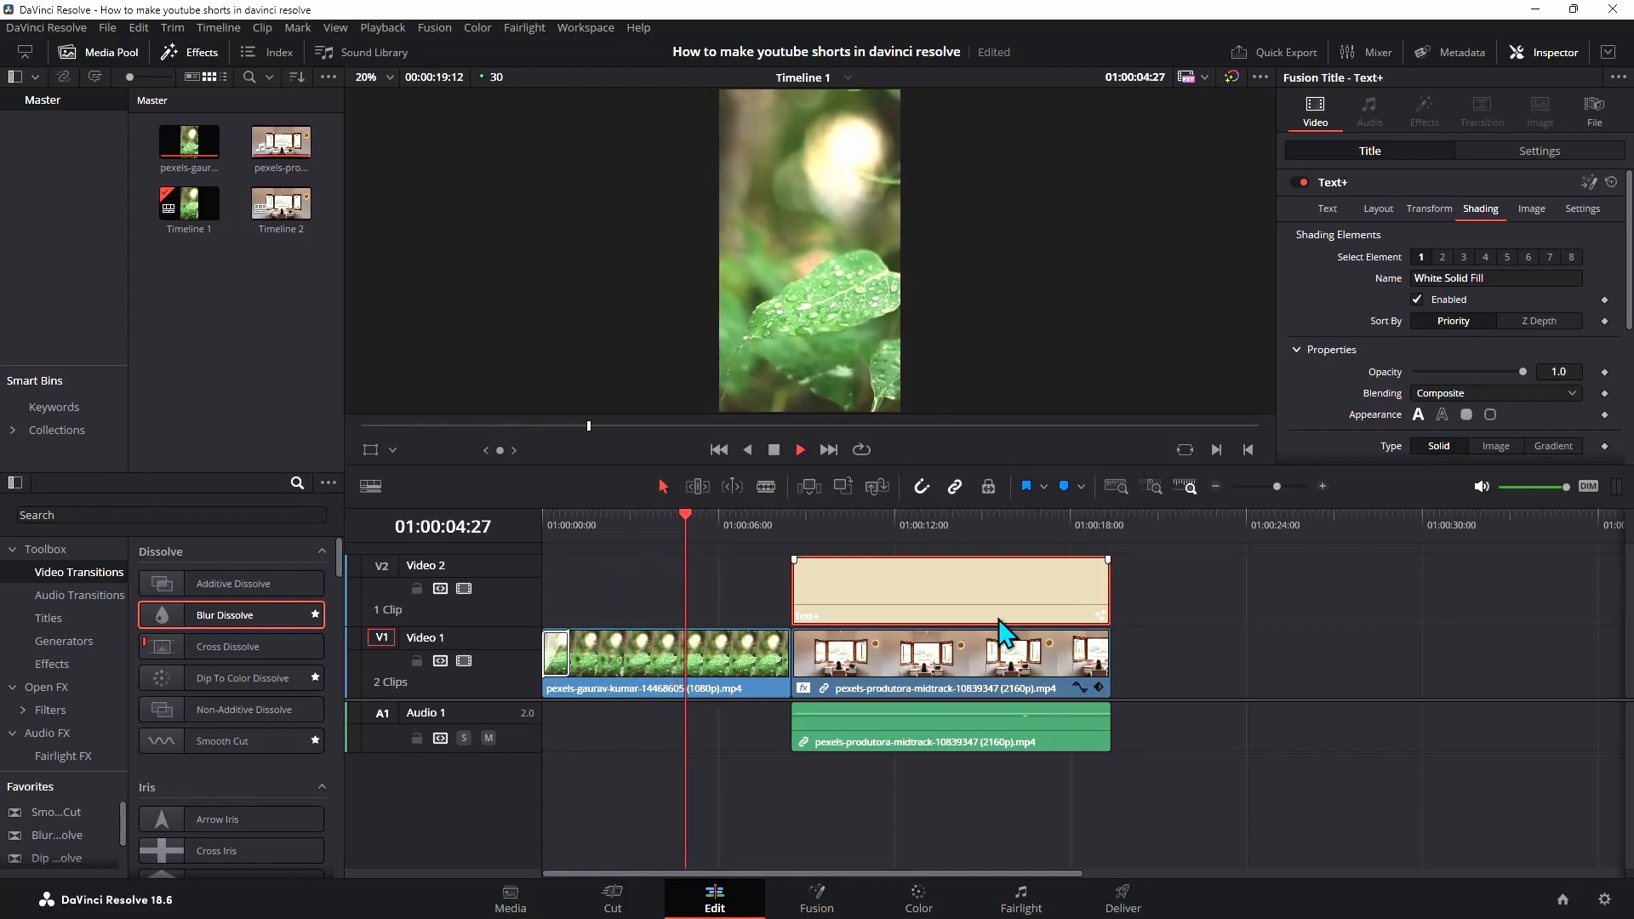
key("space")
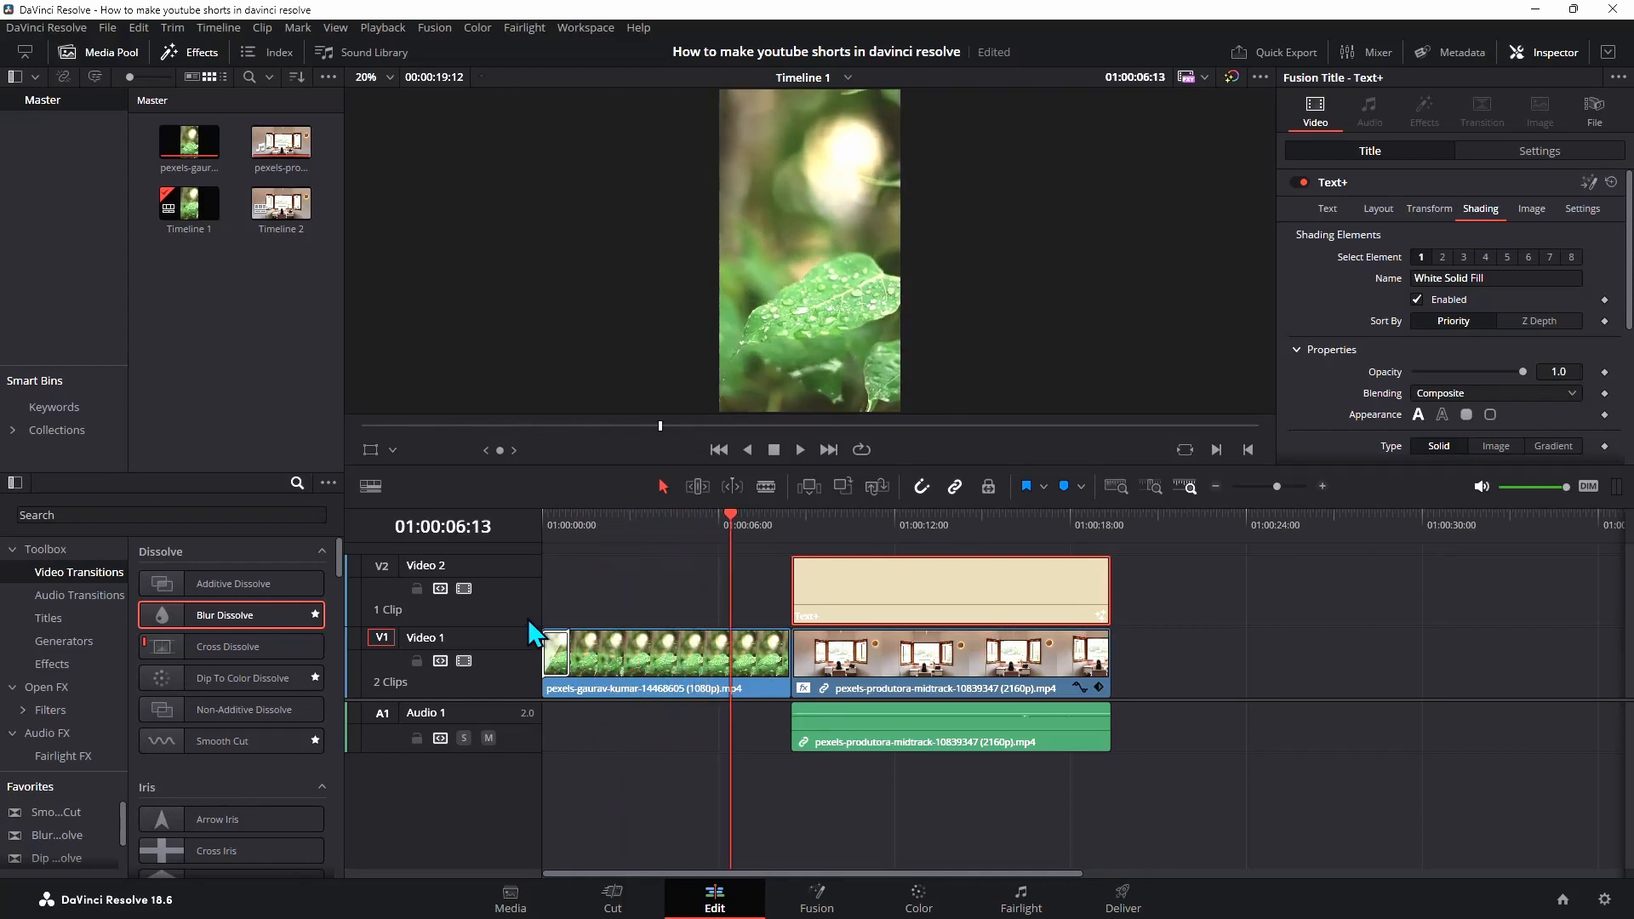